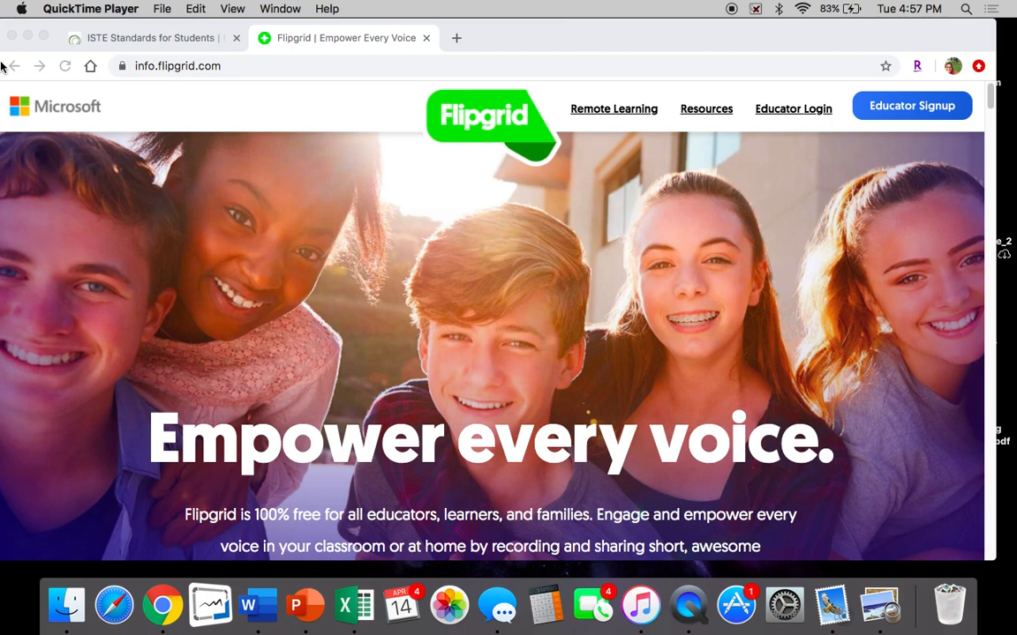
Switch the browser from the Flipgrid homepage to the ISTE Standards for Students tab.
{"action": "left_click", "coordinate": [121, 39]}
Scroll through the seven ISTE student standards cards and back up, then return to the Flipgrid tab.
{"action": "left_click", "coordinate": [121, 40]}
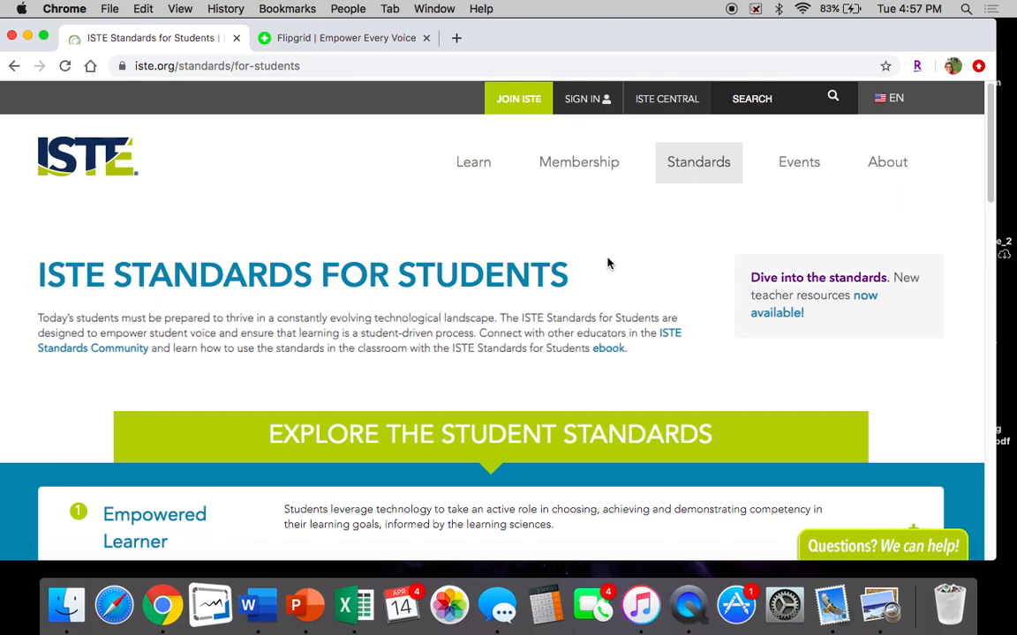
{"action": "left_click", "coordinate": [990, 151]}
{"action": "left_click_drag", "start_coordinate": [991, 152], "coordinate": [942, 304]}
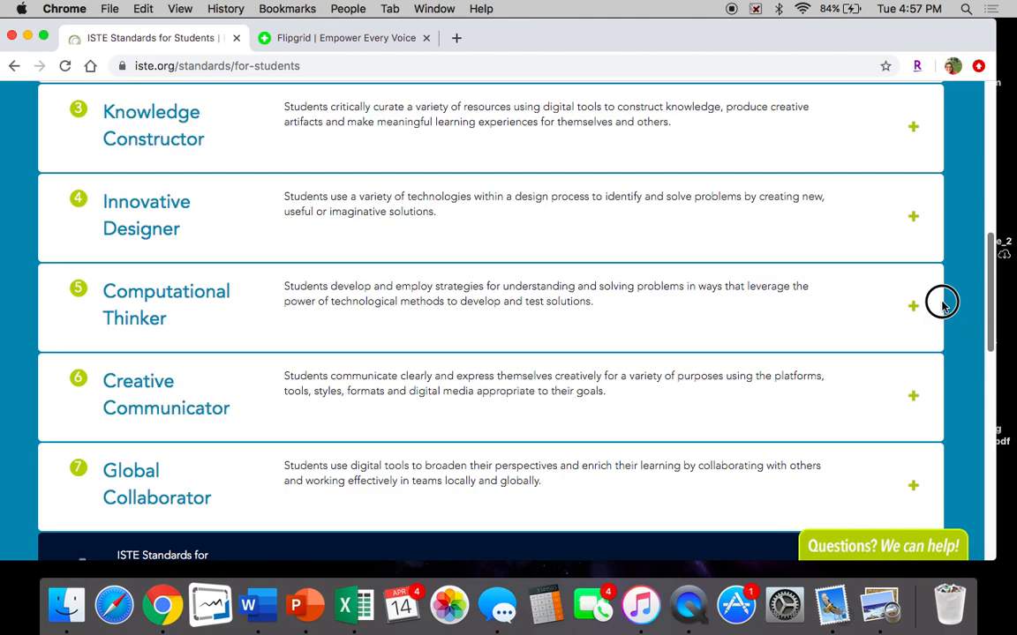
{"action": "scroll", "coordinate": [942, 305], "scroll_direction": "down", "scroll_amount": 1}
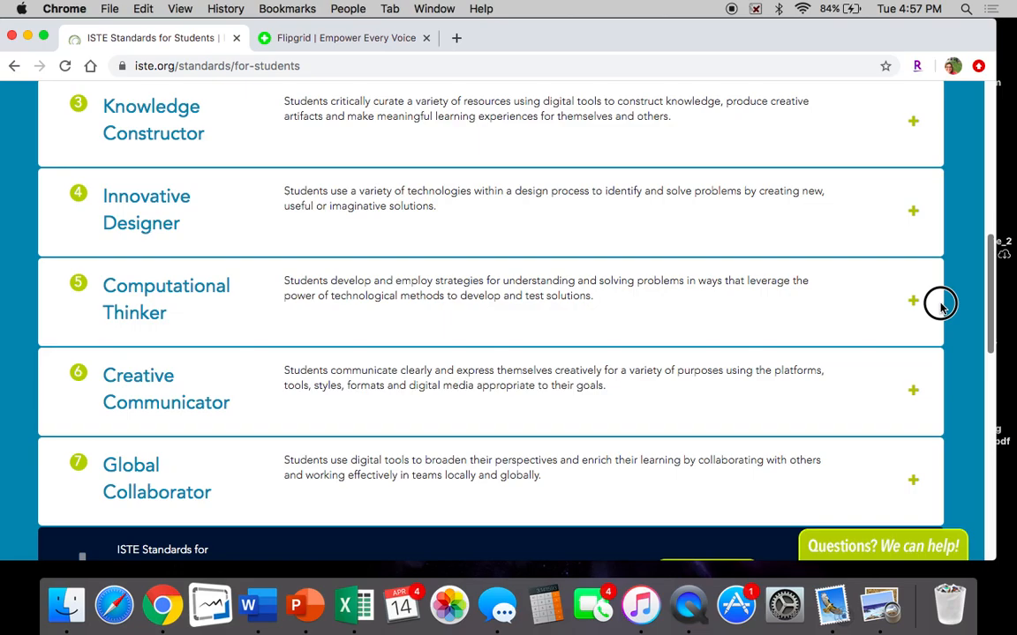
{"action": "scroll", "coordinate": [941, 304], "scroll_direction": "up", "scroll_amount": 10}
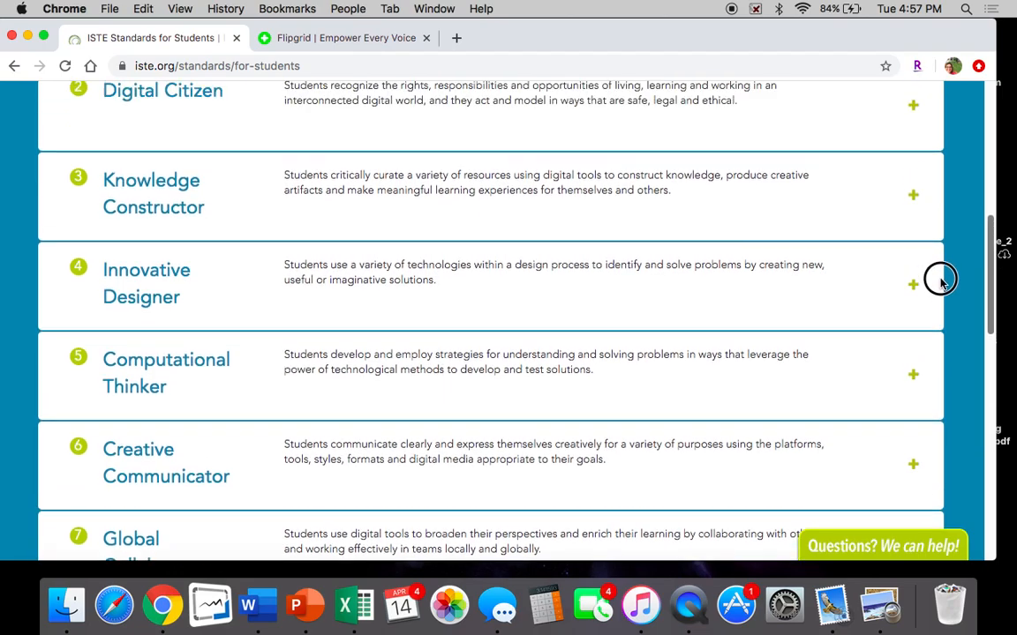
{"action": "scroll", "coordinate": [931, 157], "scroll_direction": "up", "scroll_amount": 2}
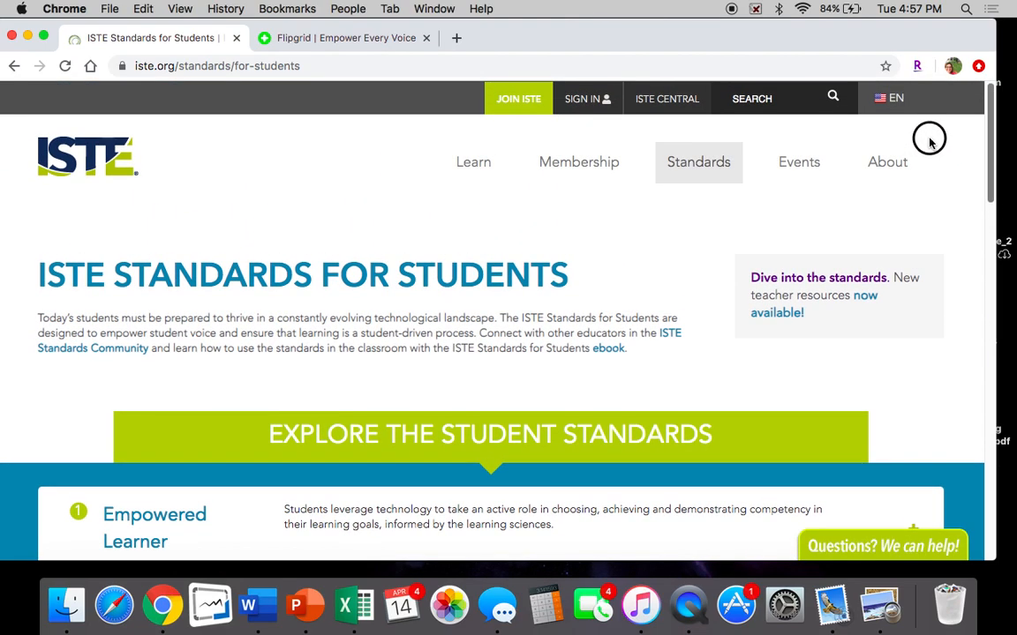
{"action": "mouse_move", "coordinate": [930, 143]}
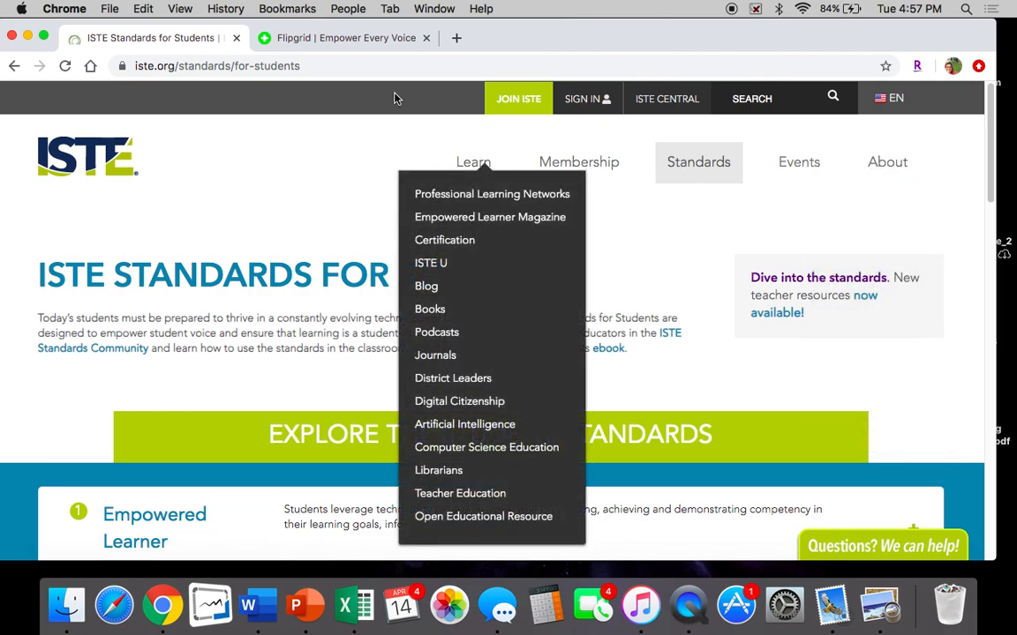
{"action": "left_click", "coordinate": [364, 41]}
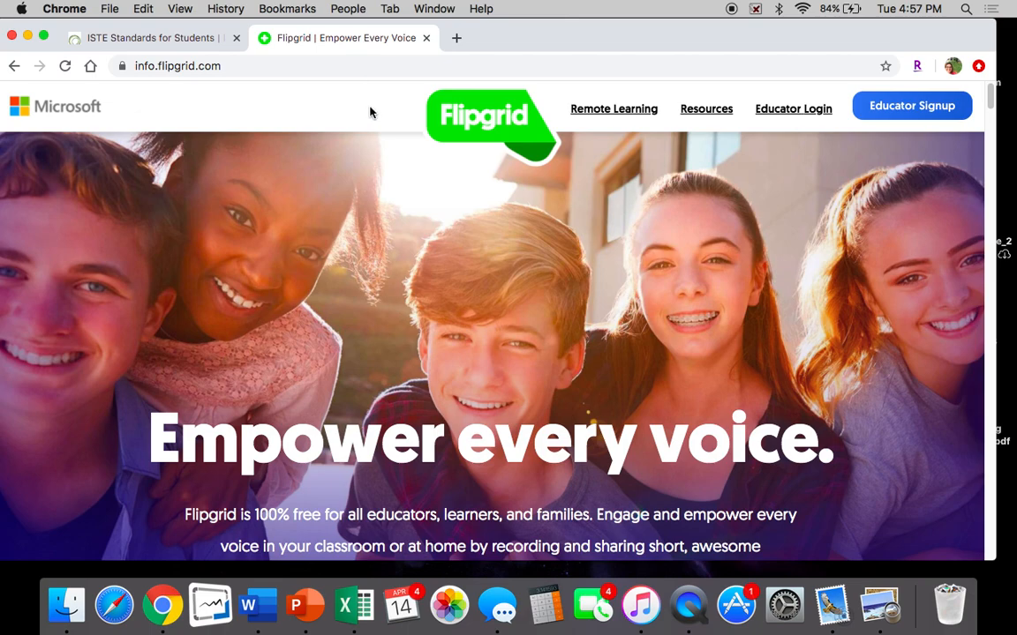
Start Educator Signup with Google and pick the school account from the account list.
{"action": "left_click", "coordinate": [895, 110]}
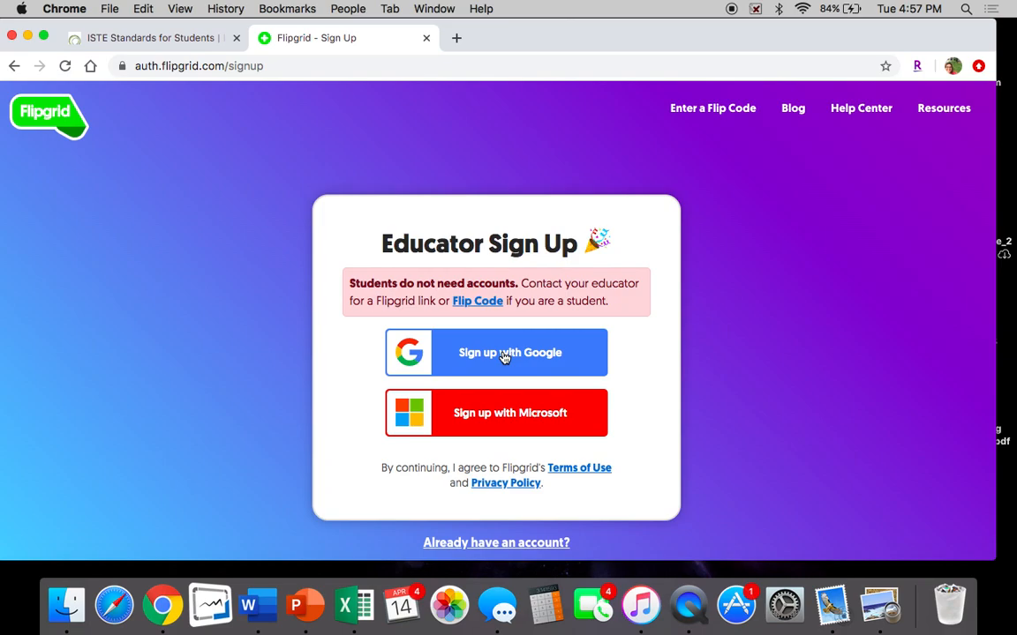
{"action": "left_click", "coordinate": [503, 355]}
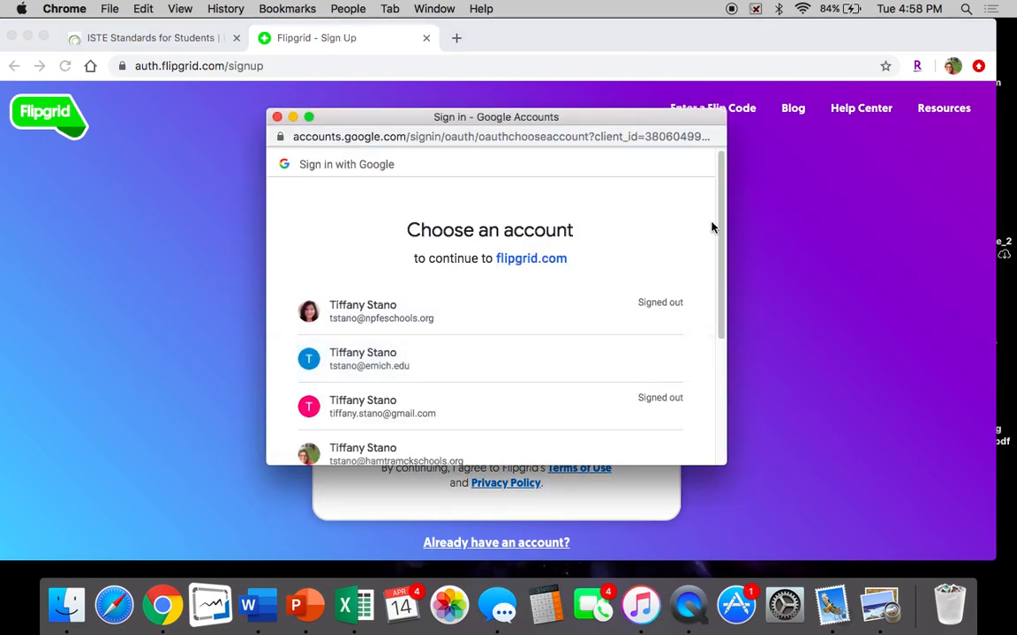
{"action": "left_click_drag", "start_coordinate": [720, 216], "coordinate": [688, 329]}
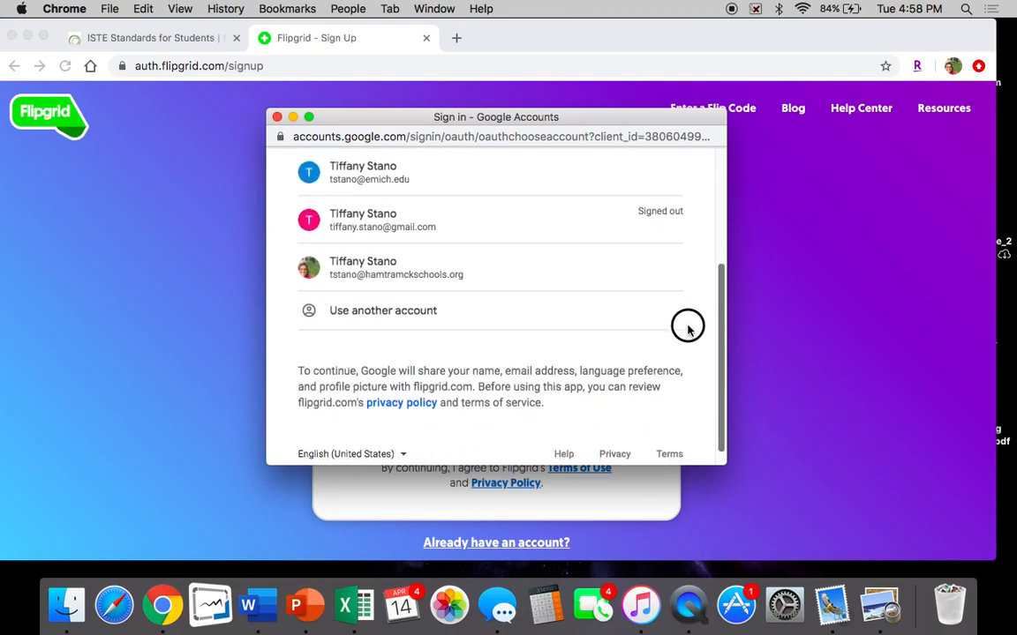
{"action": "left_click", "coordinate": [466, 272]}
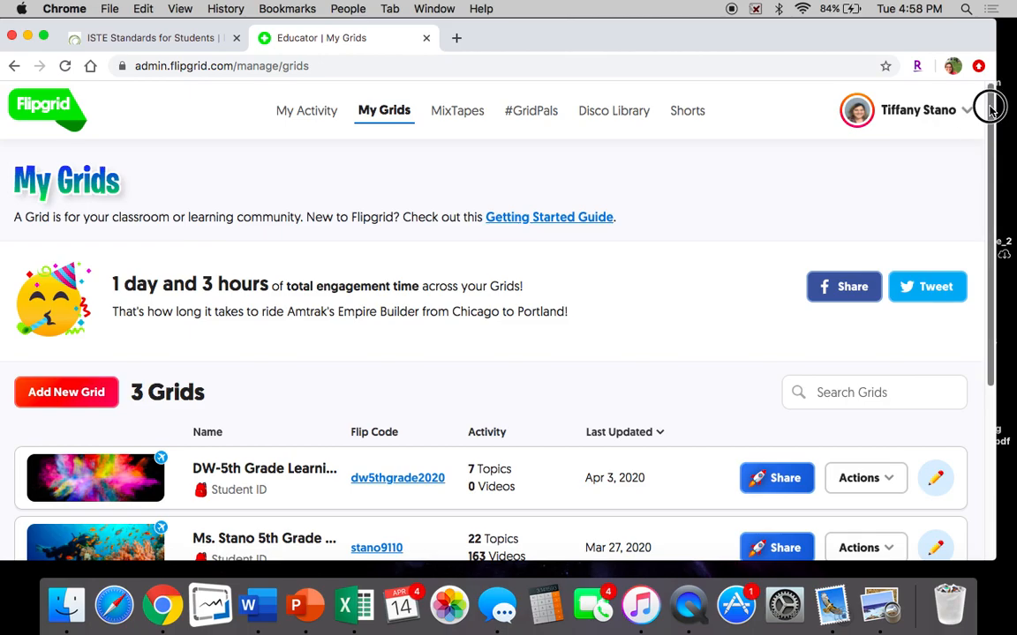
{"action": "scroll", "coordinate": [979, 141], "scroll_direction": "down", "scroll_amount": 2}
{"action": "scroll", "coordinate": [964, 200], "scroll_direction": "down", "scroll_amount": 2}
{"action": "scroll", "coordinate": [956, 220], "scroll_direction": "down", "scroll_amount": 1}
{"action": "scroll", "coordinate": [956, 225], "scroll_direction": "down", "scroll_amount": 2}
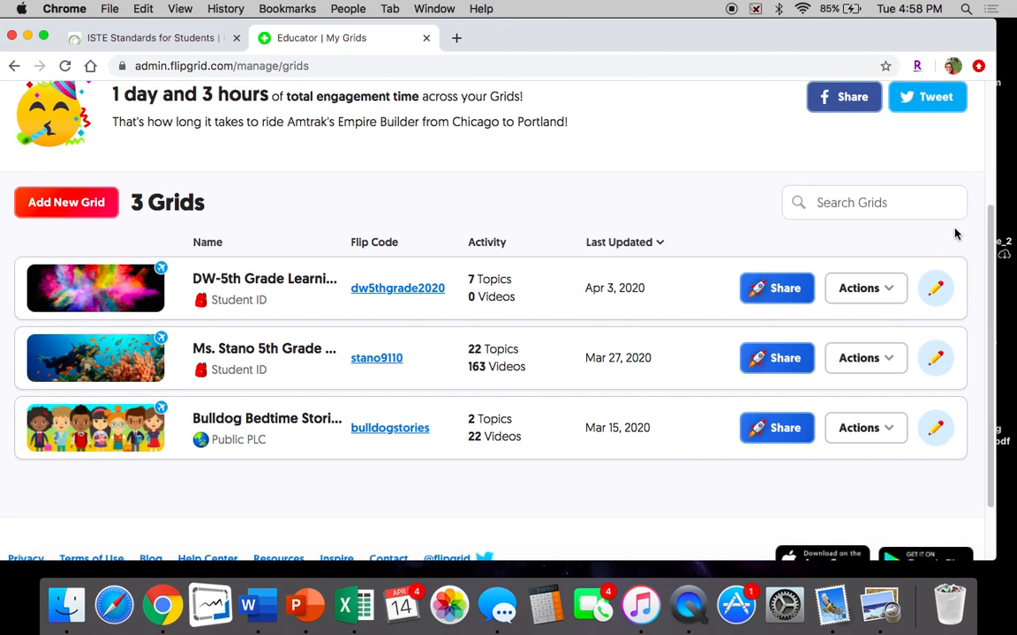
{"action": "left_click", "coordinate": [230, 431]}
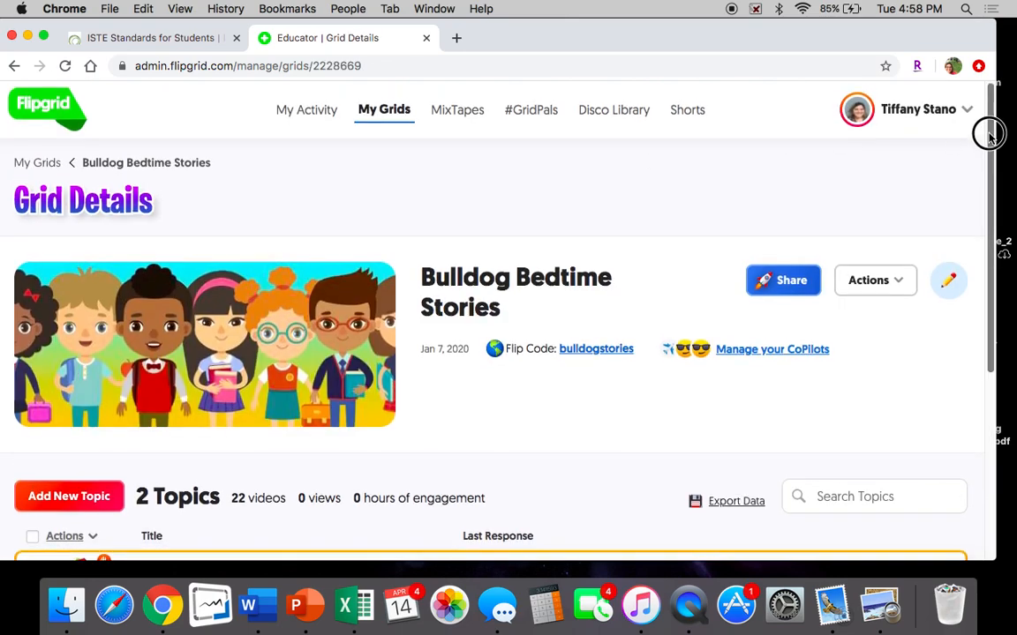
{"action": "scroll", "coordinate": [972, 225], "scroll_direction": "down", "scroll_amount": 6}
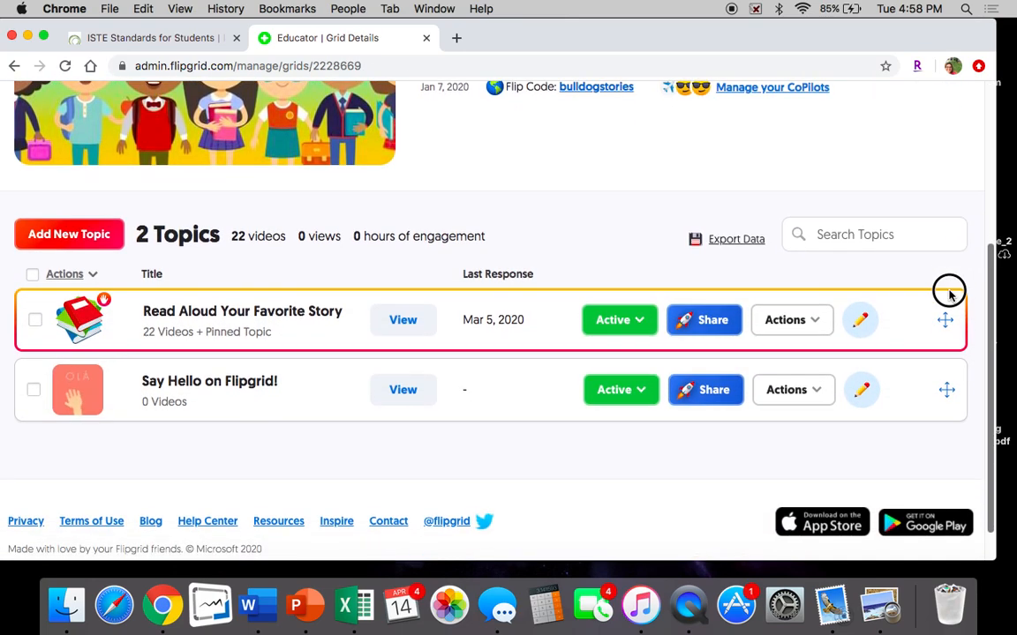
{"action": "left_click", "coordinate": [274, 324]}
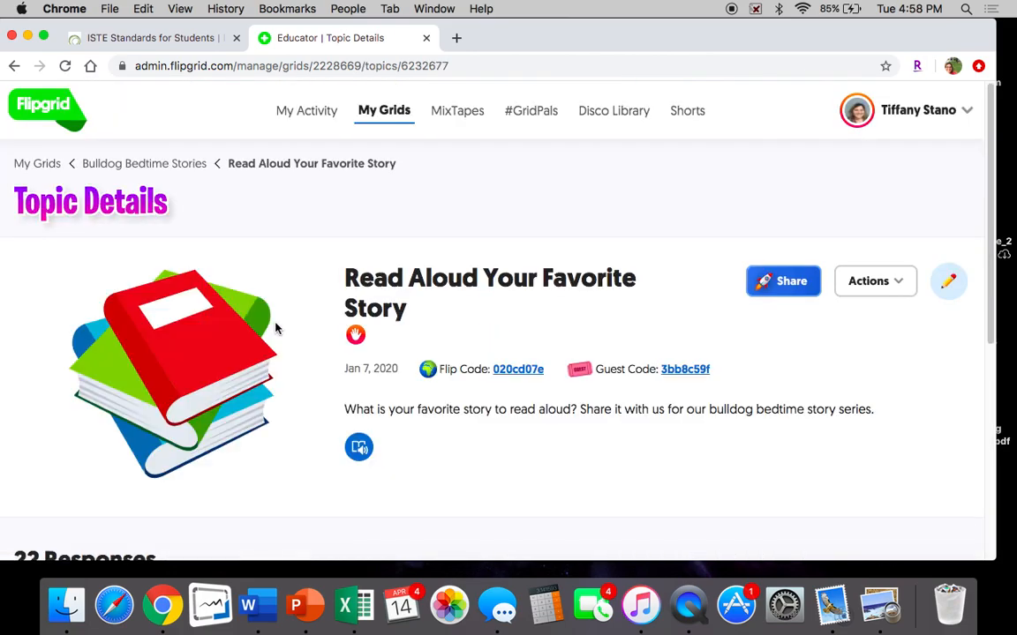
{"action": "left_click_drag", "start_coordinate": [988, 123], "coordinate": [883, 130]}
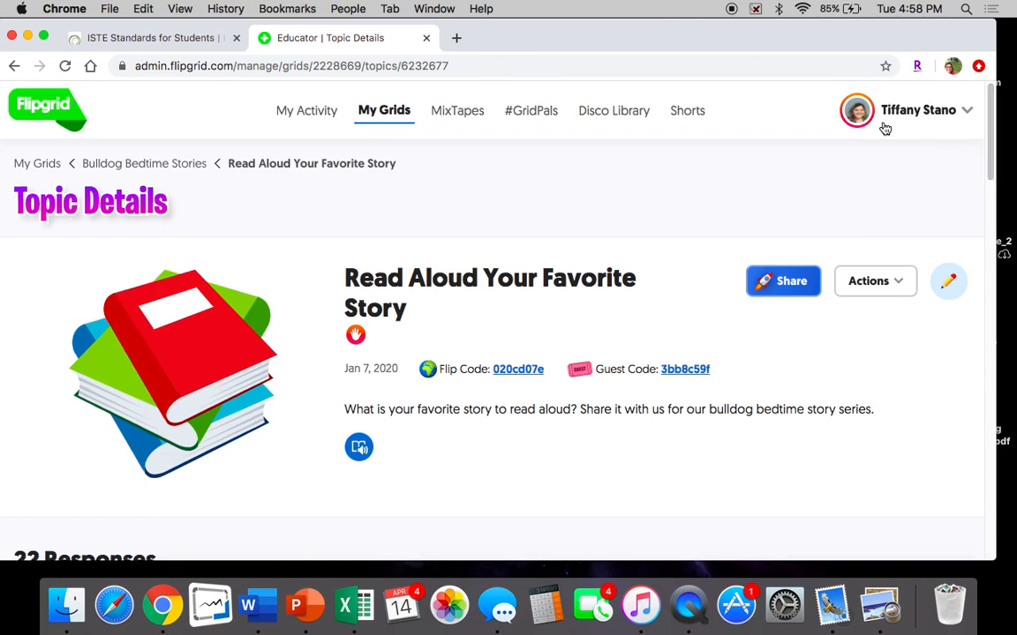
{"action": "left_click", "coordinate": [170, 165]}
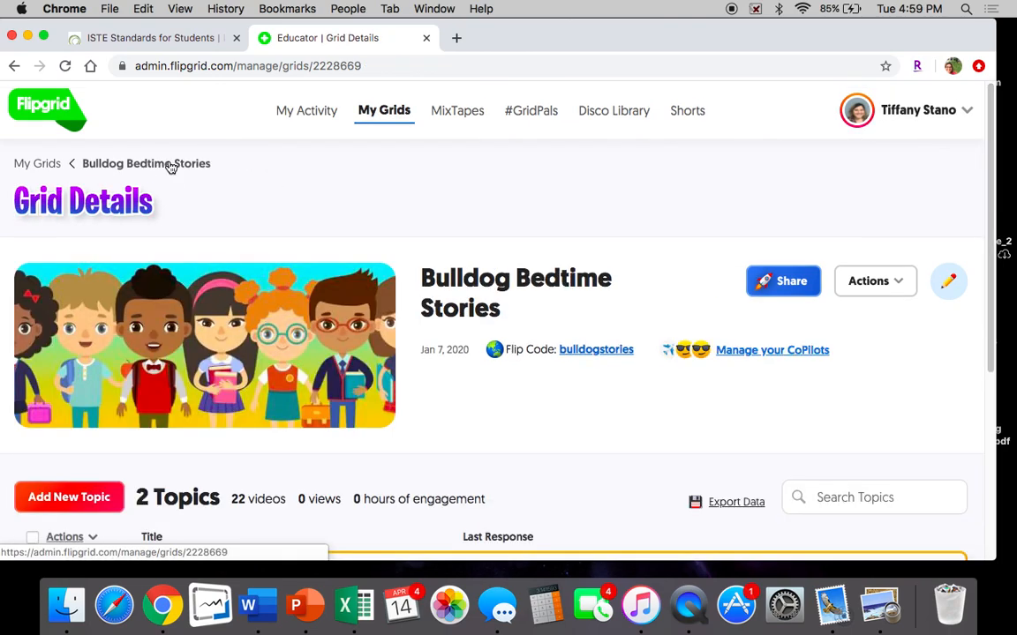
{"action": "left_click", "coordinate": [34, 163]}
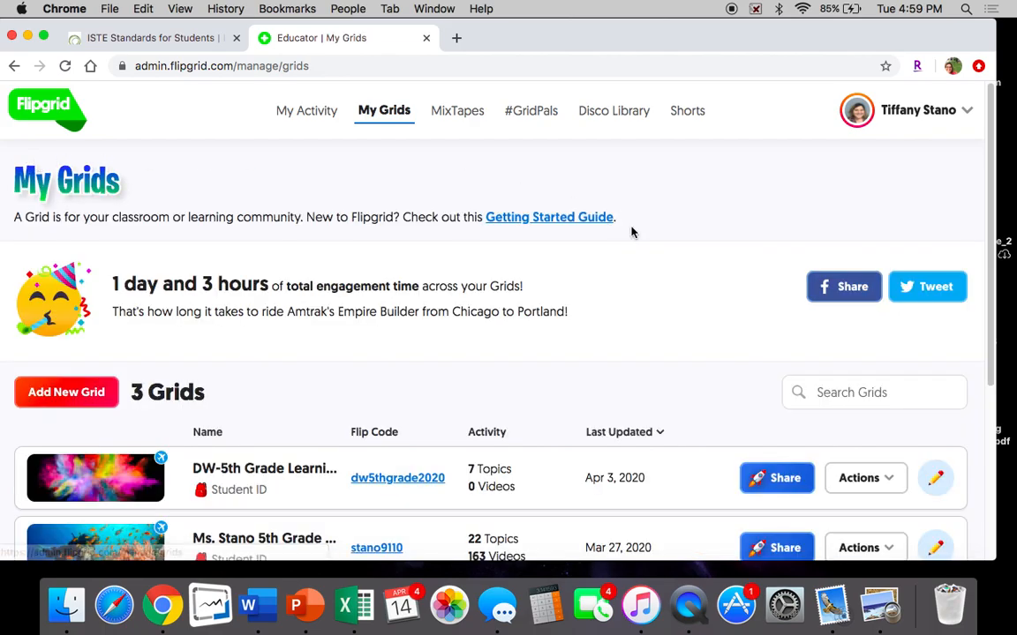
{"action": "scroll", "coordinate": [980, 205], "scroll_direction": "down", "scroll_amount": 4}
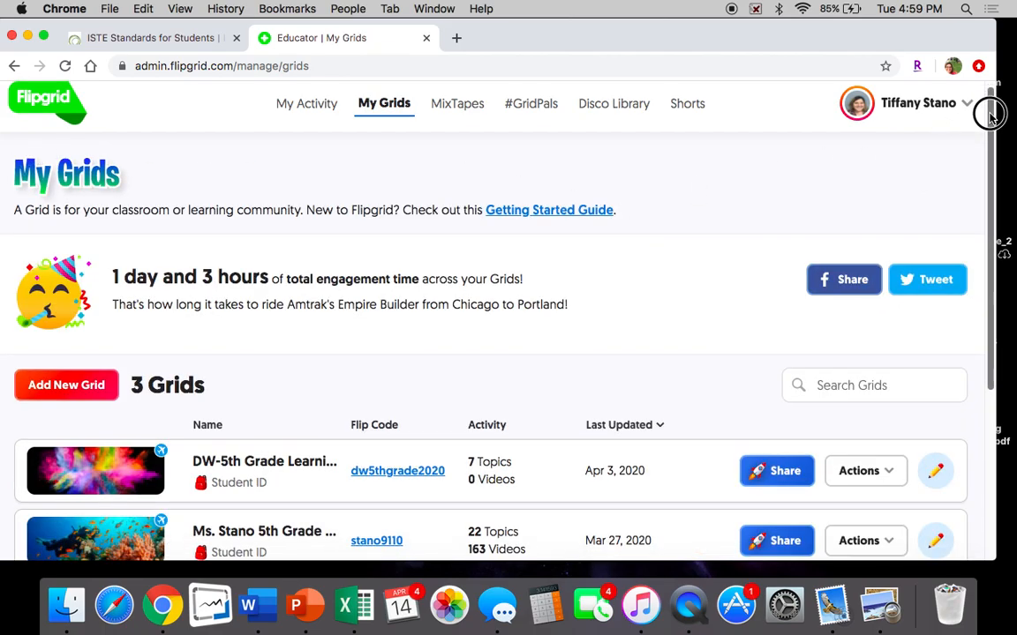
{"action": "left_click_drag", "start_coordinate": [974, 204], "coordinate": [972, 213]}
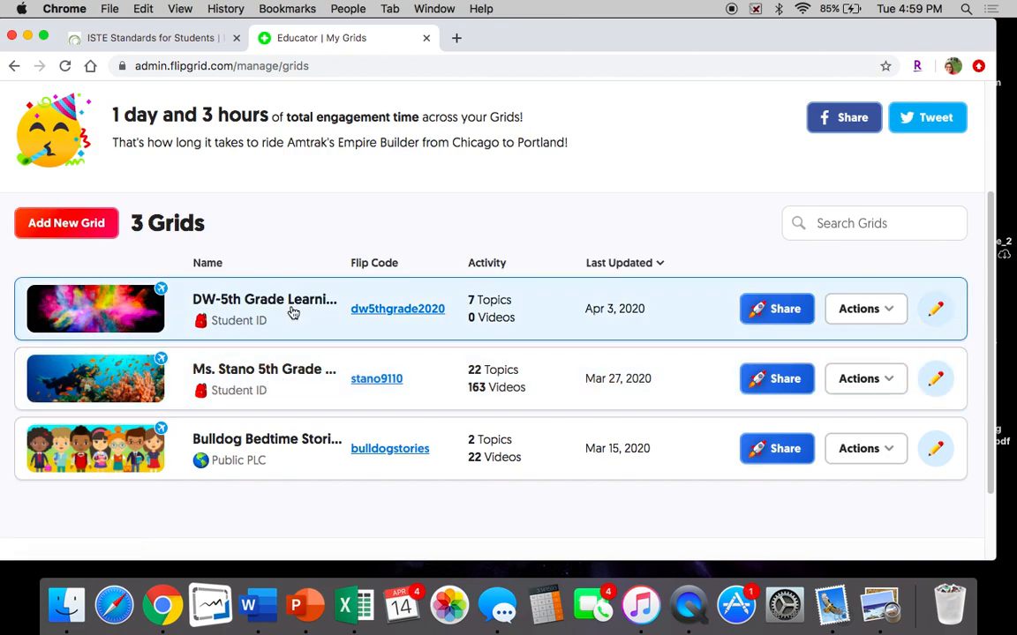
Open the 5th Grade Superstars grid, check its CoPilots, then open 'What are you THANKFUL for?'.
{"action": "left_click", "coordinate": [269, 377]}
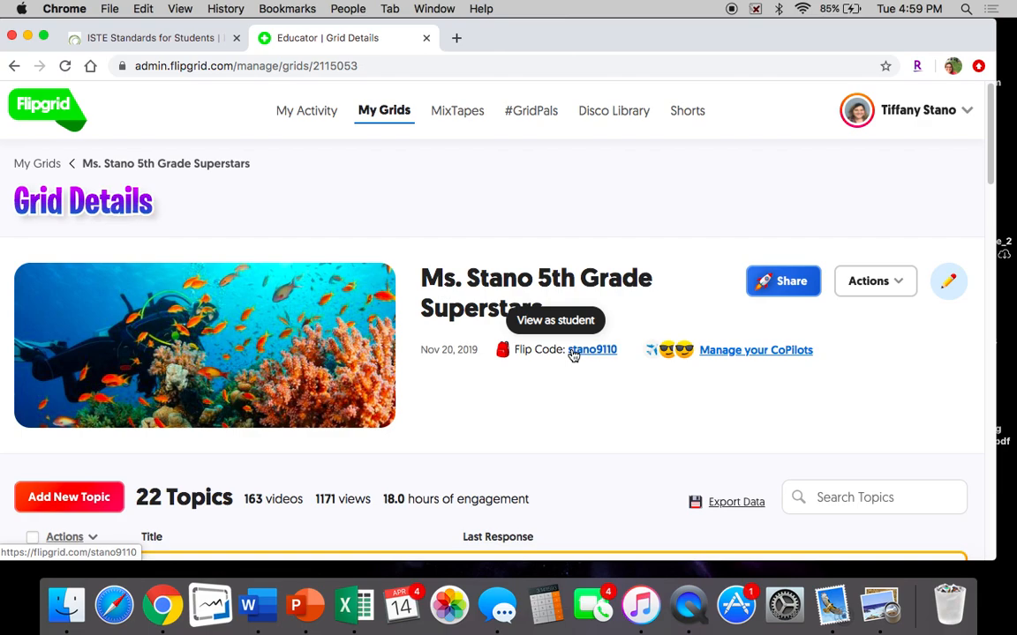
{"action": "left_click", "coordinate": [713, 353]}
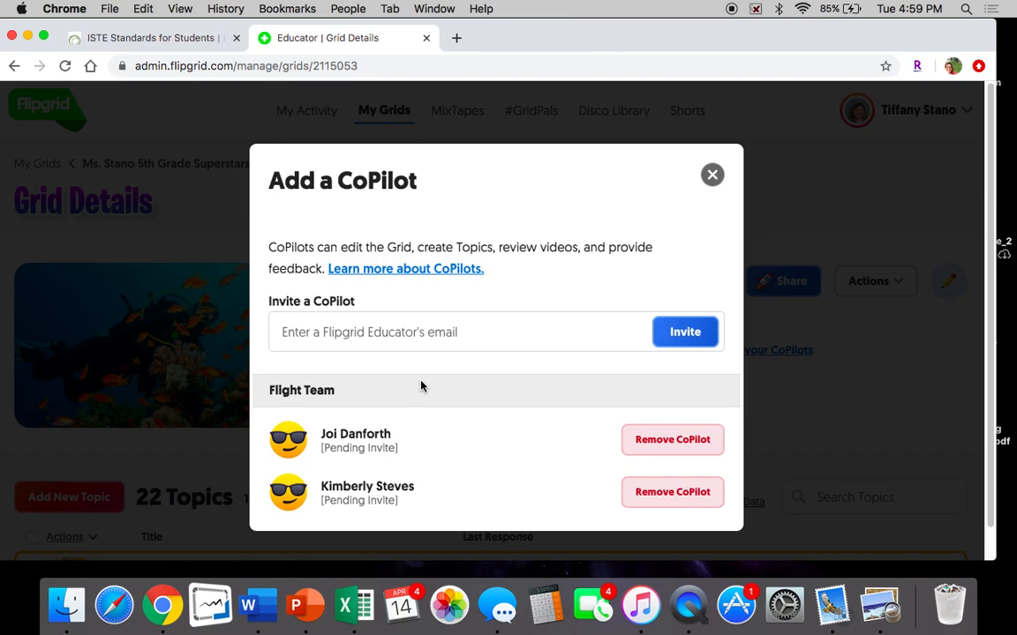
{"action": "left_click", "coordinate": [712, 177]}
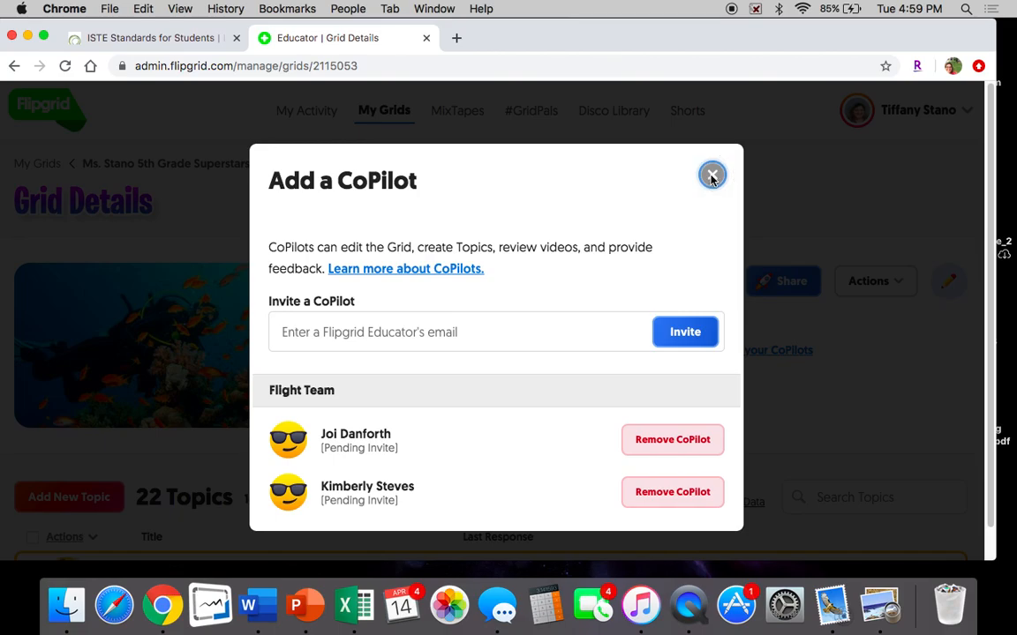
{"action": "left_click_drag", "start_coordinate": [990, 112], "coordinate": [867, 451]}
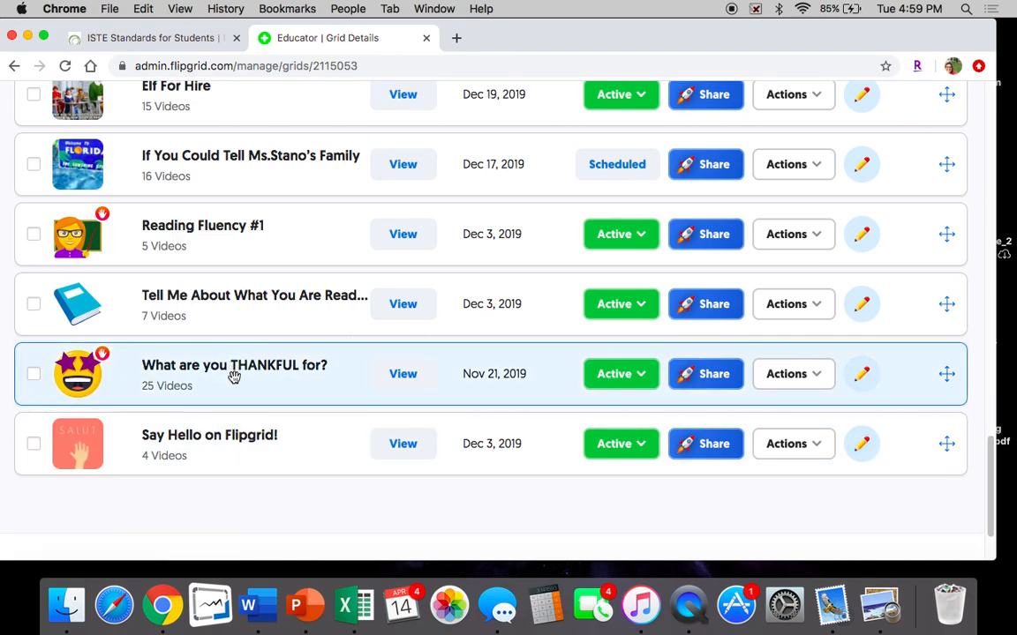
{"action": "left_click", "coordinate": [235, 379]}
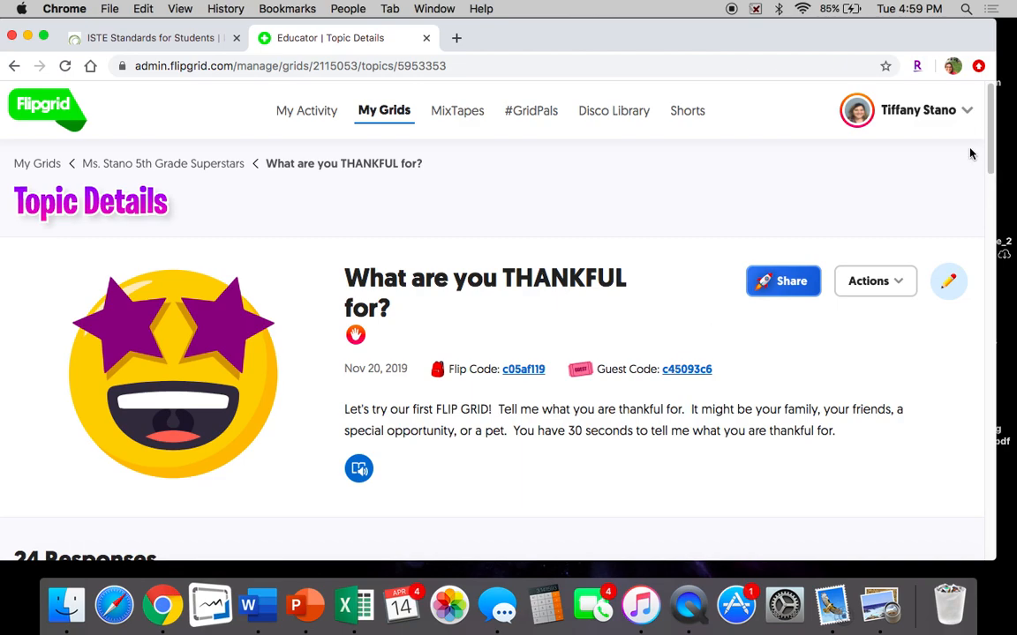
{"action": "left_click_drag", "start_coordinate": [990, 119], "coordinate": [987, 152]}
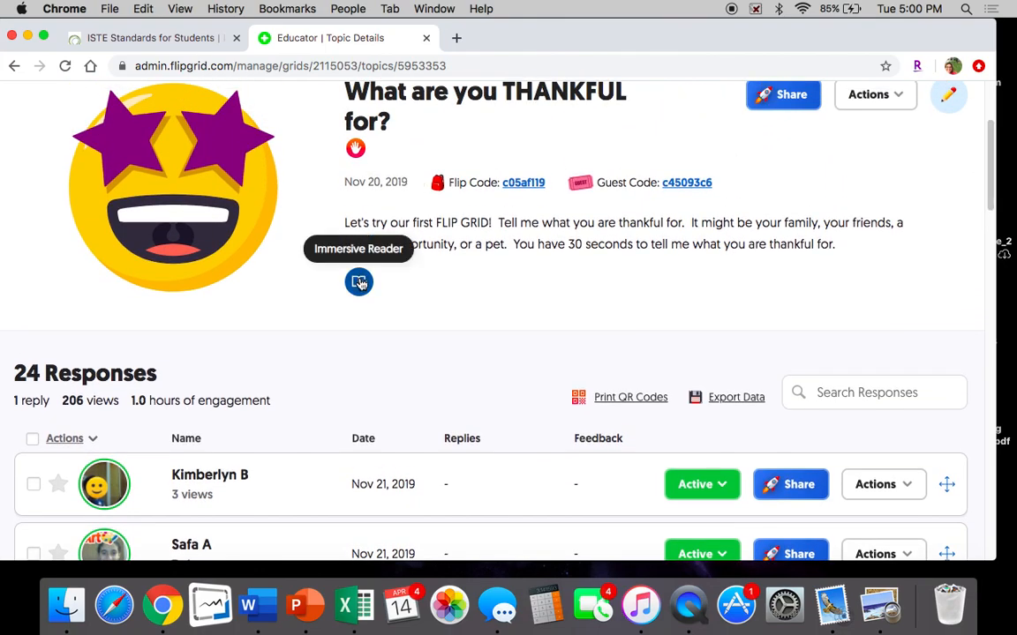
{"action": "left_click", "coordinate": [359, 283]}
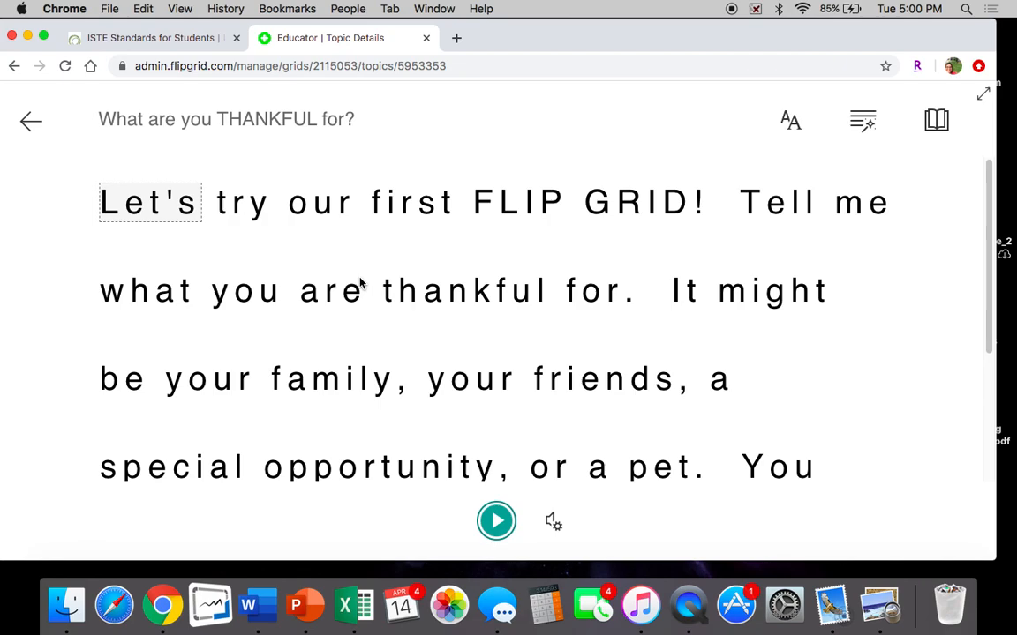
{"action": "left_click", "coordinate": [496, 522]}
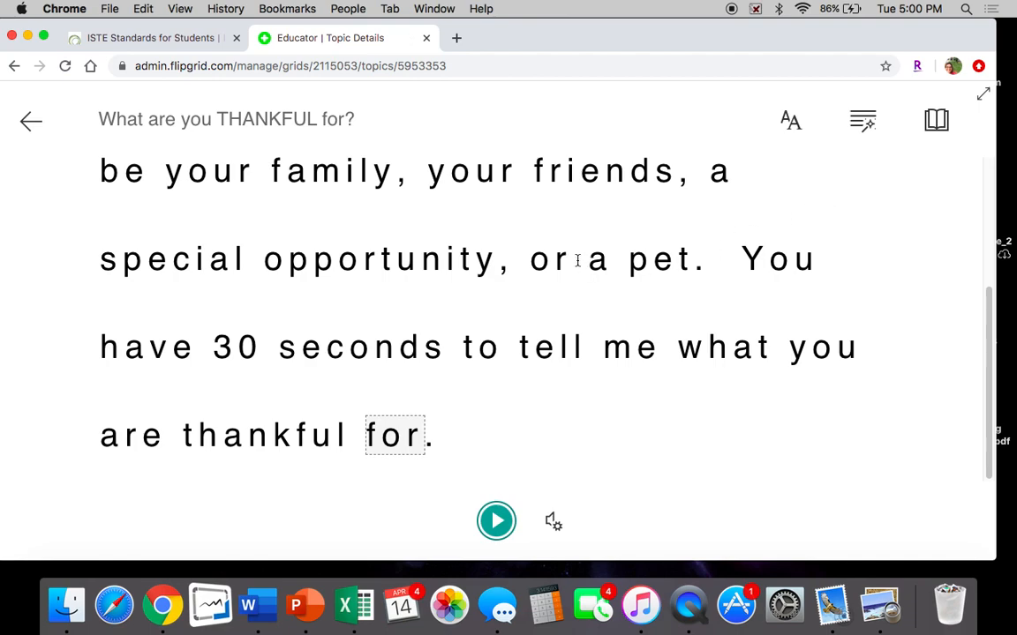
{"action": "left_click", "coordinate": [30, 123]}
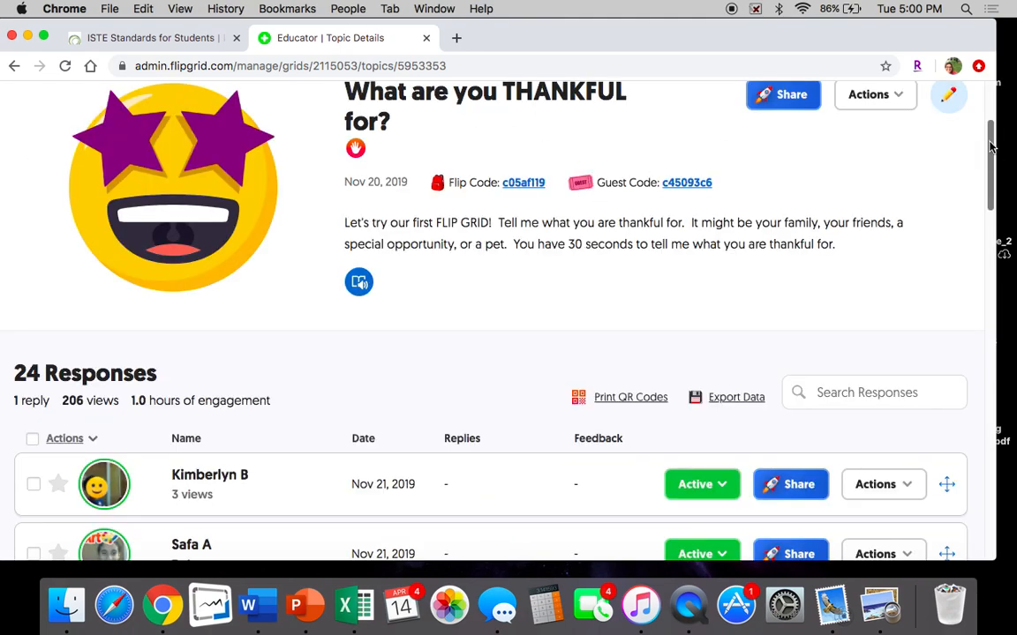
{"action": "left_click_drag", "start_coordinate": [985, 140], "coordinate": [936, 302]}
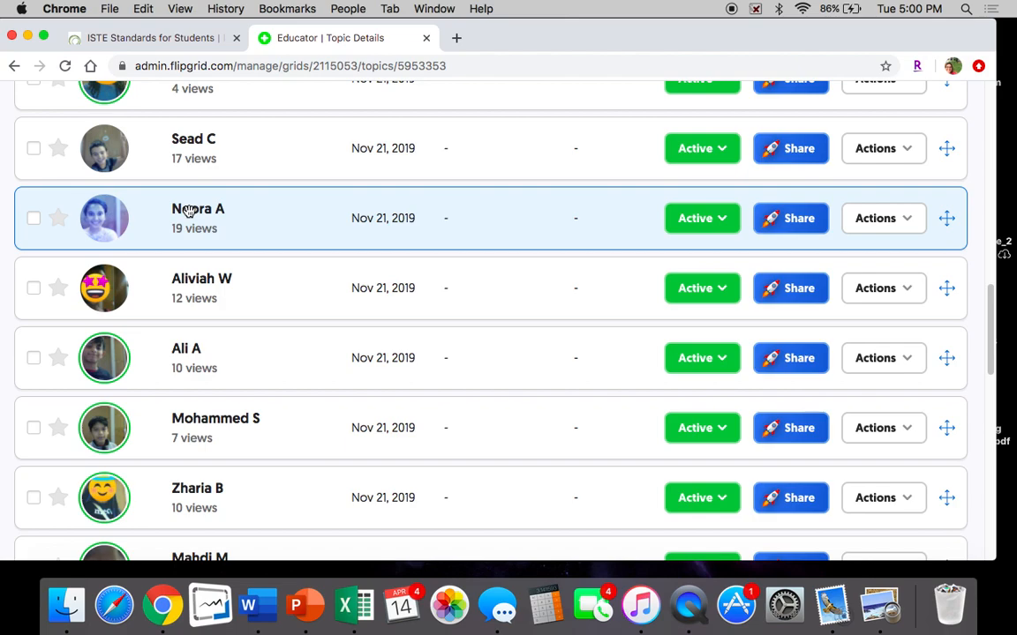
{"action": "left_click", "coordinate": [188, 211]}
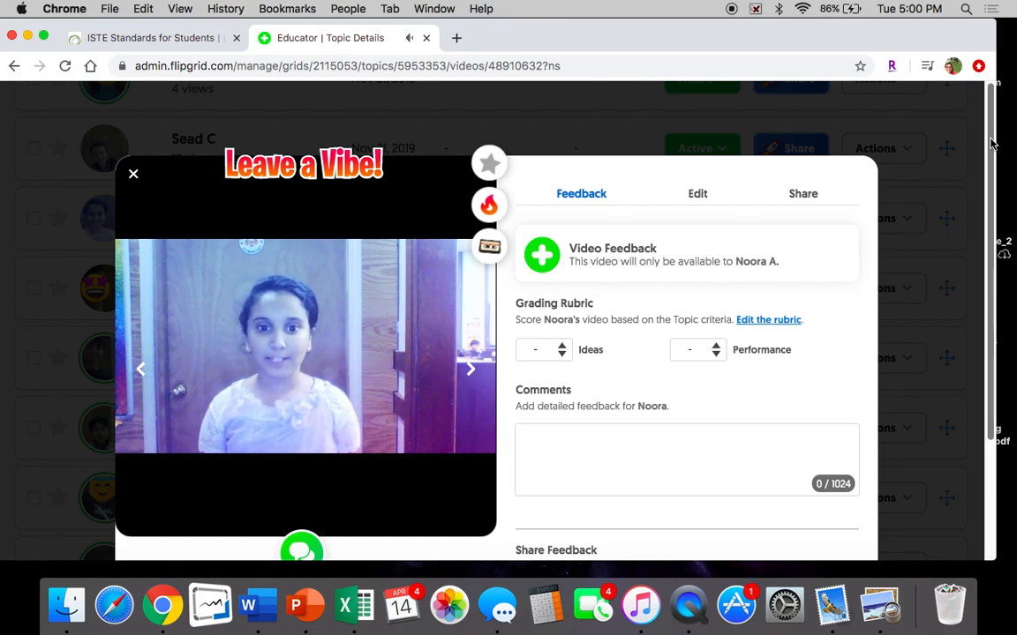
{"action": "scroll", "coordinate": [986, 164], "scroll_direction": "down", "scroll_amount": 2}
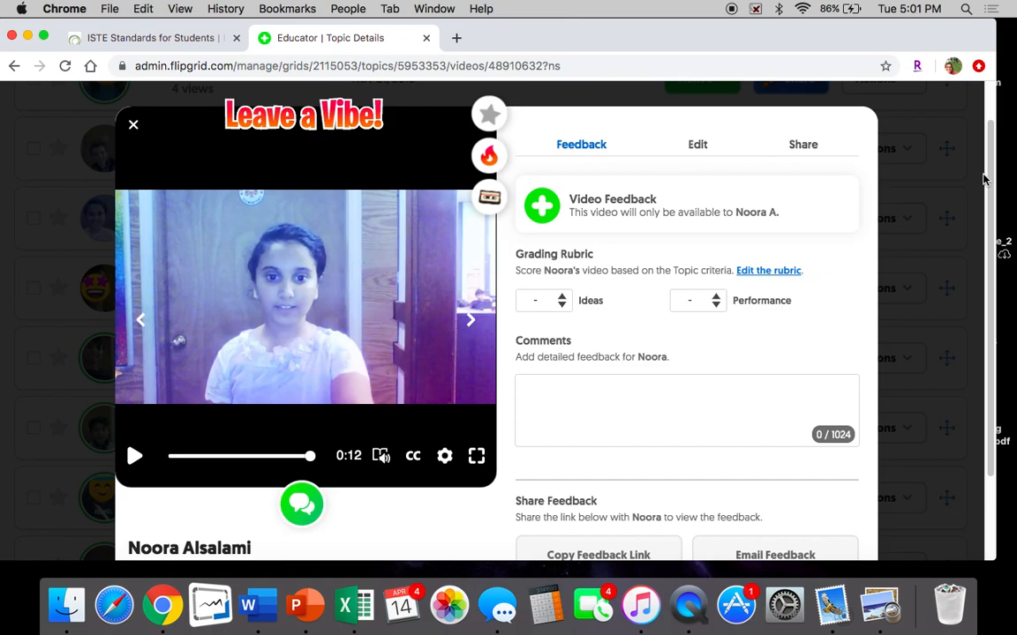
{"action": "left_click_drag", "start_coordinate": [991, 154], "coordinate": [969, 179]}
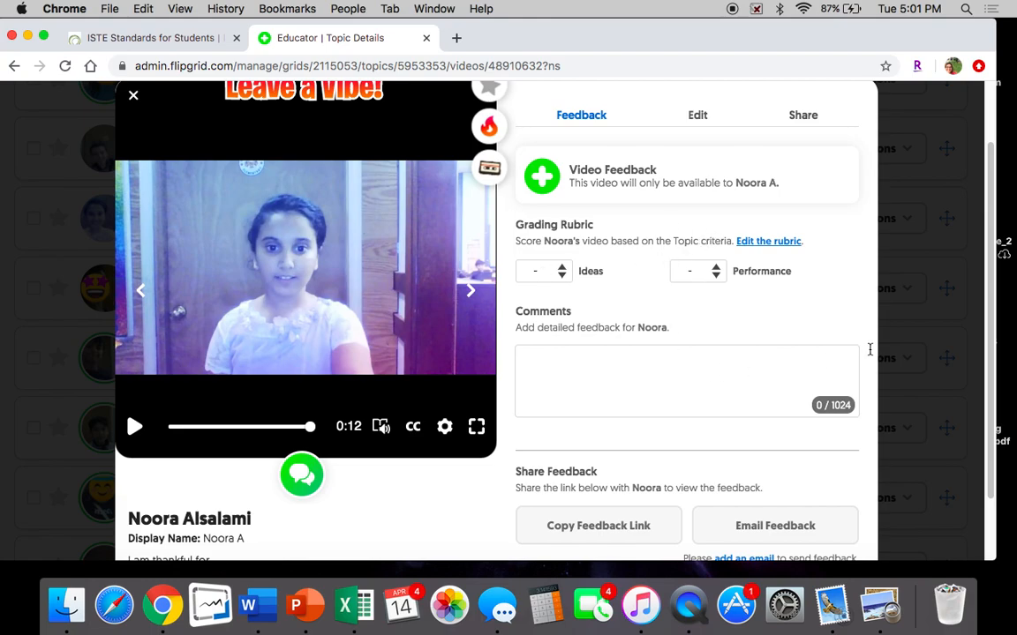
{"action": "scroll", "coordinate": [977, 342], "scroll_direction": "down", "scroll_amount": 2}
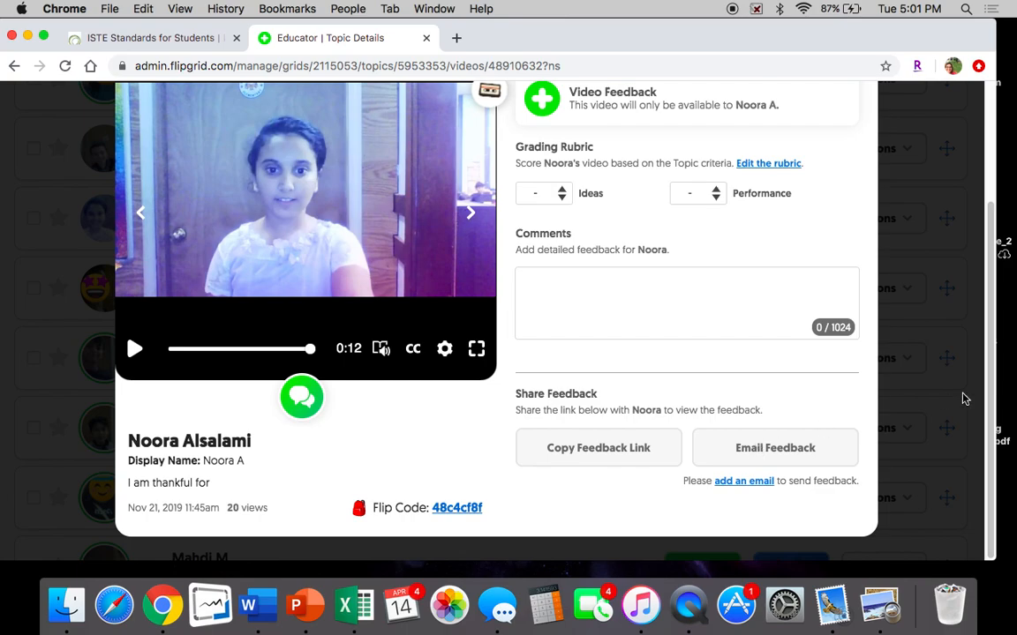
{"action": "scroll", "coordinate": [983, 265], "scroll_direction": "up", "scroll_amount": 4}
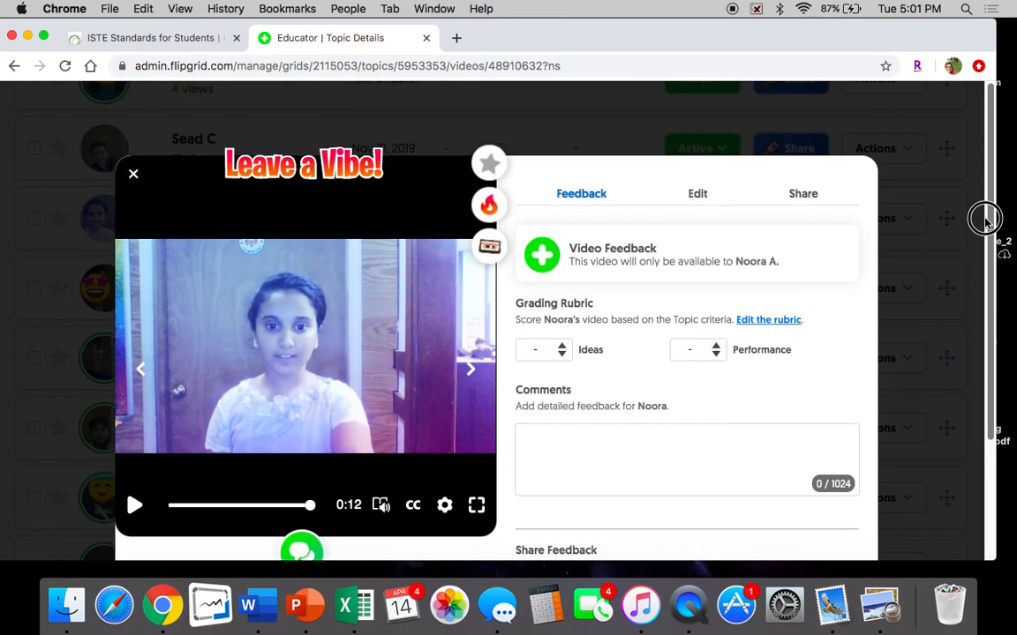
{"action": "left_click", "coordinate": [133, 178]}
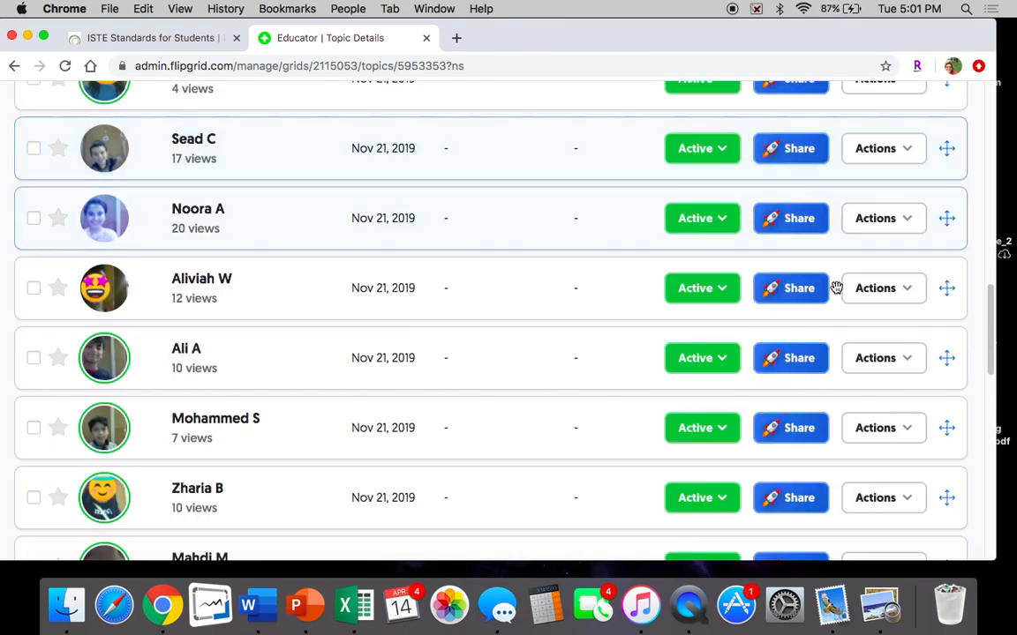
{"action": "left_click_drag", "start_coordinate": [991, 296], "coordinate": [985, 315]}
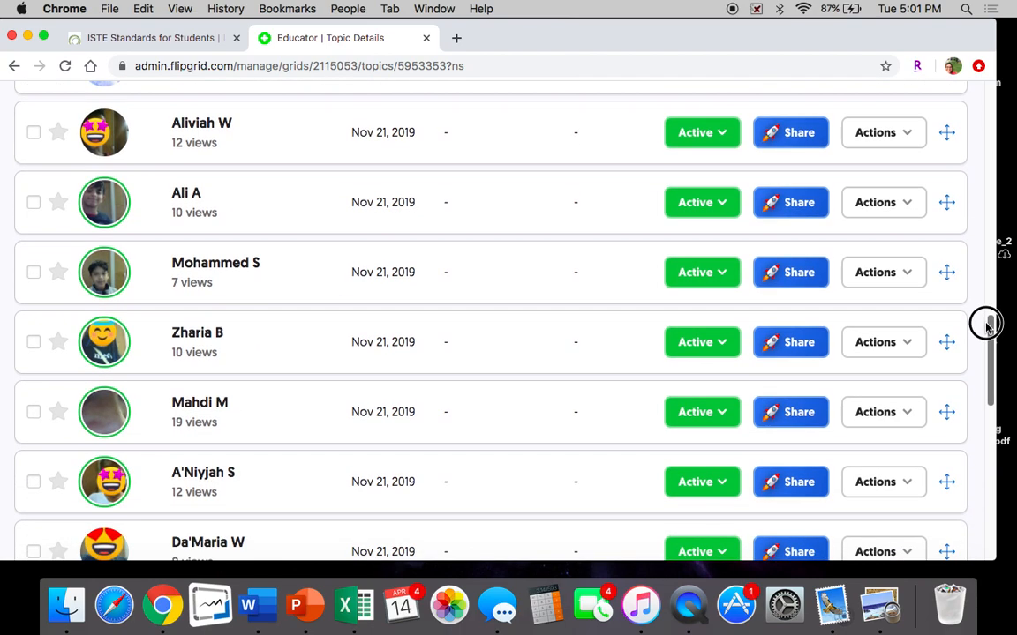
{"action": "left_click", "coordinate": [218, 338]}
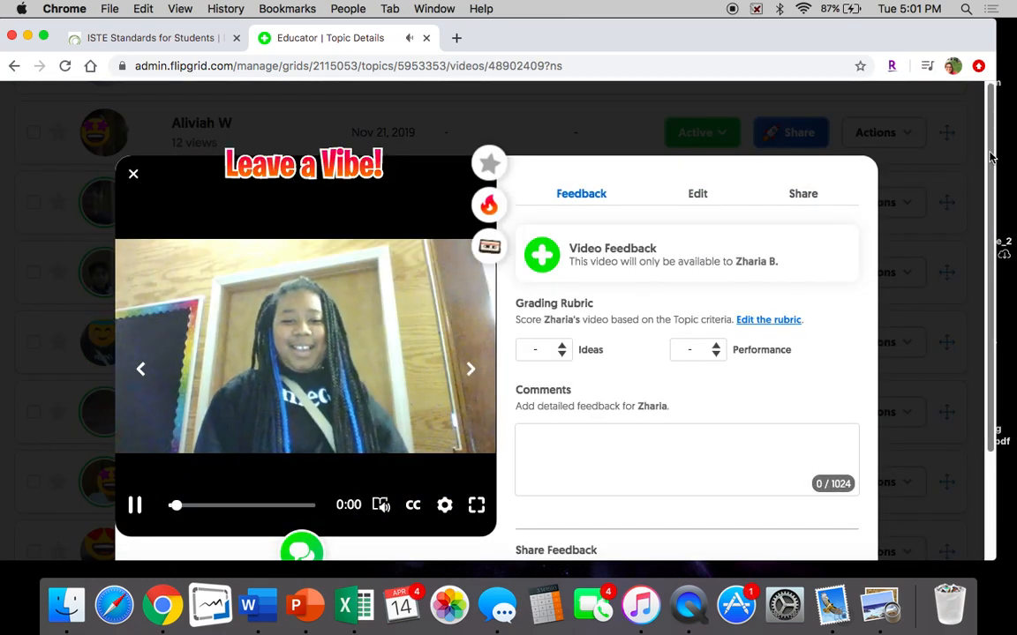
{"action": "left_click_drag", "start_coordinate": [992, 154], "coordinate": [977, 200]}
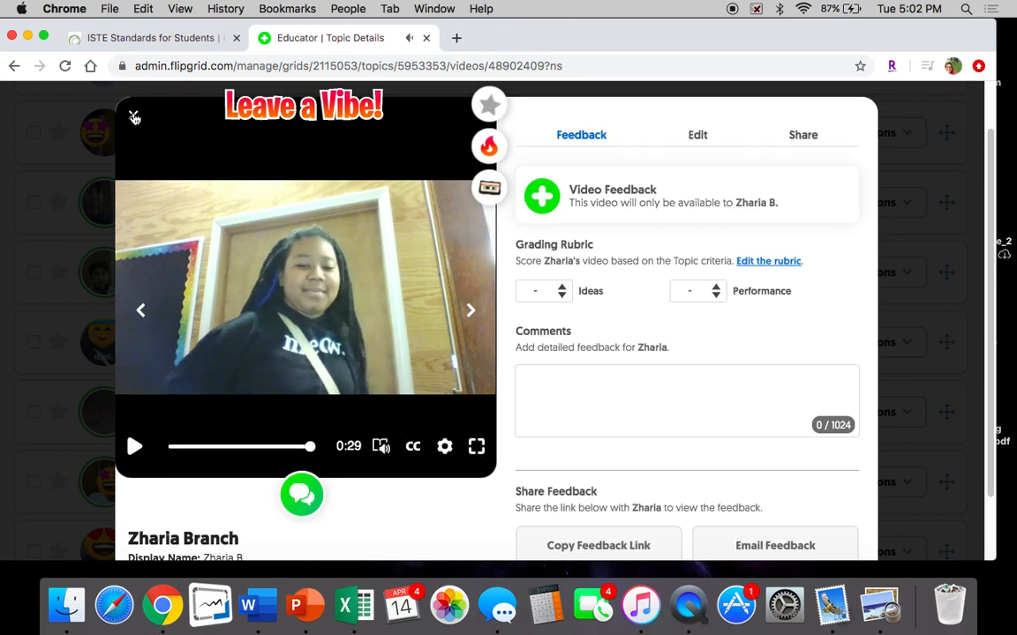
{"action": "left_click", "coordinate": [133, 118]}
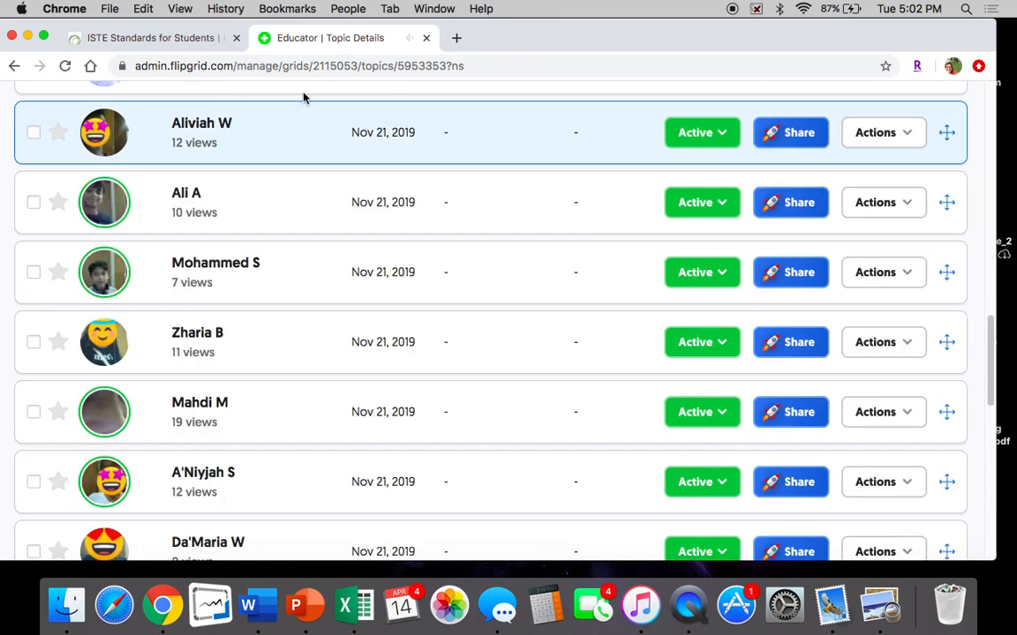
{"action": "left_click_drag", "start_coordinate": [987, 333], "coordinate": [909, 84]}
Return to the class grid, open the Knock, Knock... topic and scroll to its 9 responses.
{"action": "left_click", "coordinate": [189, 164]}
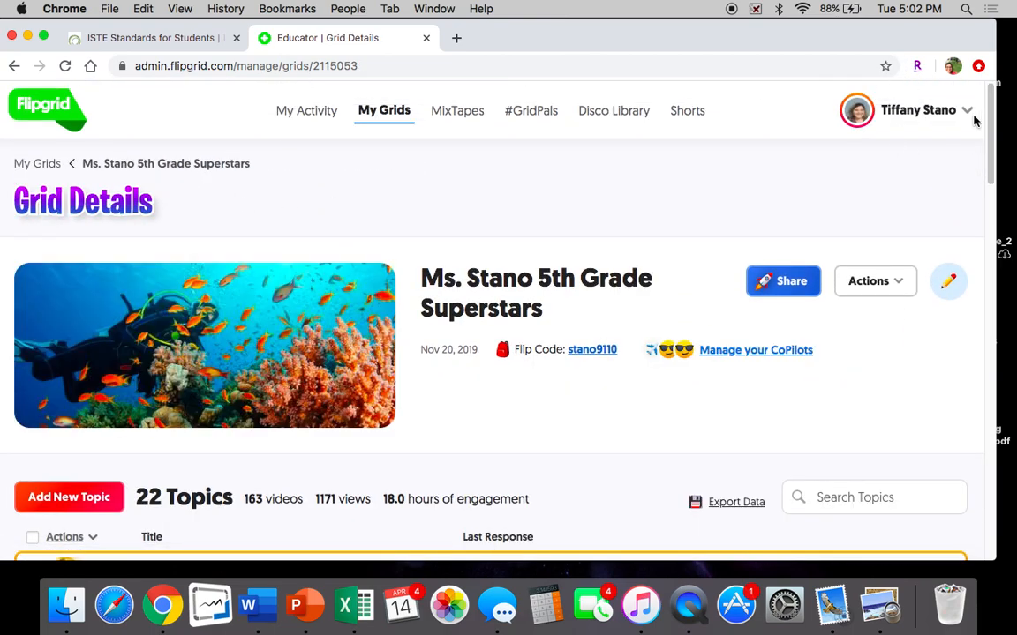
{"action": "left_click_drag", "start_coordinate": [989, 119], "coordinate": [975, 229]}
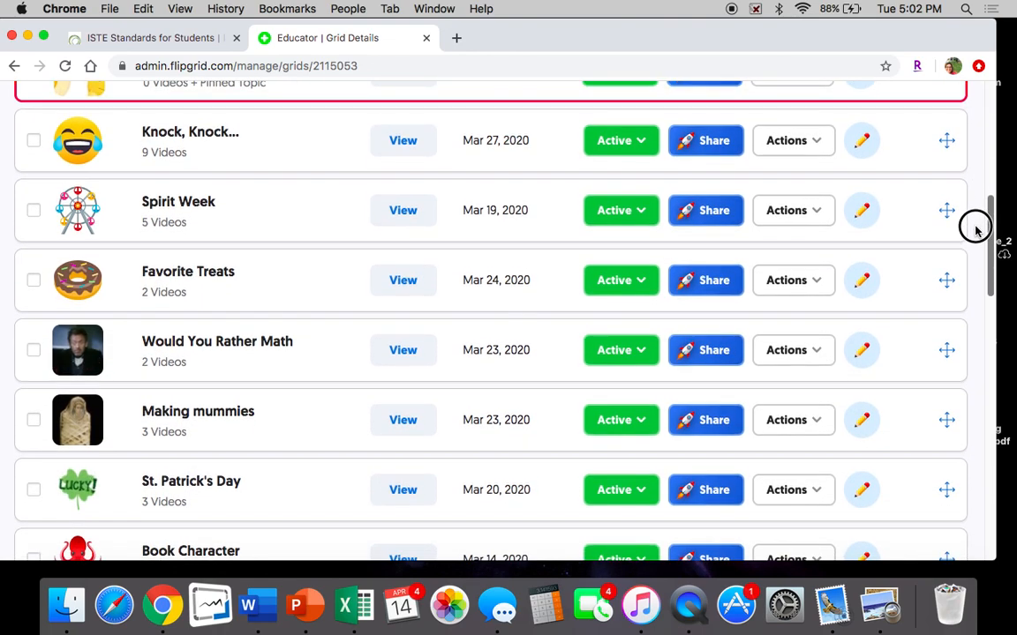
{"action": "left_click", "coordinate": [212, 132]}
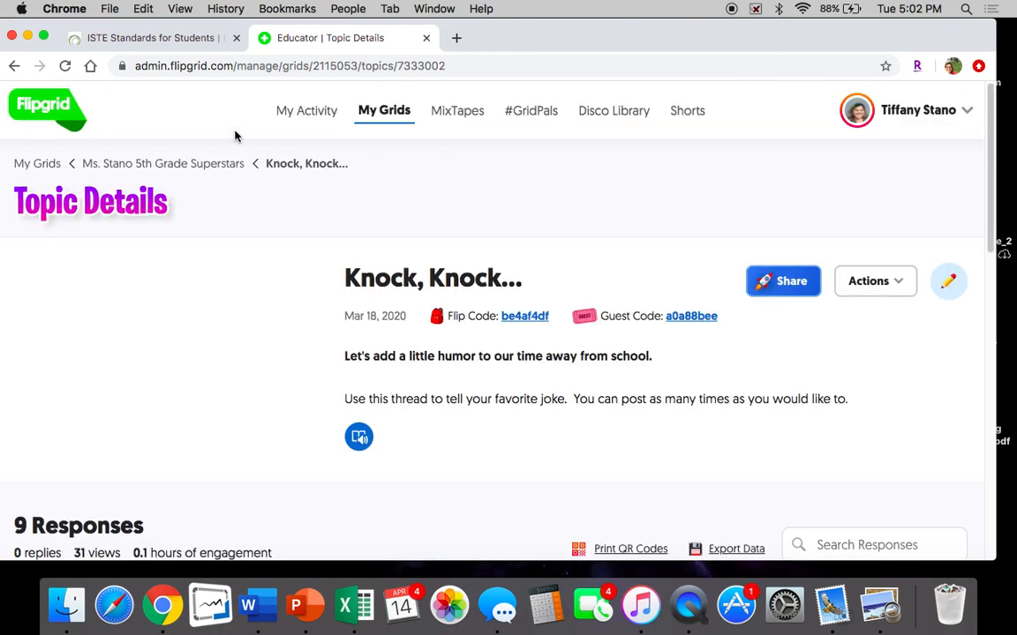
{"action": "left_click_drag", "start_coordinate": [989, 141], "coordinate": [949, 379]}
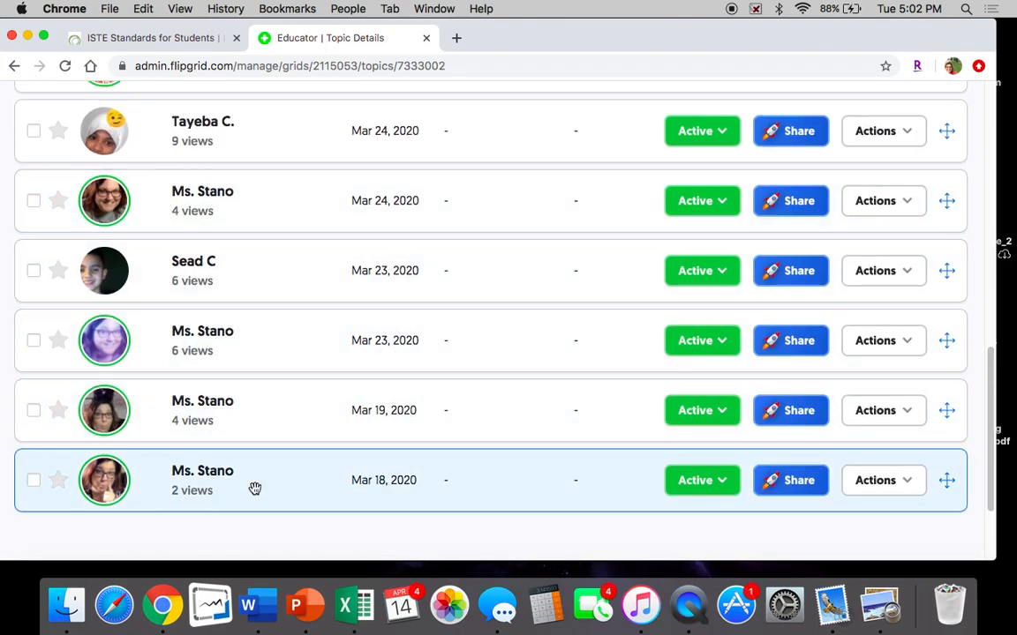
{"action": "left_click", "coordinate": [254, 489]}
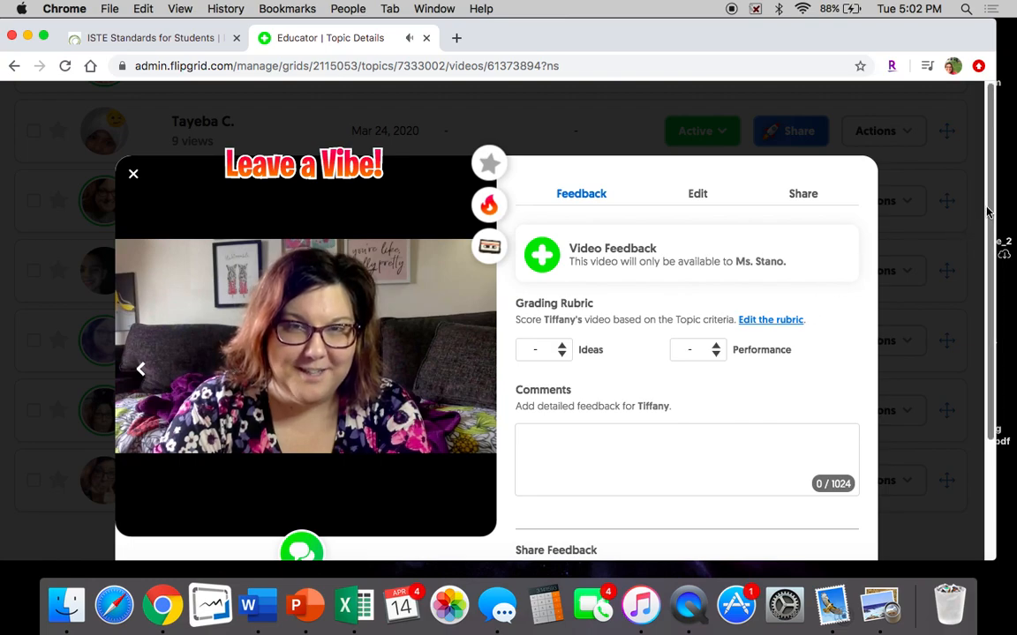
{"action": "scroll", "coordinate": [978, 252], "scroll_direction": "down", "scroll_amount": 2}
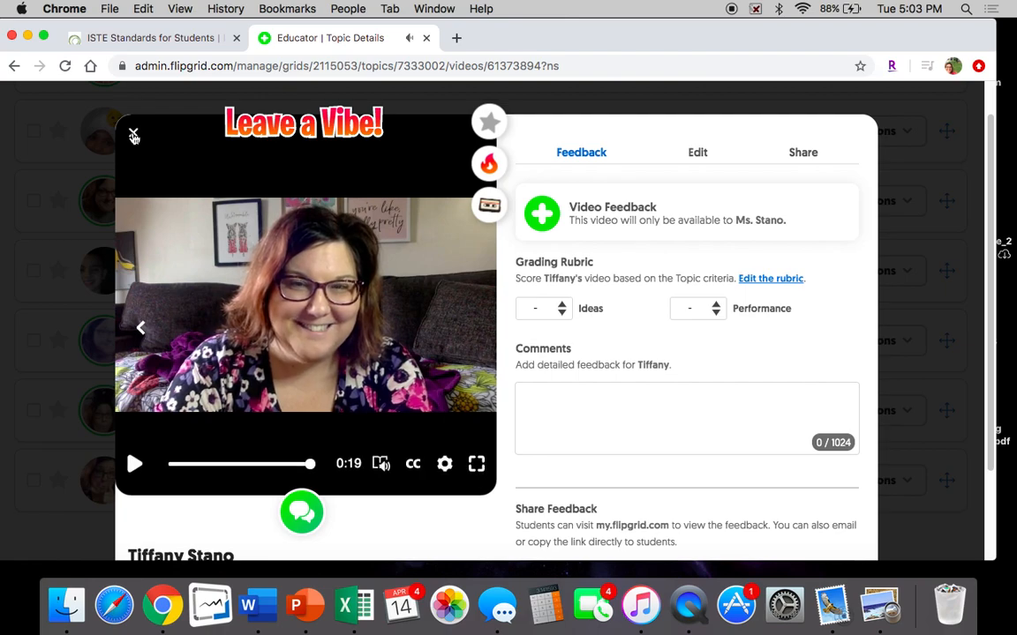
{"action": "left_click", "coordinate": [135, 132]}
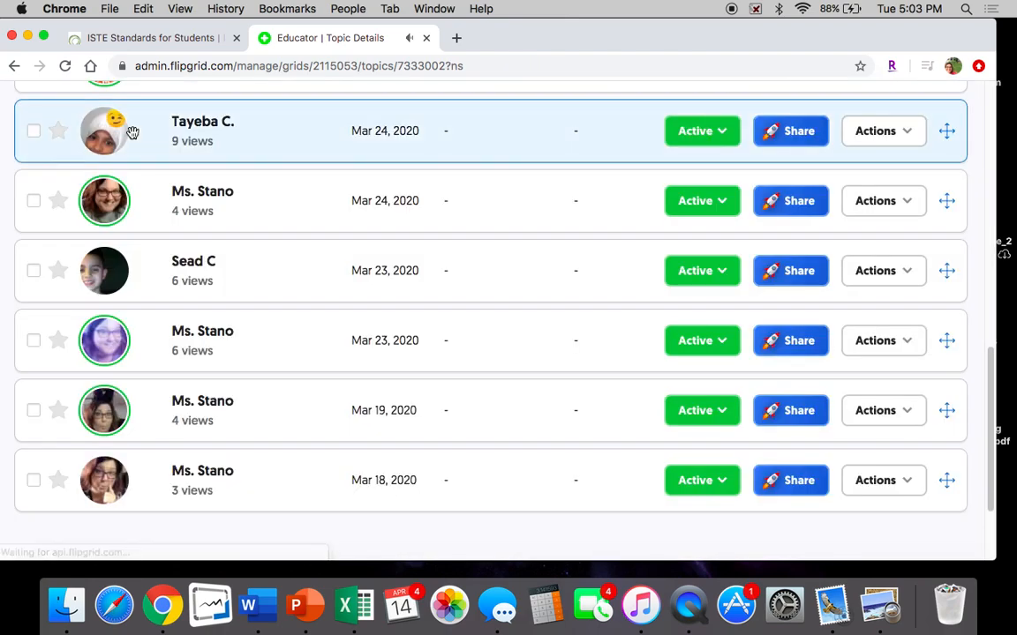
{"action": "left_click", "coordinate": [187, 129]}
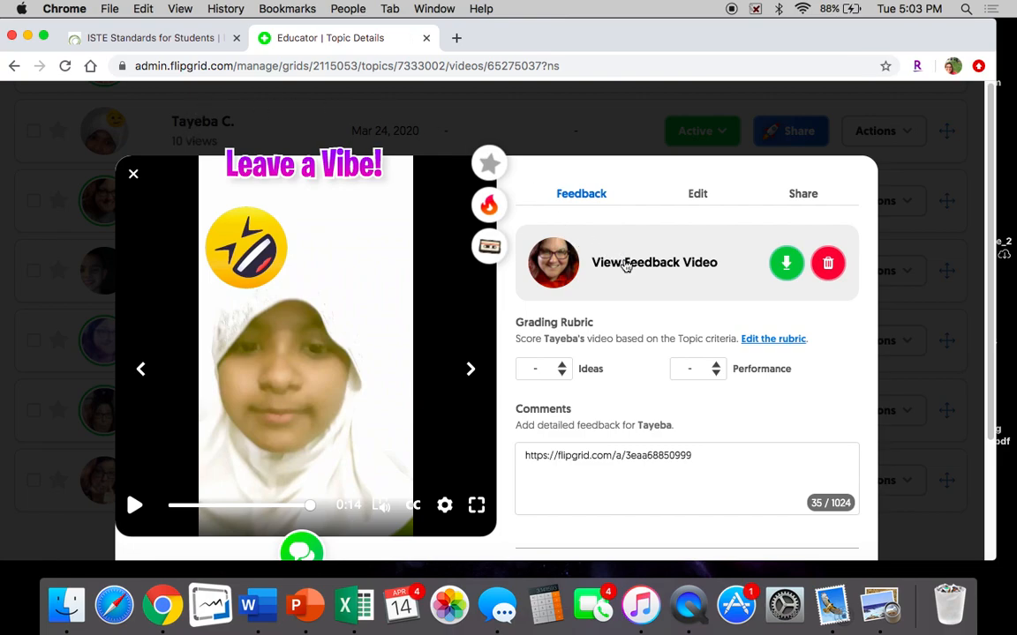
{"action": "left_click", "coordinate": [624, 264]}
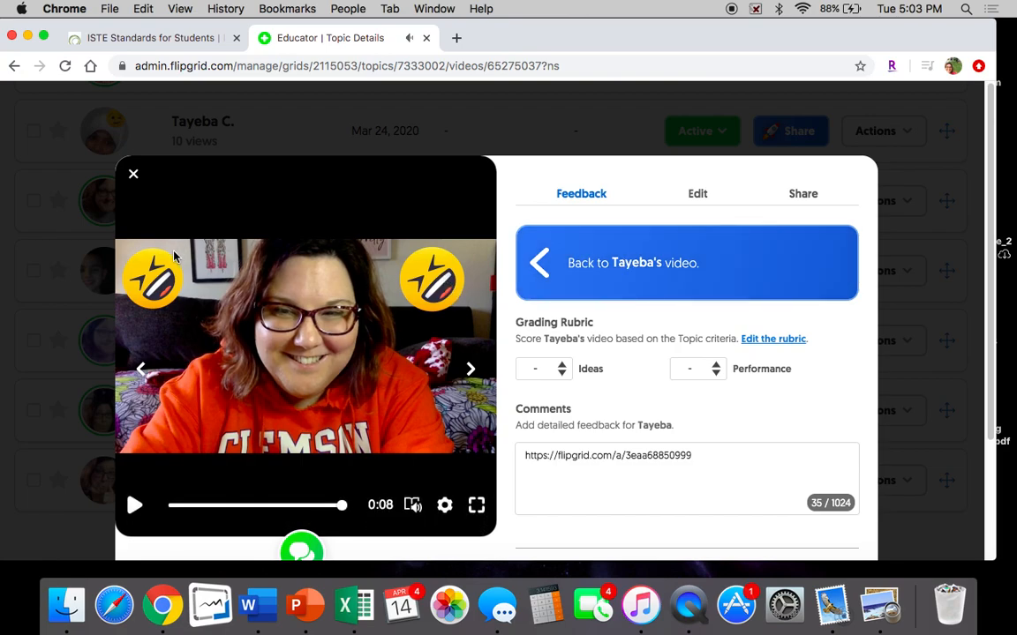
Close the response view, return to the class grid overview, and choose Actions > Edit Grid.
{"action": "left_click", "coordinate": [134, 178]}
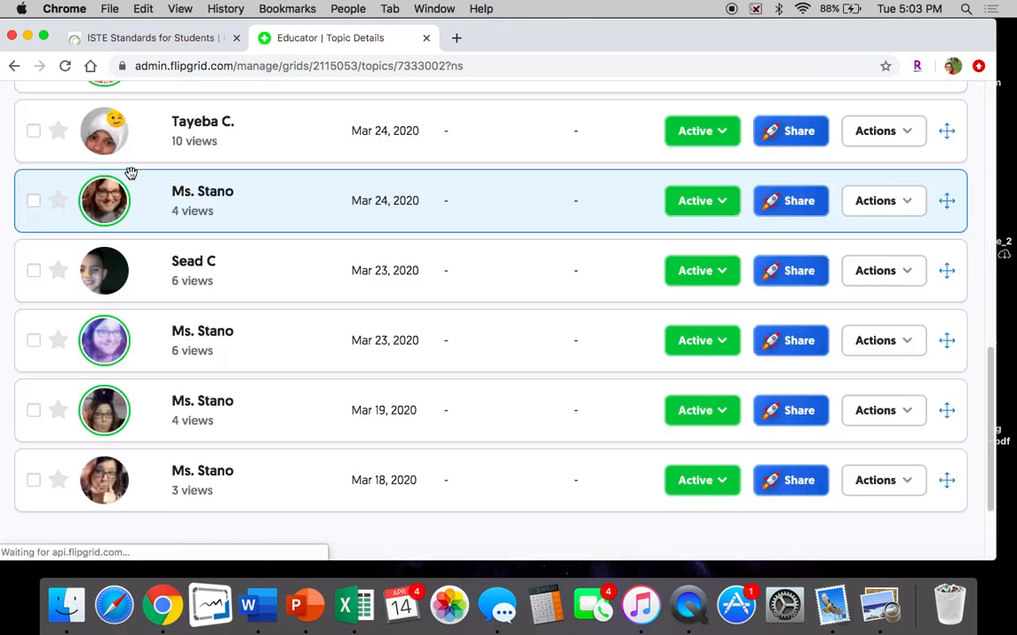
{"action": "left_click_drag", "start_coordinate": [989, 401], "coordinate": [977, 150]}
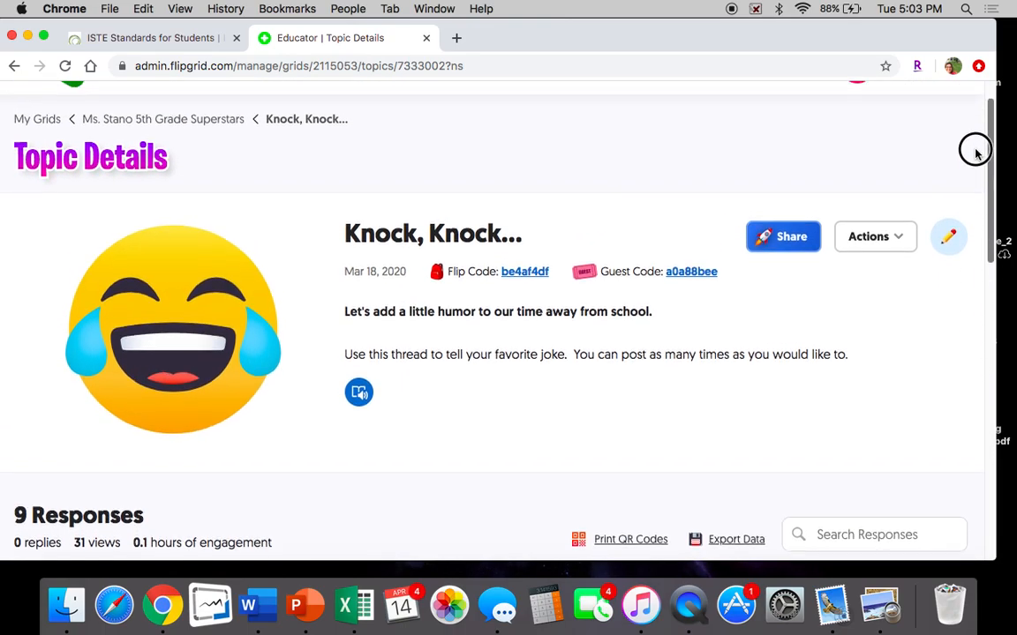
{"action": "left_click", "coordinate": [189, 125]}
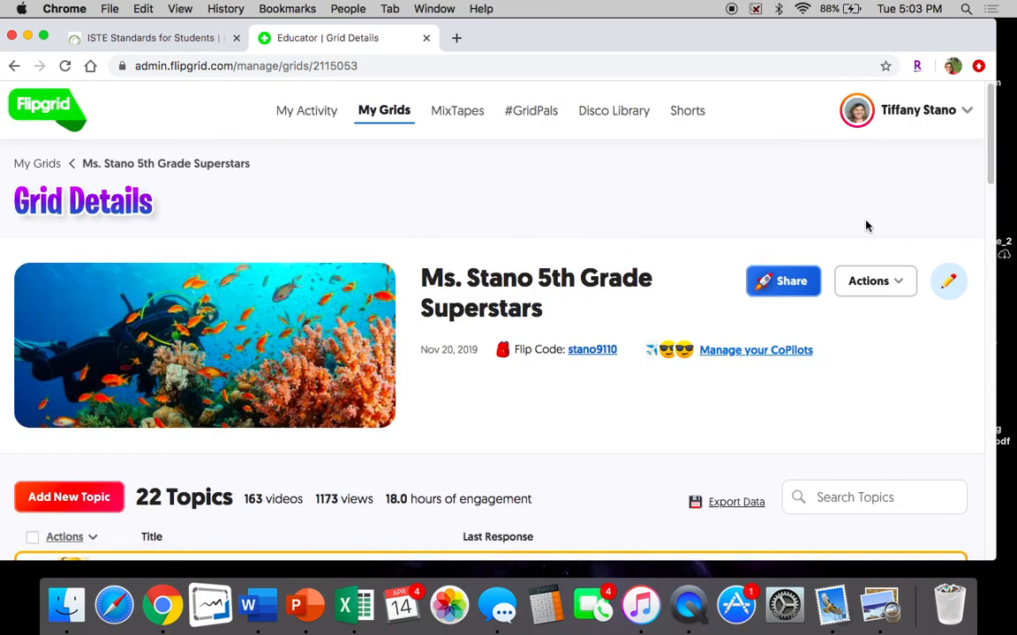
{"action": "left_click", "coordinate": [899, 285]}
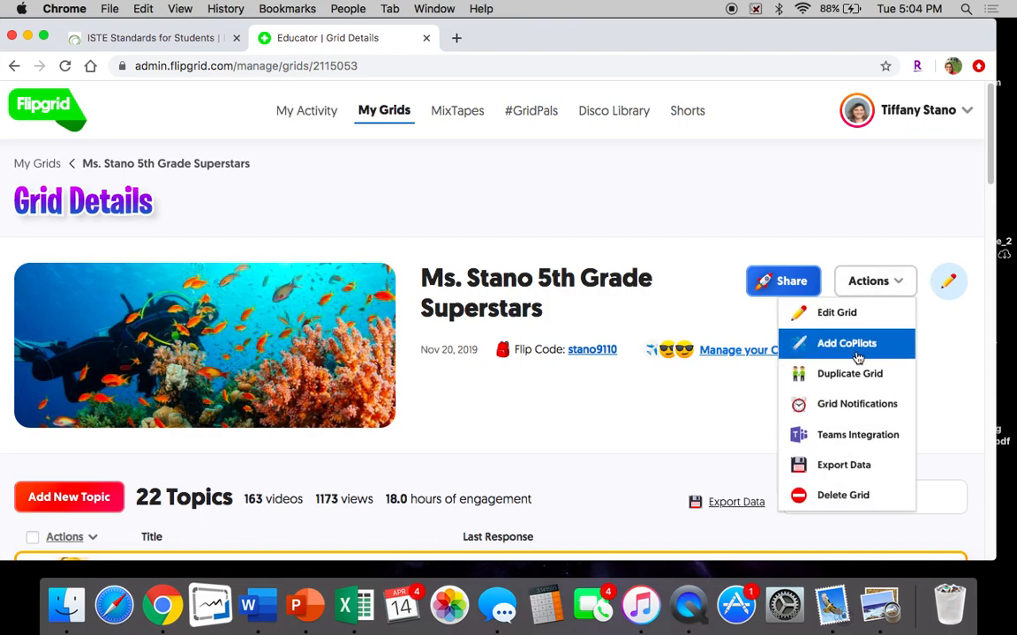
{"action": "left_click", "coordinate": [838, 313]}
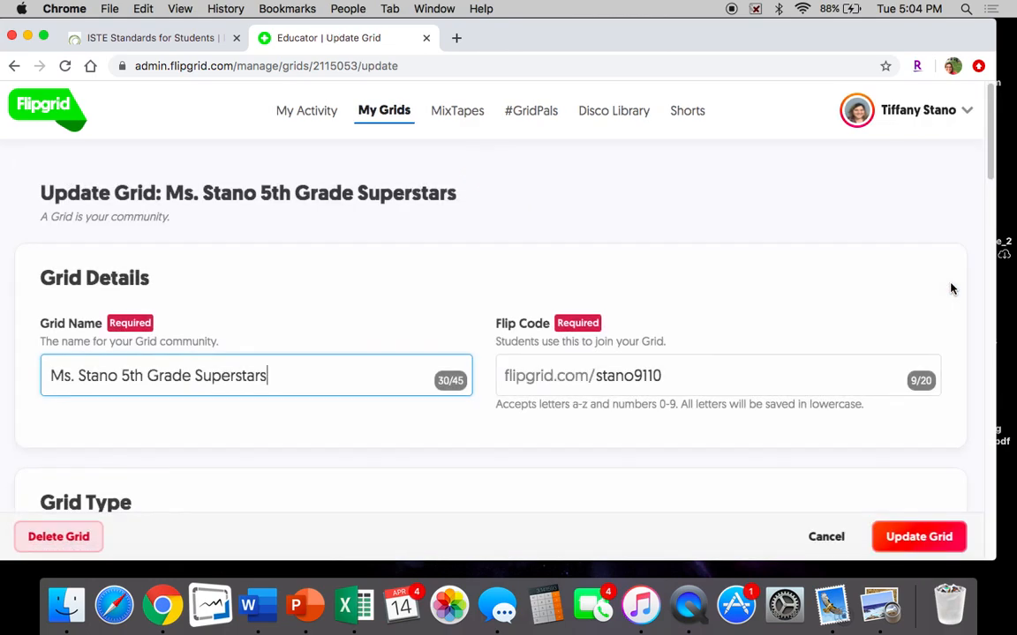
Scroll to the Student ID grid type and review the roster, highlighting a student's ID.
{"action": "scroll", "coordinate": [990, 155], "scroll_direction": "down", "scroll_amount": 4}
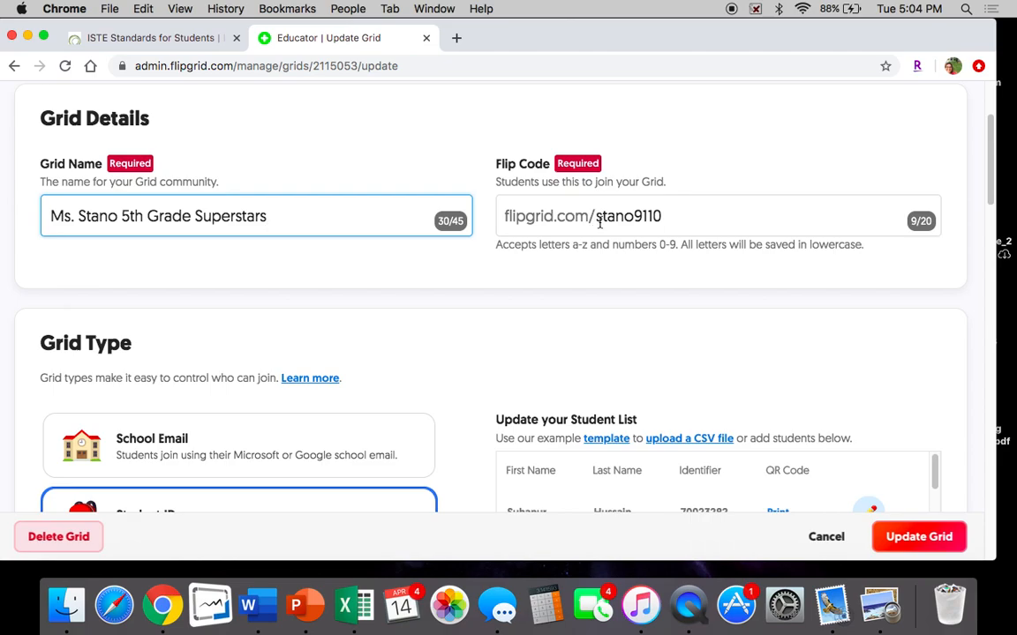
{"action": "left_click_drag", "start_coordinate": [992, 176], "coordinate": [986, 223]}
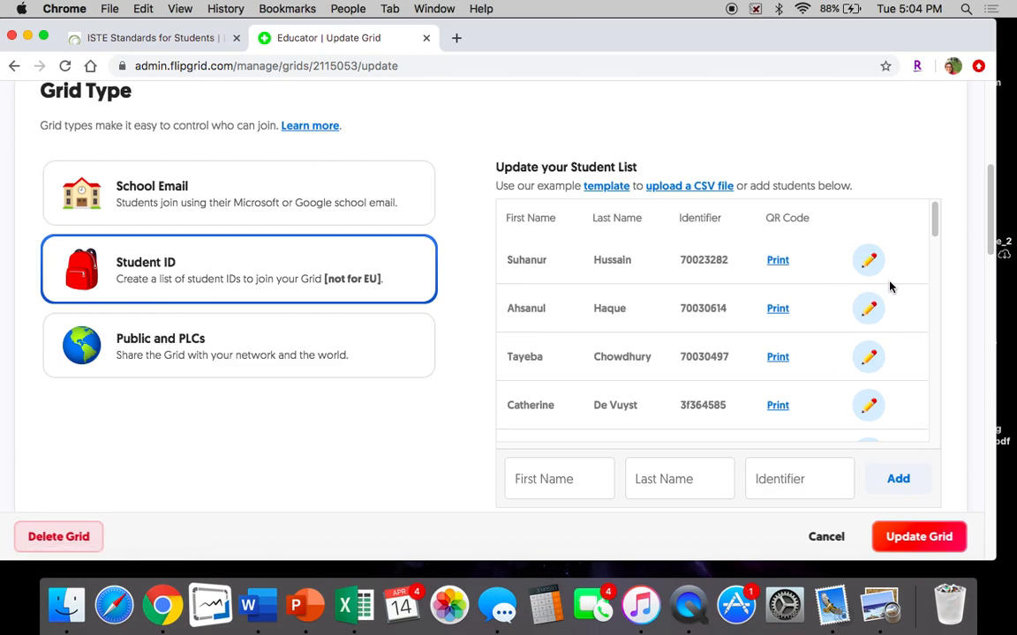
{"action": "left_click_drag", "start_coordinate": [936, 219], "coordinate": [922, 289]}
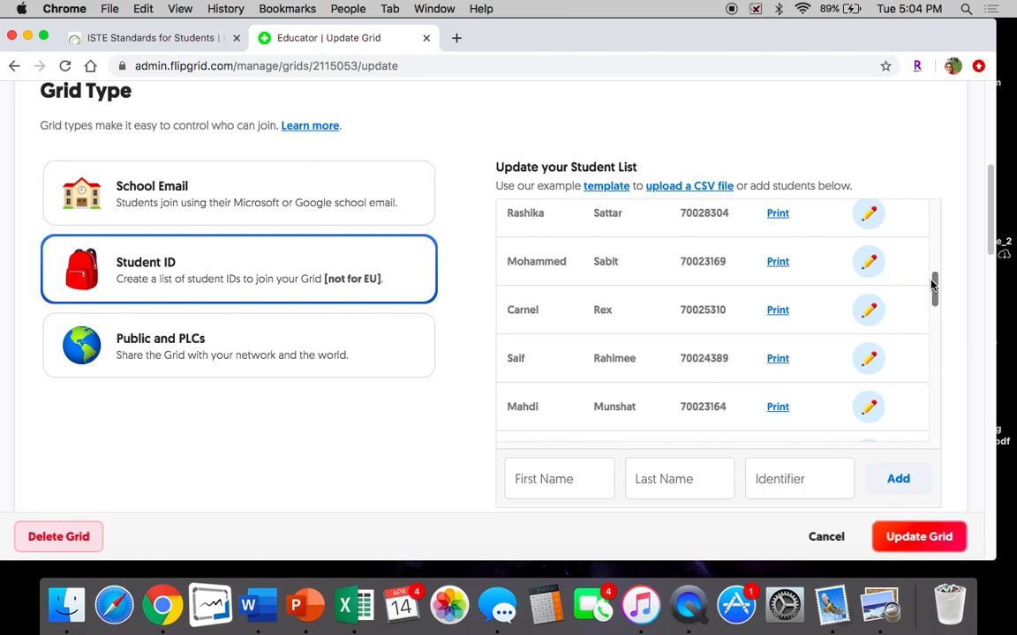
{"action": "left_click_drag", "start_coordinate": [932, 283], "coordinate": [891, 401]}
{"action": "left_click_drag", "start_coordinate": [681, 294], "coordinate": [731, 297]}
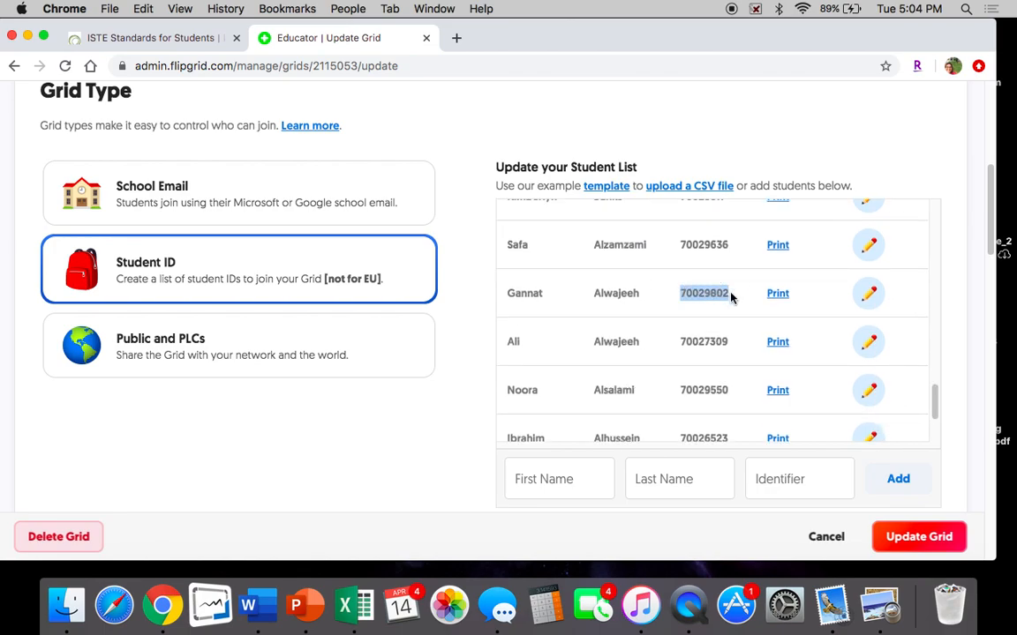
Save the grid with Update Grid and note a student's ID in a new browser tab.
{"action": "left_click", "coordinate": [902, 538]}
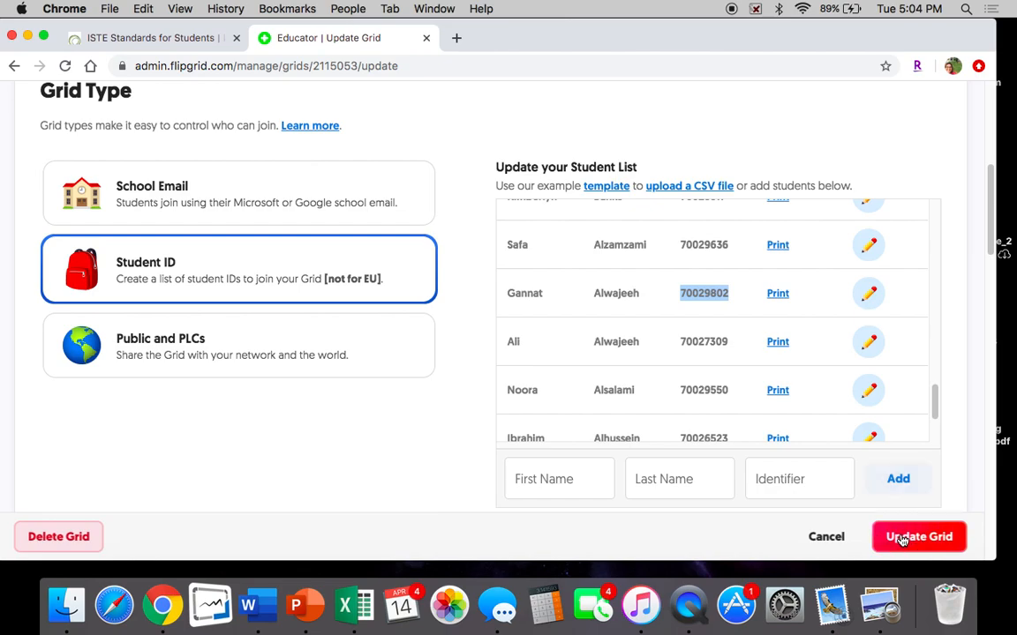
{"action": "left_click_drag", "start_coordinate": [989, 143], "coordinate": [985, 170]}
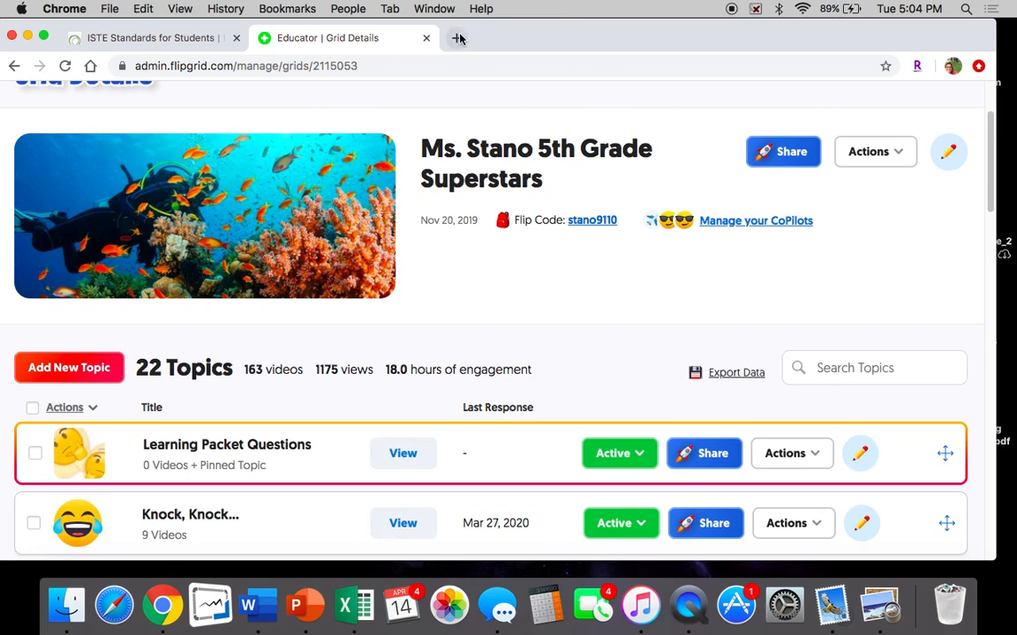
{"action": "left_click", "coordinate": [454, 37]}
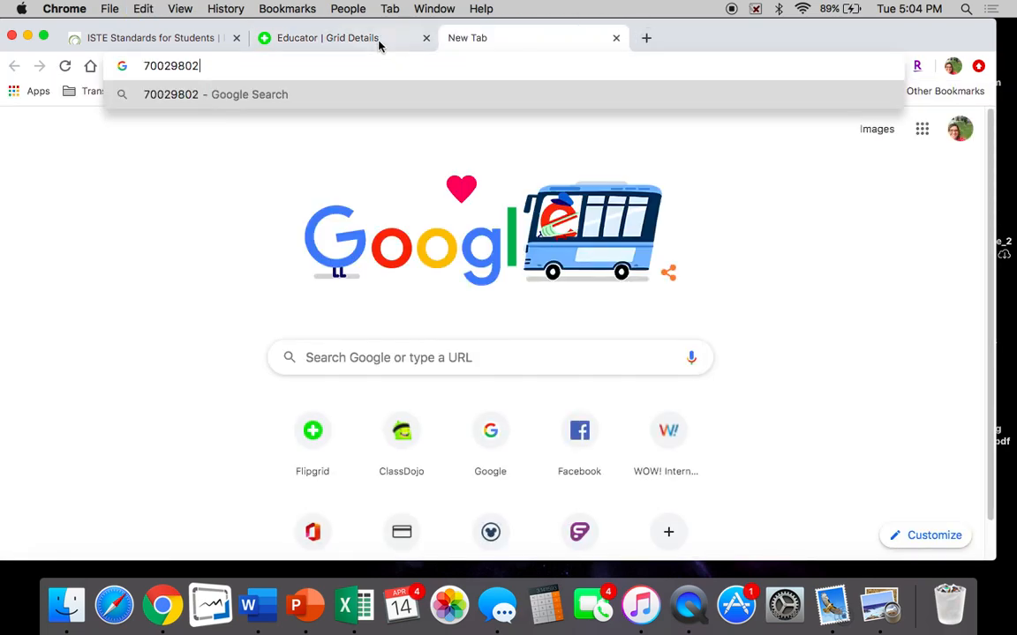
{"action": "left_click", "coordinate": [374, 32]}
{"action": "left_click_drag", "start_coordinate": [982, 140], "coordinate": [976, 198]}
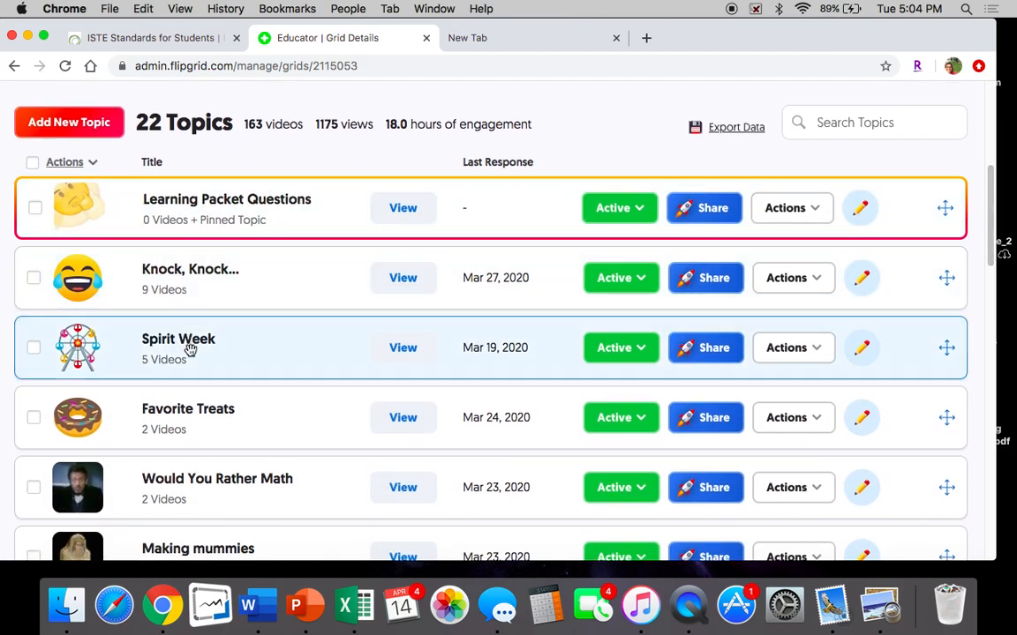
{"action": "left_click", "coordinate": [190, 346]}
{"action": "left_click", "coordinate": [790, 284]}
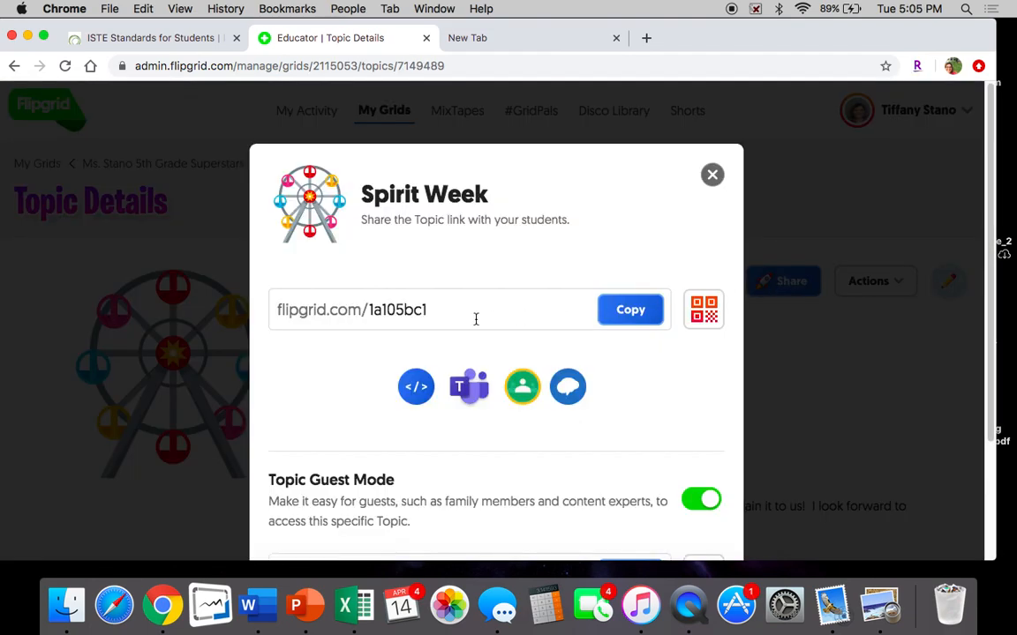
{"action": "left_click", "coordinate": [462, 319]}
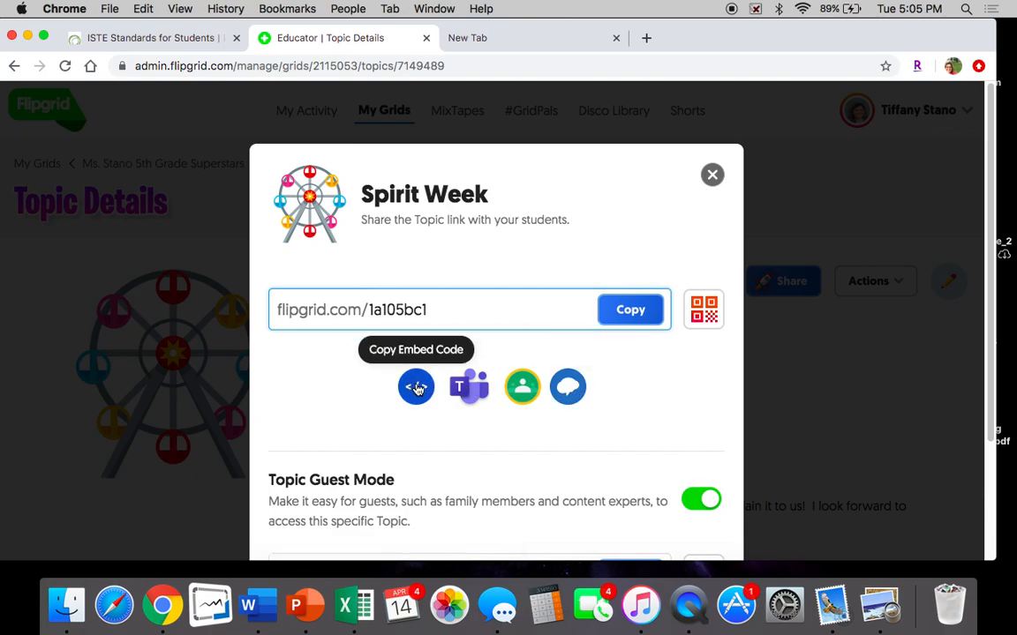
{"action": "left_click", "coordinate": [618, 309]}
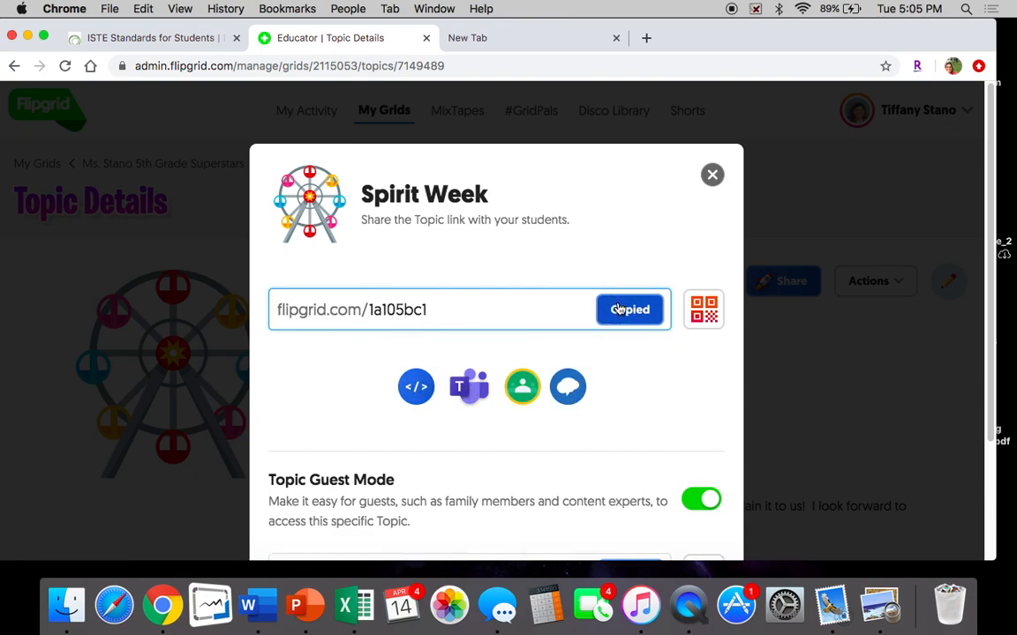
Load the copied Spirit Week topic link in a new browser tab.
{"action": "left_click", "coordinate": [646, 38]}
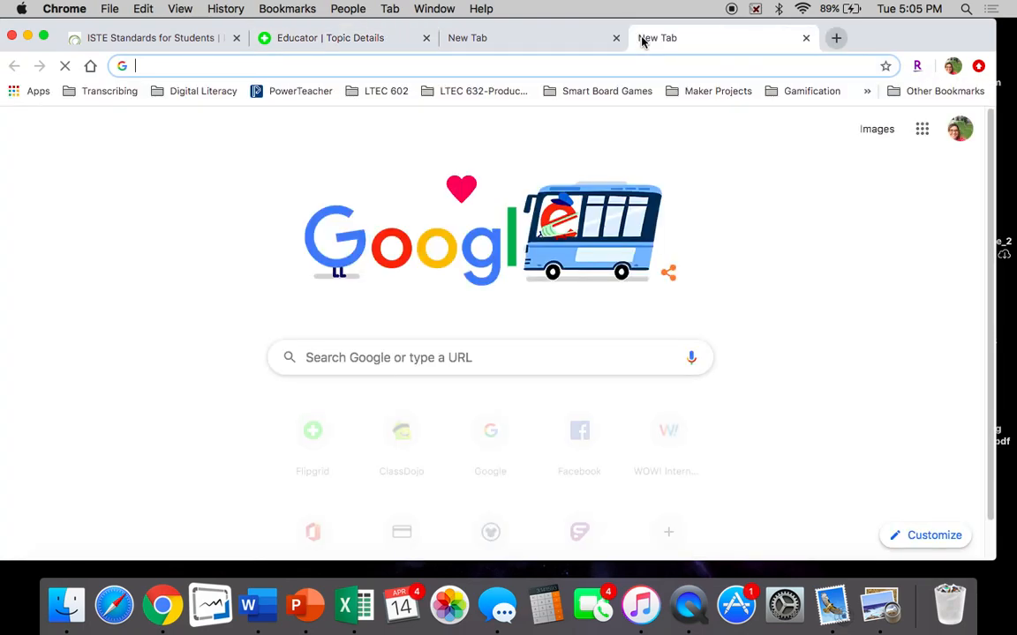
{"action": "key", "text": "super+v"}
{"action": "key", "text": "Return"}
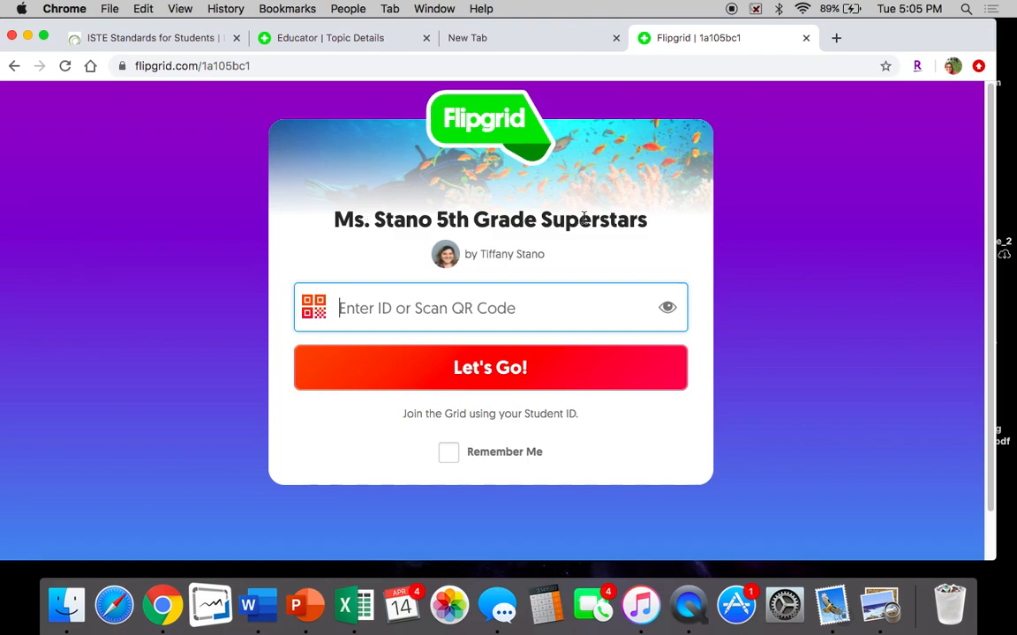
Copy the noted student ID, paste it on the join page and enter the grid.
{"action": "left_click", "coordinate": [540, 37]}
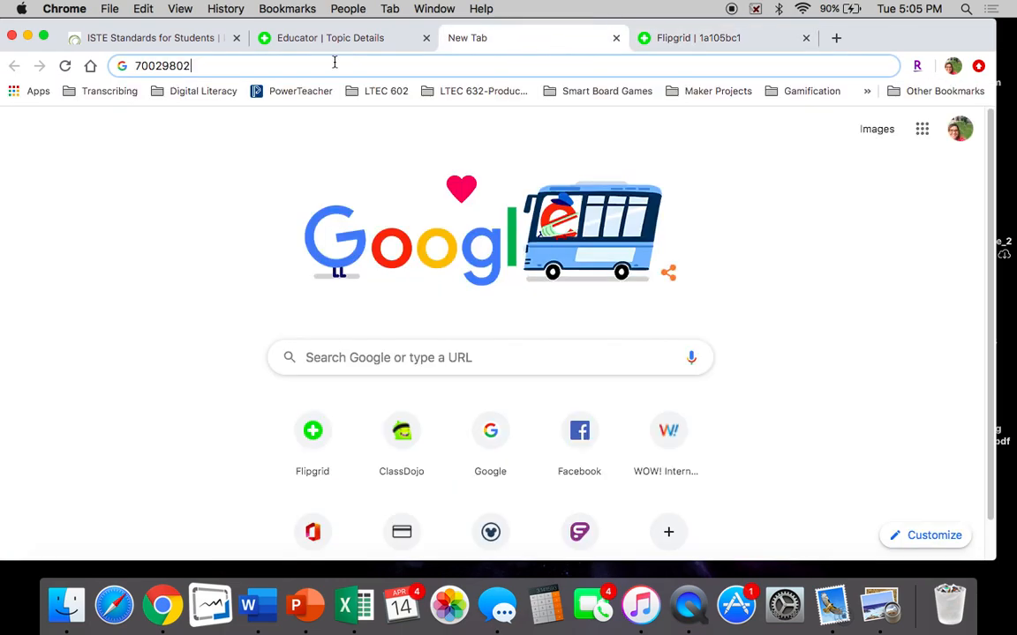
{"action": "left_click_drag", "start_coordinate": [190, 66], "coordinate": [134, 65]}
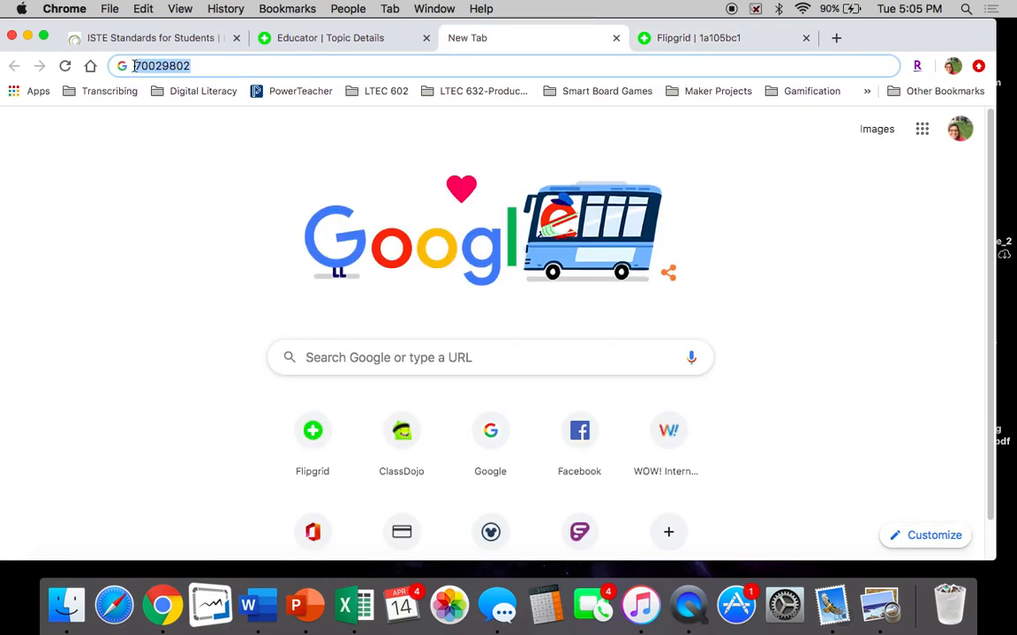
{"action": "left_click", "coordinate": [685, 34]}
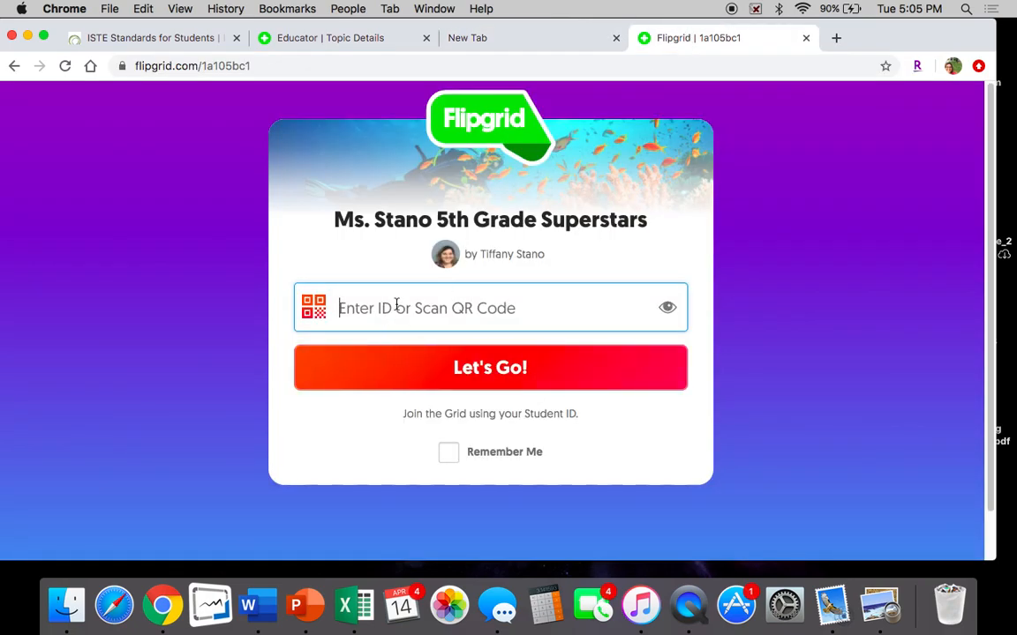
{"action": "key", "text": "super+v"}
{"action": "left_click", "coordinate": [457, 372]}
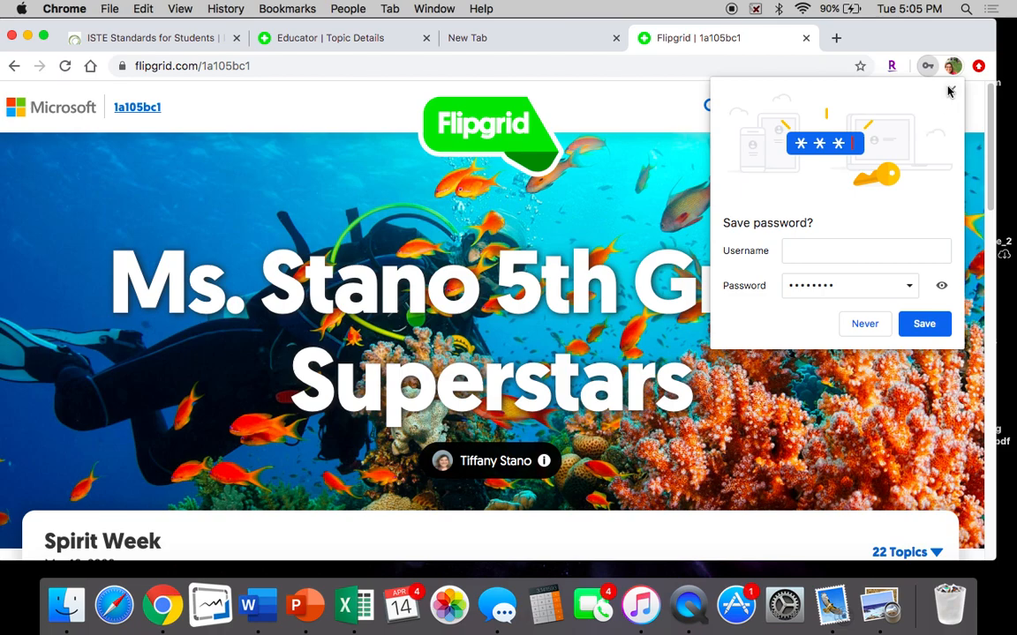
Dismiss Chrome's save-password prompt and scroll through the topic's 5 responses.
{"action": "left_click", "coordinate": [949, 92]}
{"action": "scroll", "coordinate": [986, 152], "scroll_direction": "down", "scroll_amount": 2}
{"action": "scroll", "coordinate": [986, 152], "scroll_direction": "down", "scroll_amount": 5}
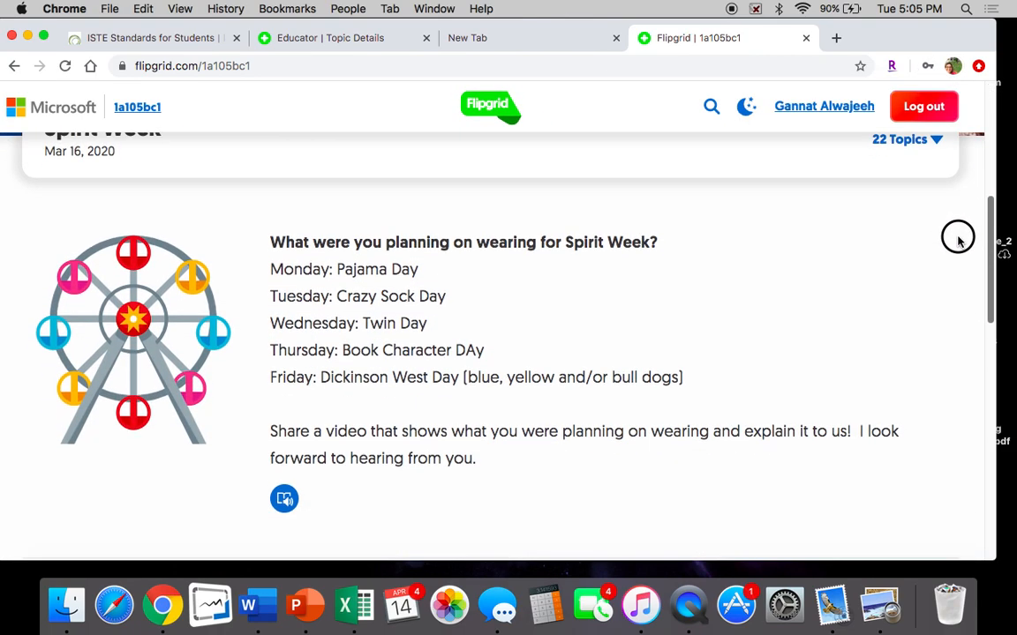
{"action": "scroll", "coordinate": [959, 241], "scroll_direction": "down", "scroll_amount": 1}
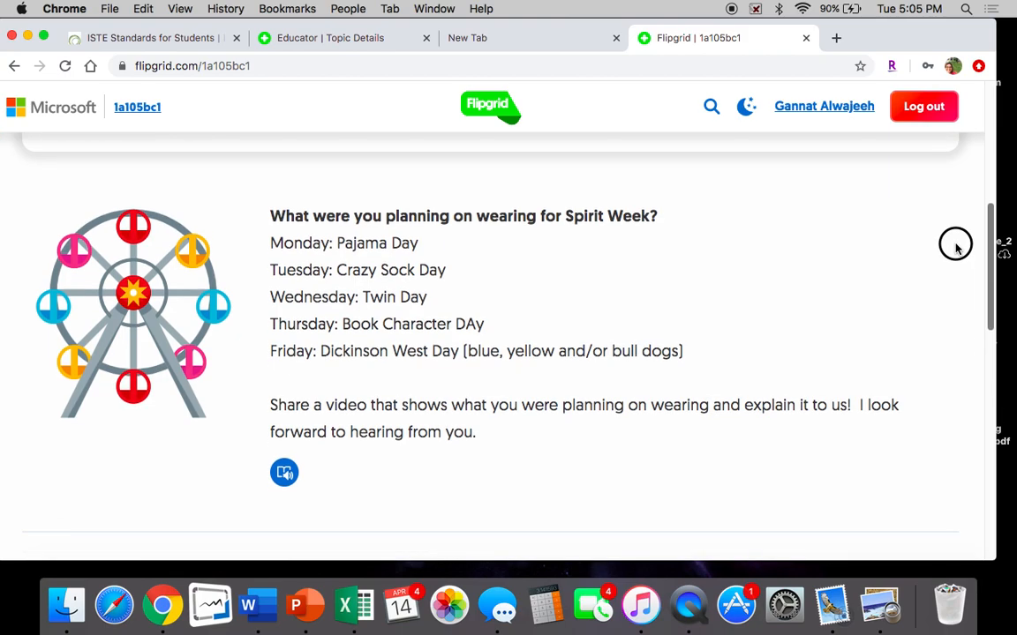
{"action": "scroll", "coordinate": [952, 255], "scroll_direction": "down", "scroll_amount": 1}
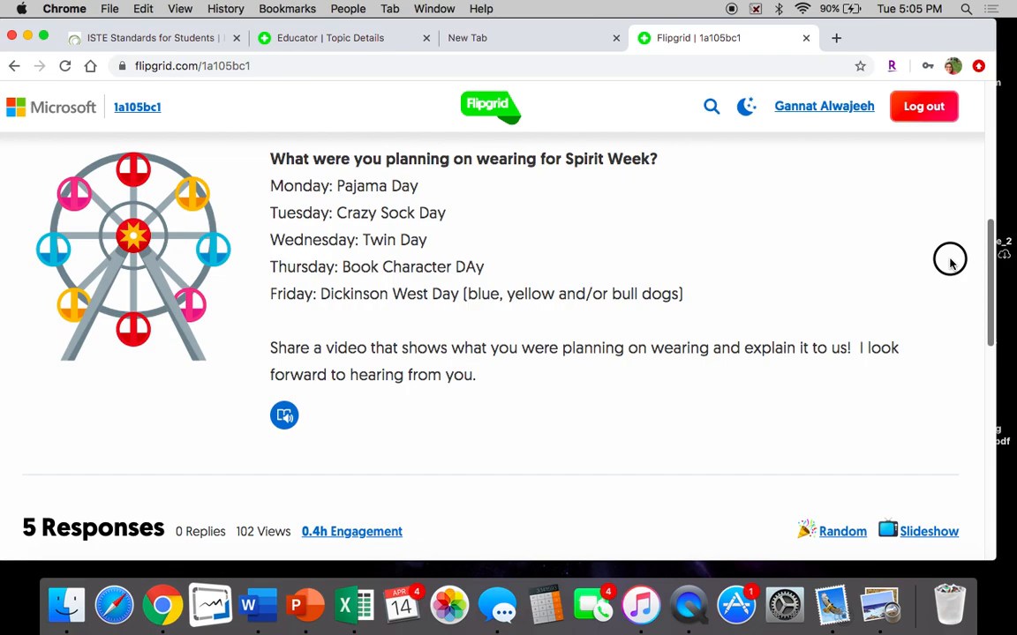
{"action": "scroll", "coordinate": [948, 263], "scroll_direction": "down", "scroll_amount": 1}
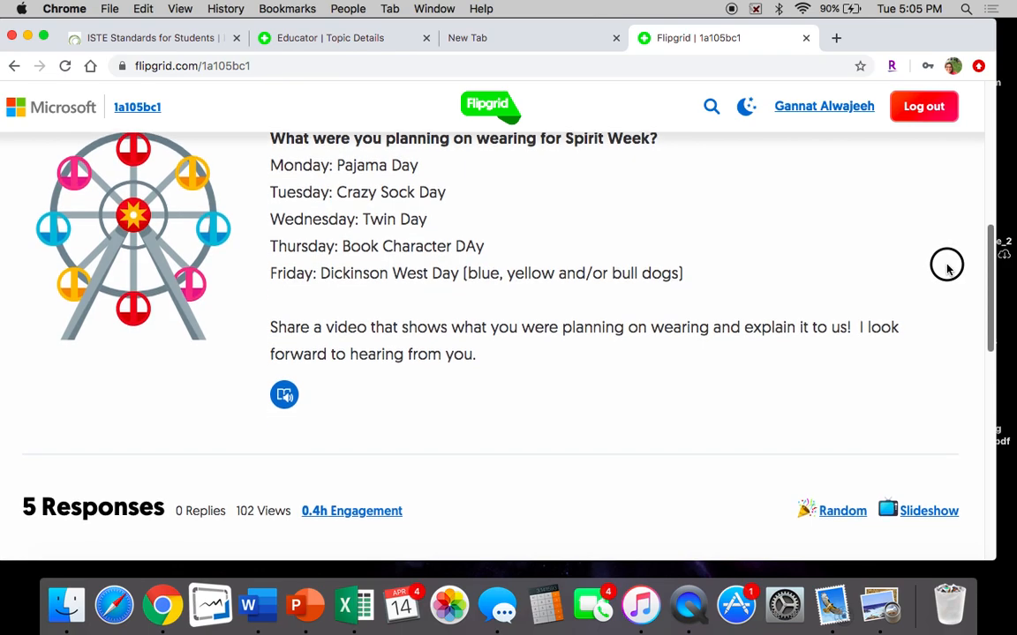
{"action": "scroll", "coordinate": [944, 268], "scroll_direction": "down", "scroll_amount": 5}
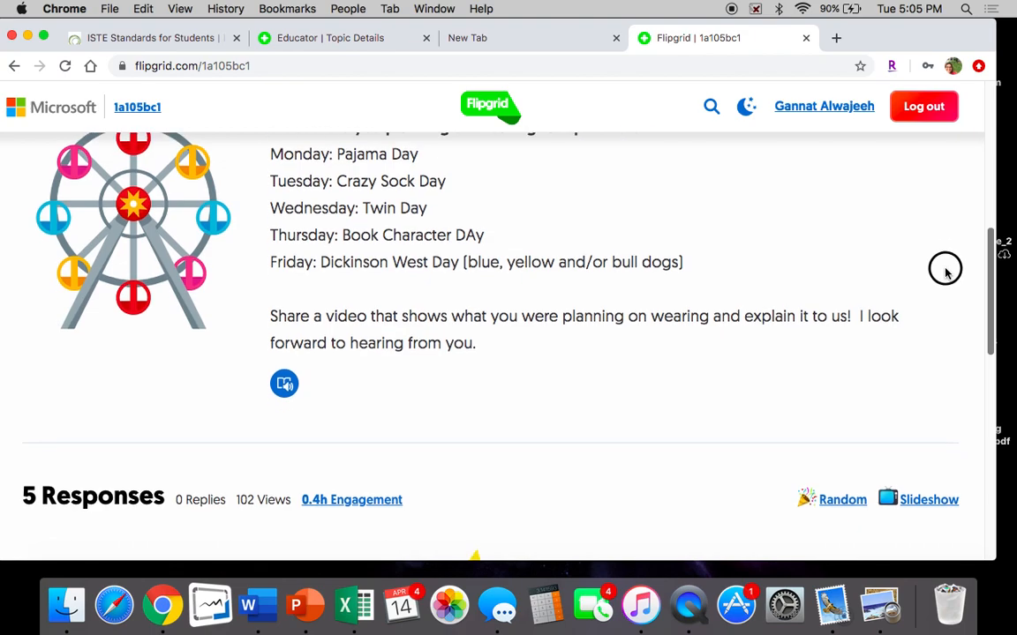
{"action": "scroll", "coordinate": [926, 319], "scroll_direction": "down", "scroll_amount": 5}
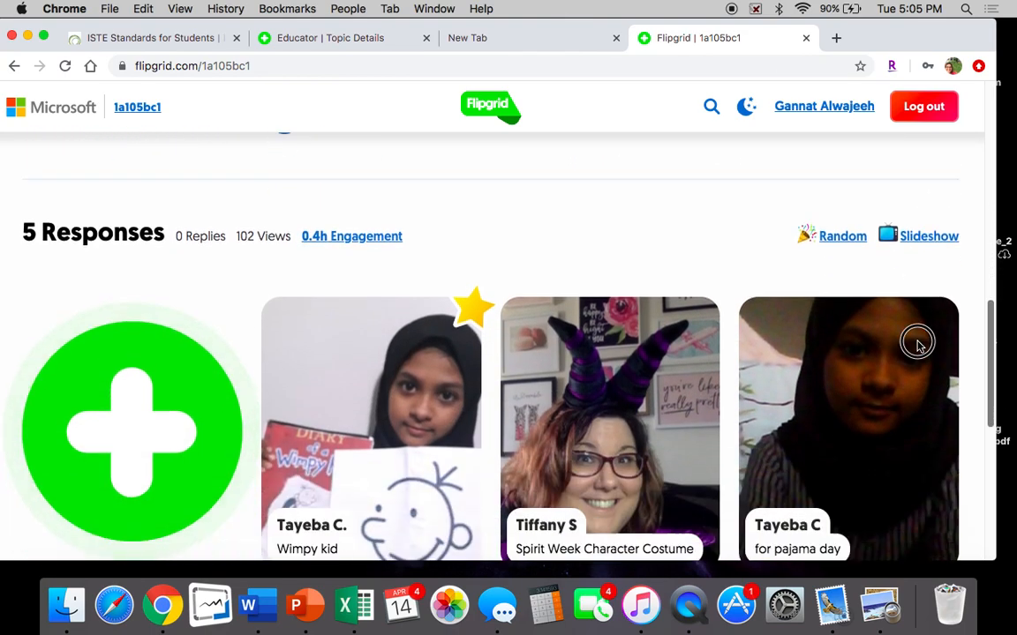
{"action": "scroll", "coordinate": [908, 374], "scroll_direction": "down", "scroll_amount": 6}
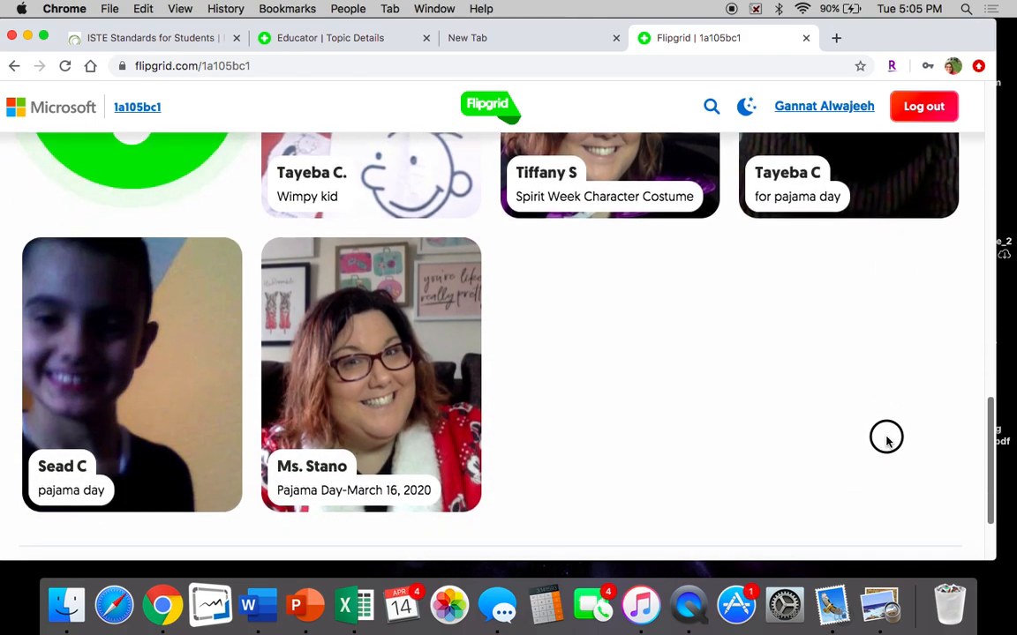
{"action": "scroll", "coordinate": [886, 434], "scroll_direction": "up", "scroll_amount": 2}
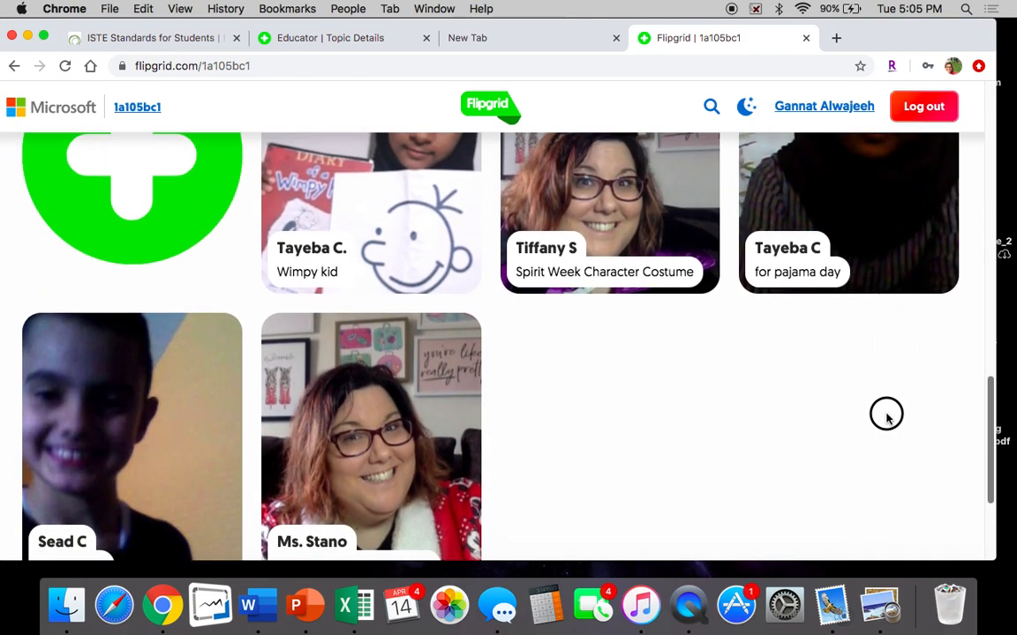
{"action": "scroll", "coordinate": [887, 414], "scroll_direction": "up", "scroll_amount": 5}
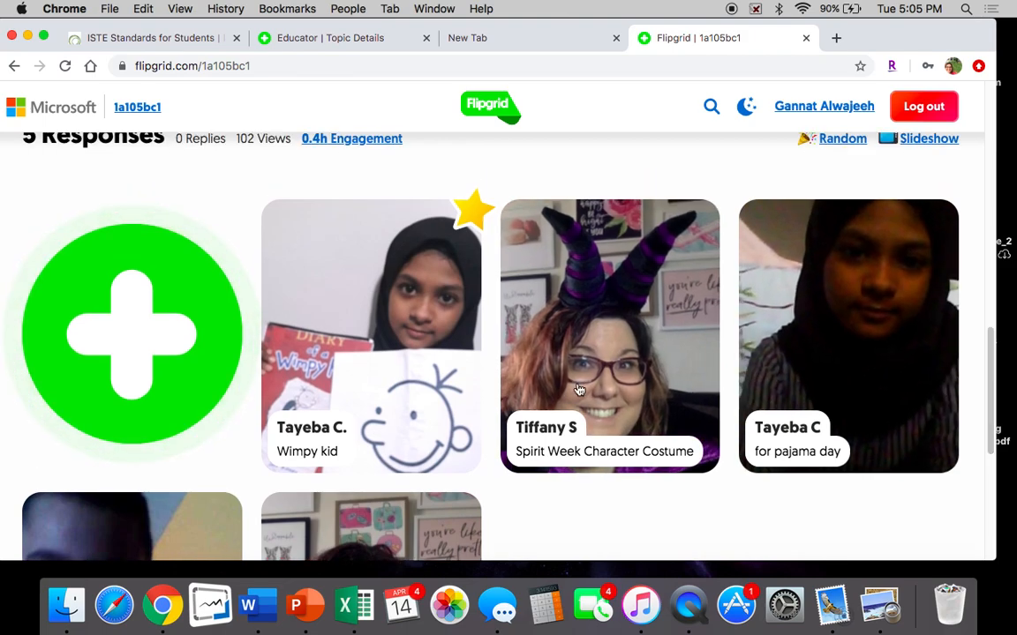
Watch the Spirit Week Character Costume and Wimpy kid response videos, closing each.
{"action": "left_click", "coordinate": [583, 384]}
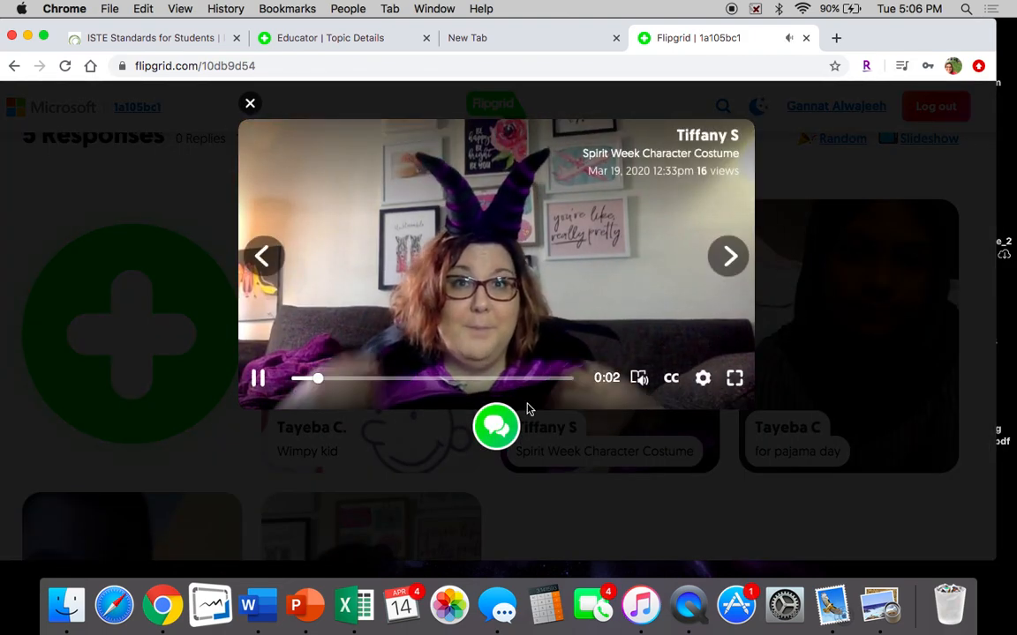
{"action": "left_click", "coordinate": [250, 105]}
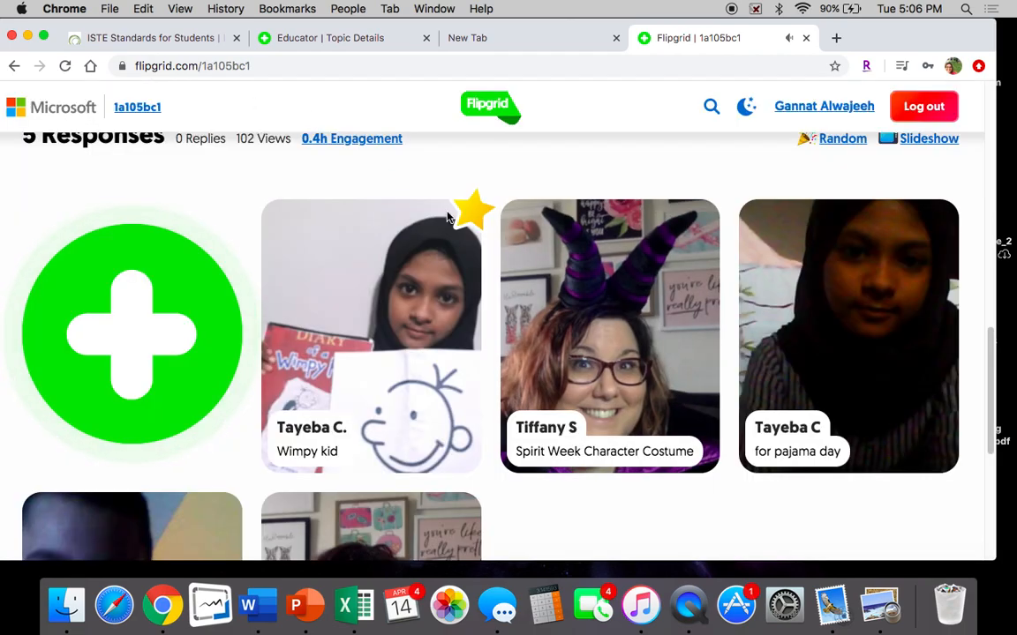
{"action": "left_click", "coordinate": [411, 293]}
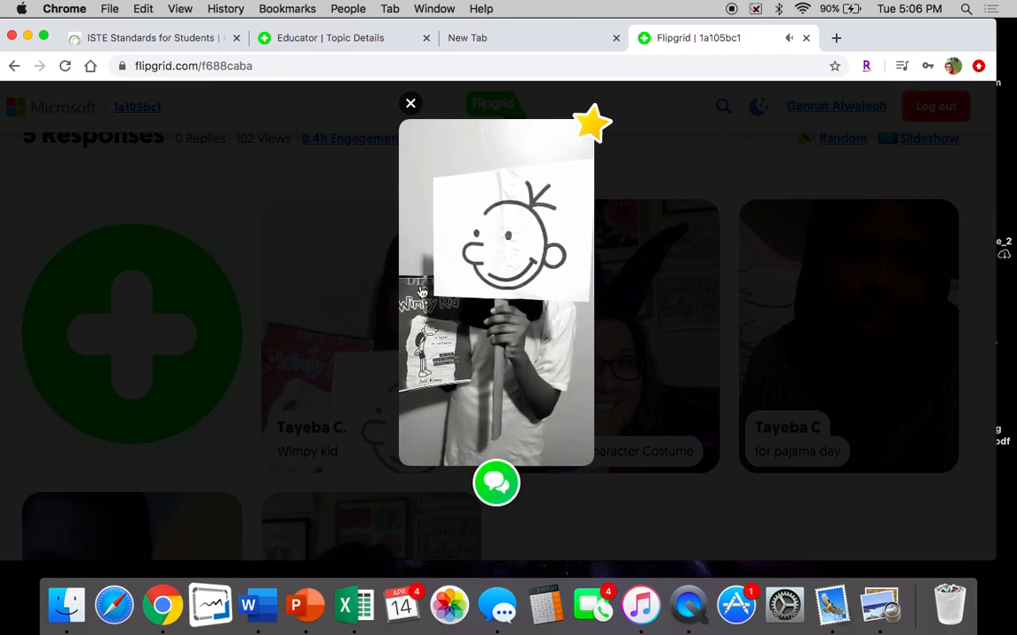
{"action": "left_click", "coordinate": [411, 105]}
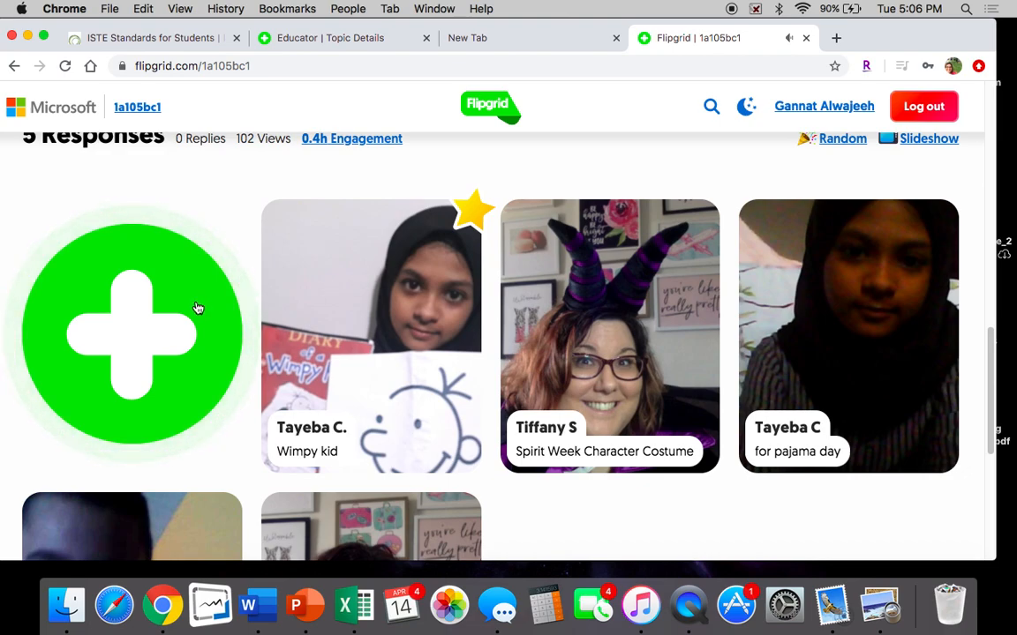
Start a new response recording, apply the pixelate filter and look over the text styles.
{"action": "left_click", "coordinate": [198, 304]}
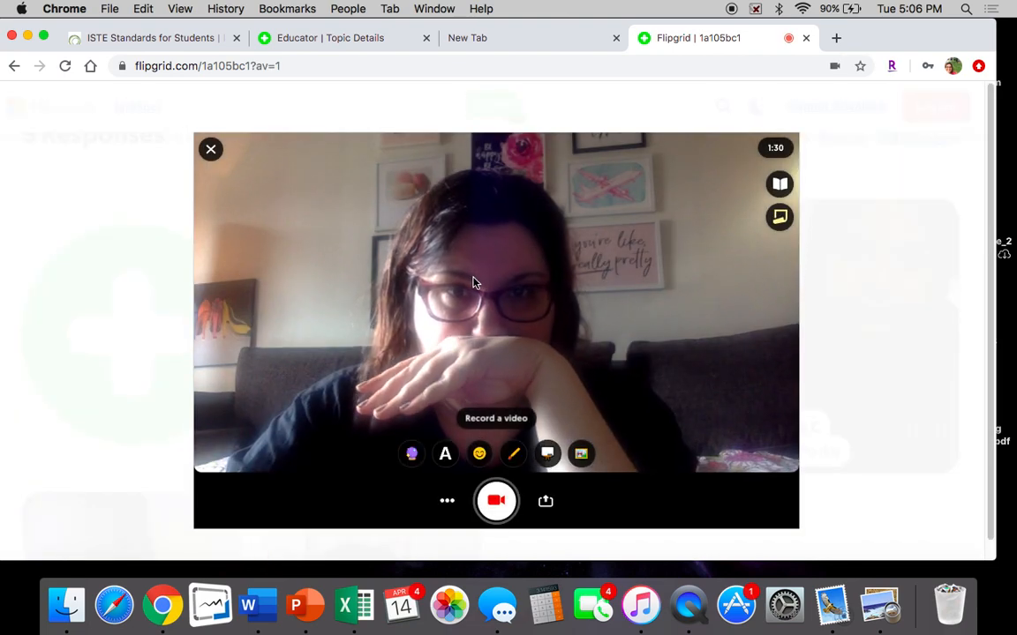
{"action": "left_click", "coordinate": [413, 458]}
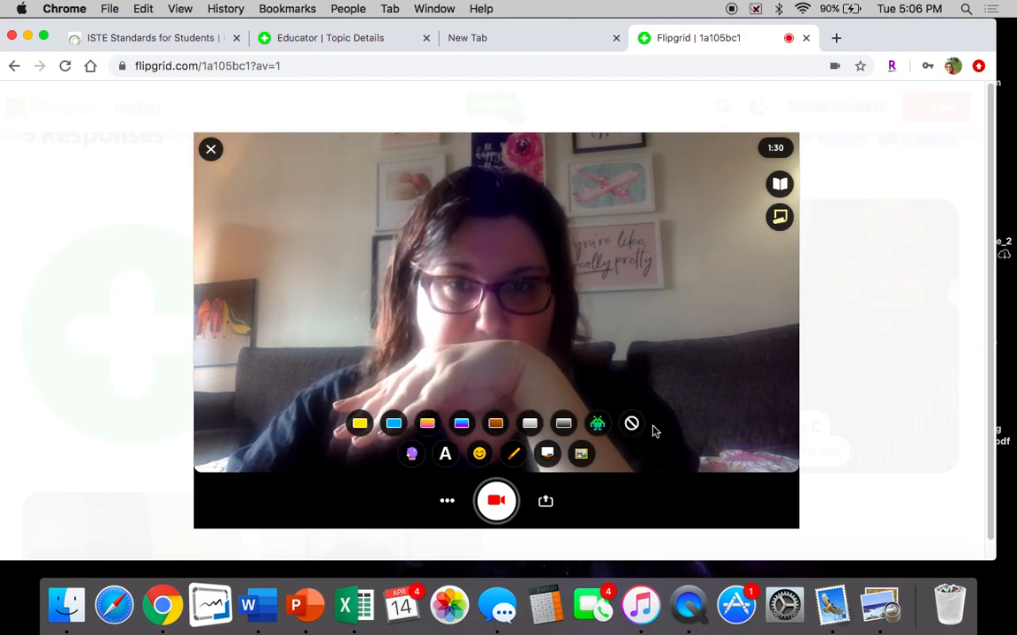
{"action": "left_click", "coordinate": [596, 425]}
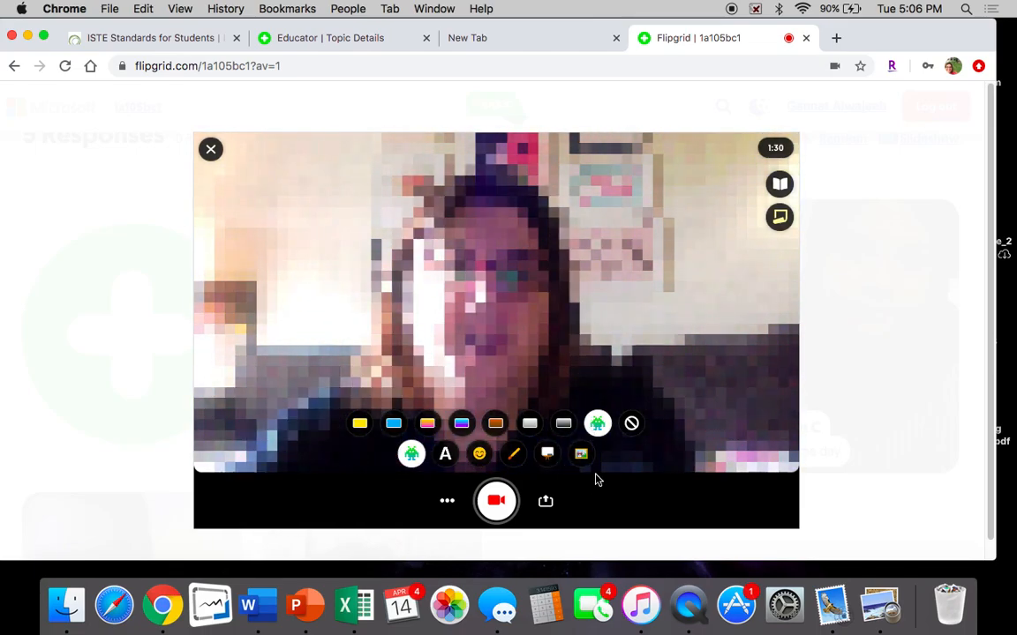
{"action": "left_click", "coordinate": [447, 455]}
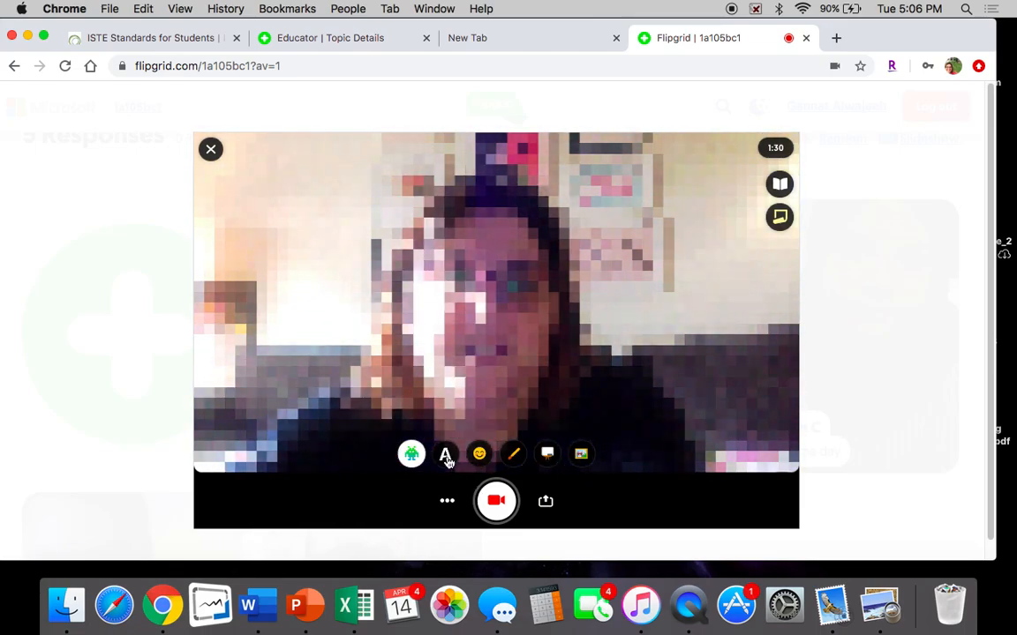
{"action": "left_click", "coordinate": [405, 423]}
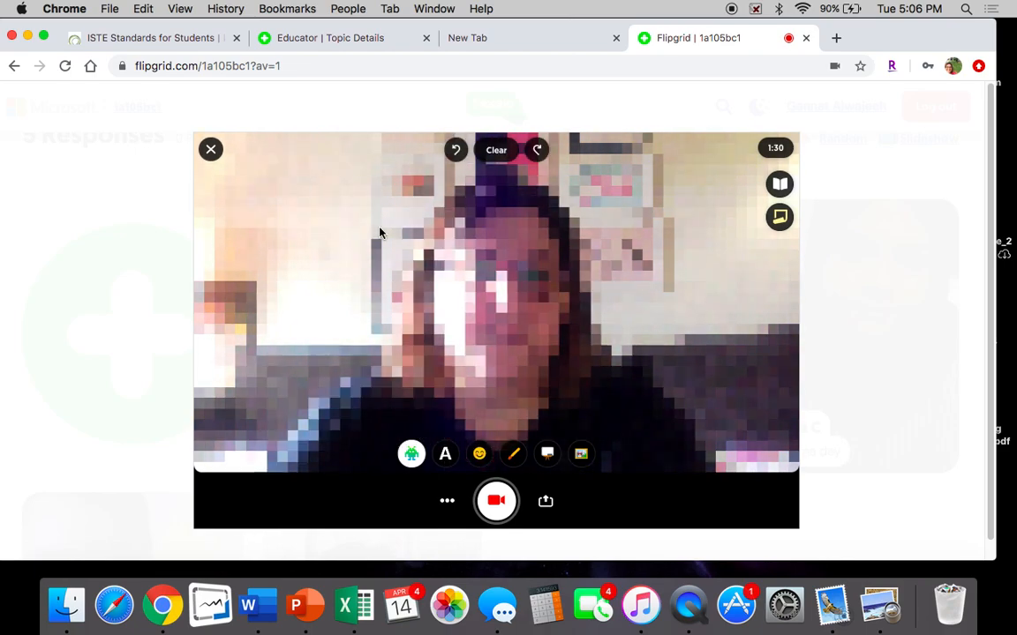
{"action": "left_click", "coordinate": [447, 455]}
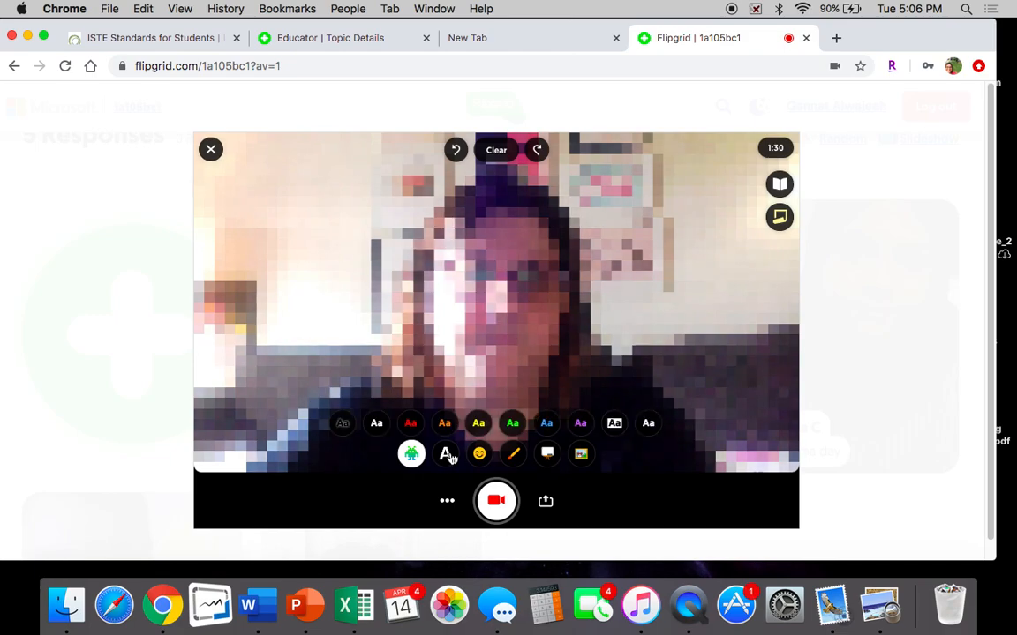
{"action": "left_click", "coordinate": [409, 423]}
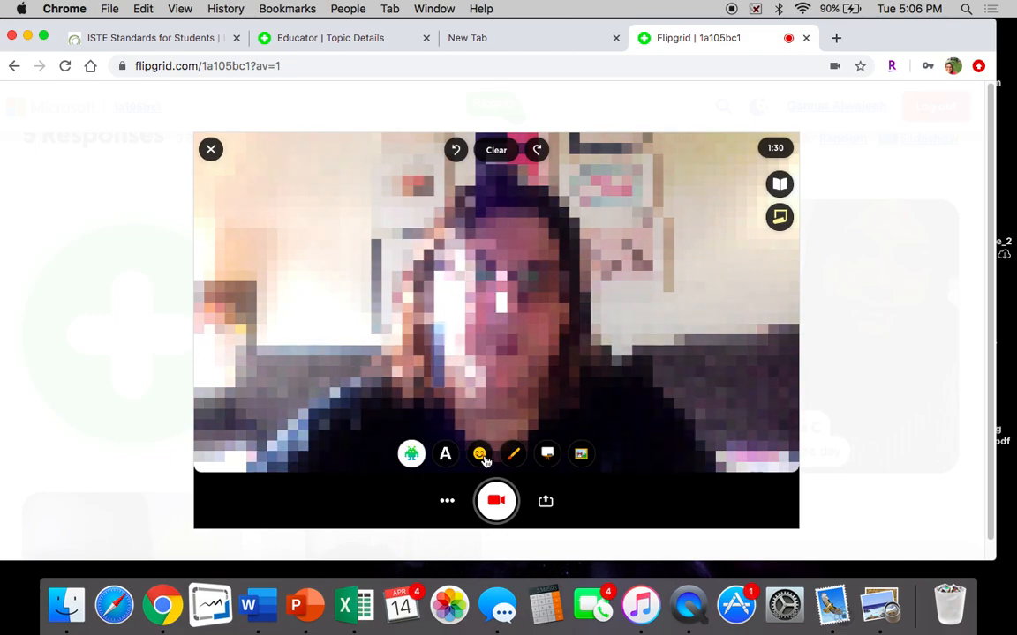
Add a clown emoji sticker and move it to the top-left corner.
{"action": "left_click", "coordinate": [481, 455]}
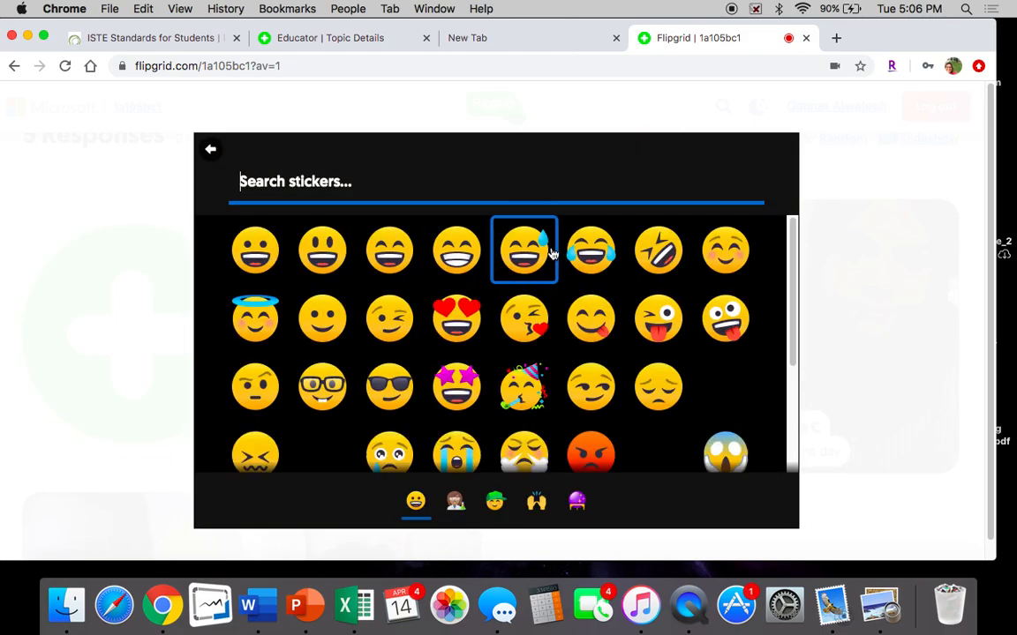
{"action": "left_click_drag", "start_coordinate": [791, 280], "coordinate": [760, 409]}
{"action": "scroll", "coordinate": [510, 415], "scroll_direction": "down", "scroll_amount": 2}
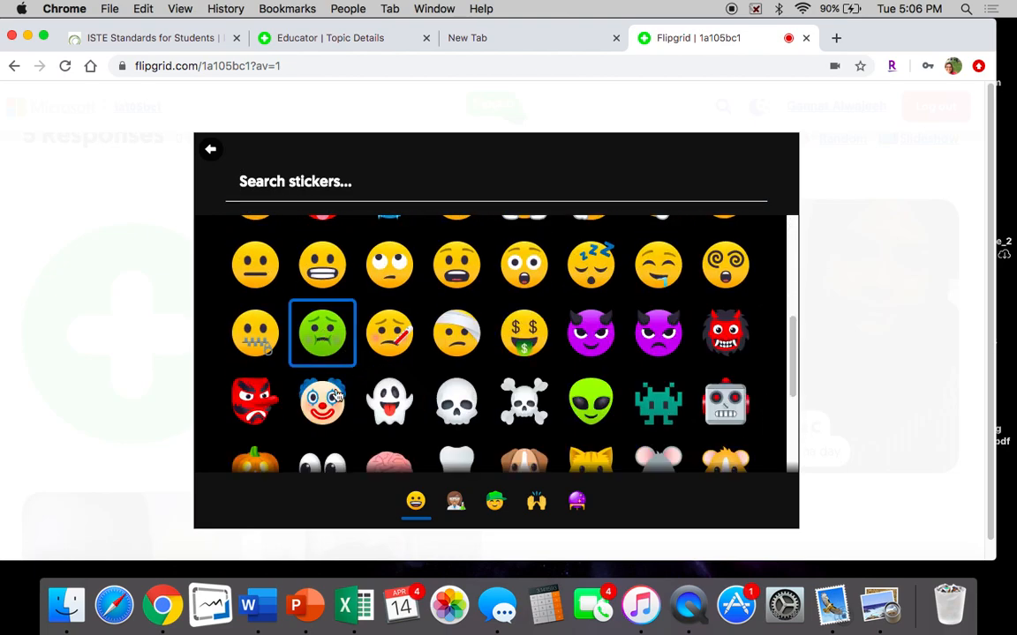
{"action": "left_click", "coordinate": [325, 404]}
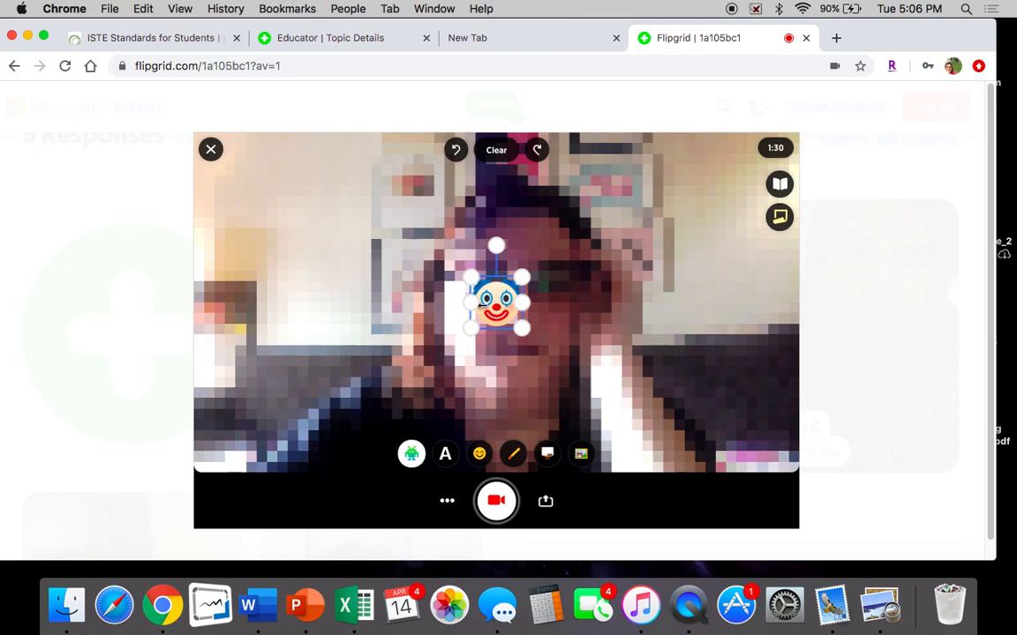
{"action": "left_click_drag", "start_coordinate": [280, 209], "coordinate": [287, 201]}
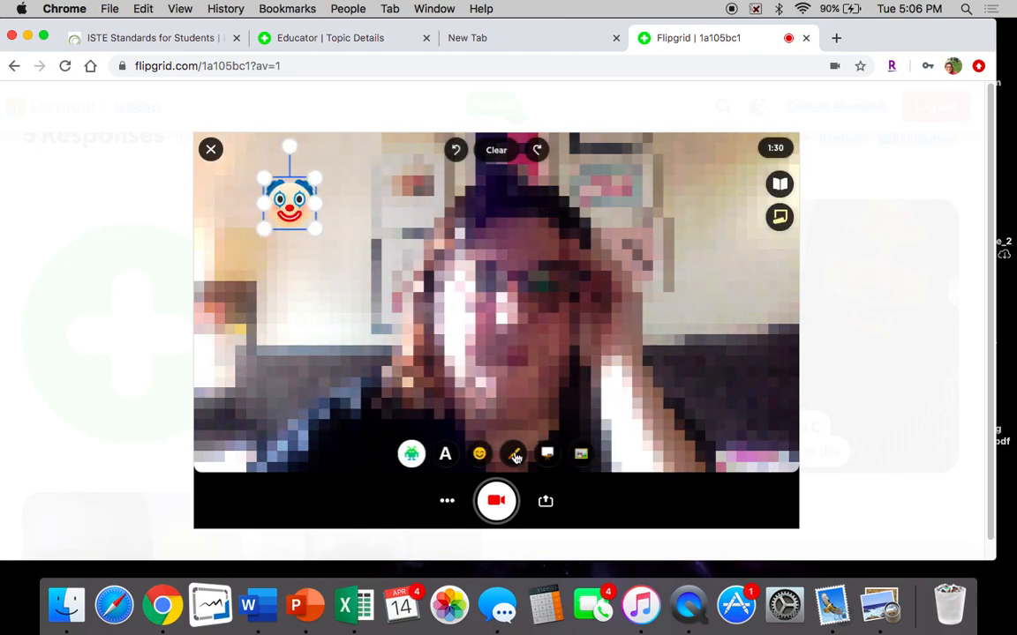
Draw a magenta heart freehand on the left side of the preview.
{"action": "left_click", "coordinate": [520, 456]}
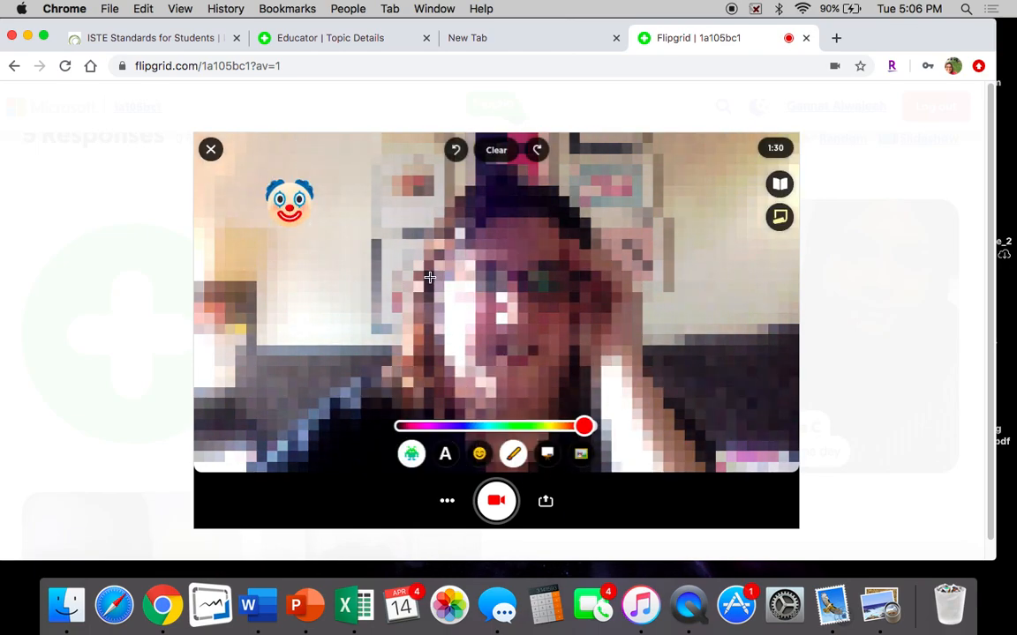
{"action": "mouse_move", "coordinate": [302, 333]}
{"action": "left_mouse_down"}
{"action": "mouse_move", "coordinate": [241, 295]}
{"action": "mouse_move", "coordinate": [337, 377]}
{"action": "left_mouse_up"}
{"action": "mouse_move", "coordinate": [303, 333]}
{"action": "left_mouse_down"}
{"action": "mouse_move", "coordinate": [340, 299]}
{"action": "mouse_move", "coordinate": [335, 370]}
{"action": "left_mouse_up"}
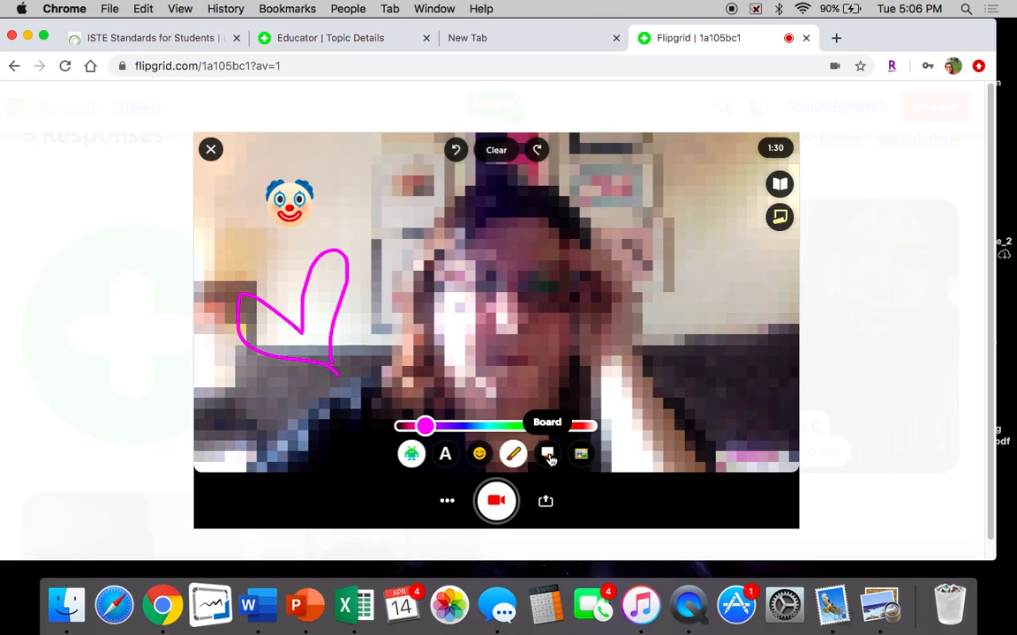
Check the whiteboard options, then open and close the custom Photo Sticker upload.
{"action": "left_click", "coordinate": [550, 459]}
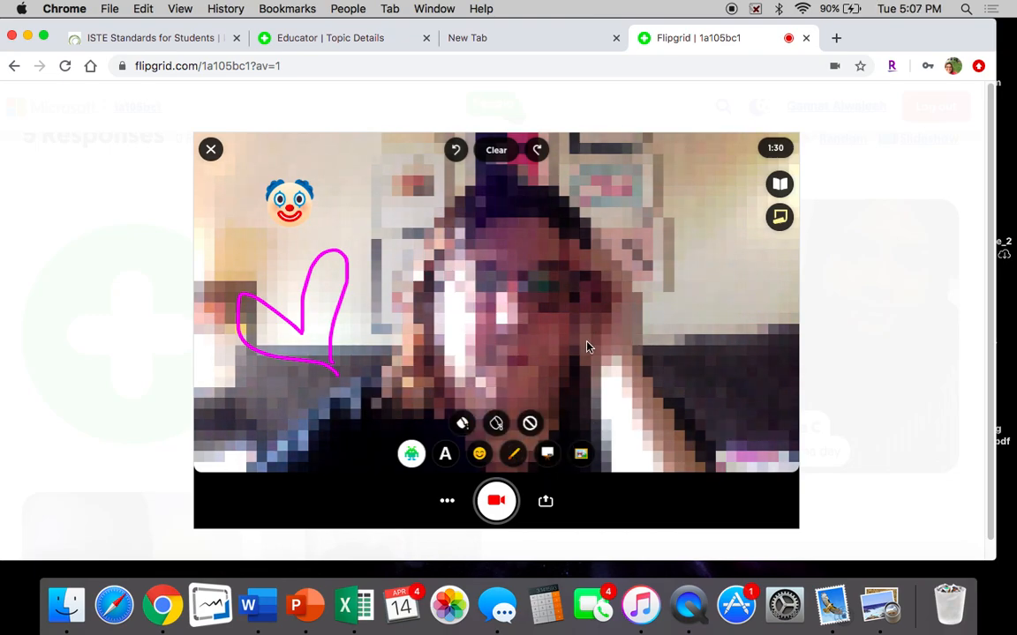
{"action": "left_click", "coordinate": [582, 455]}
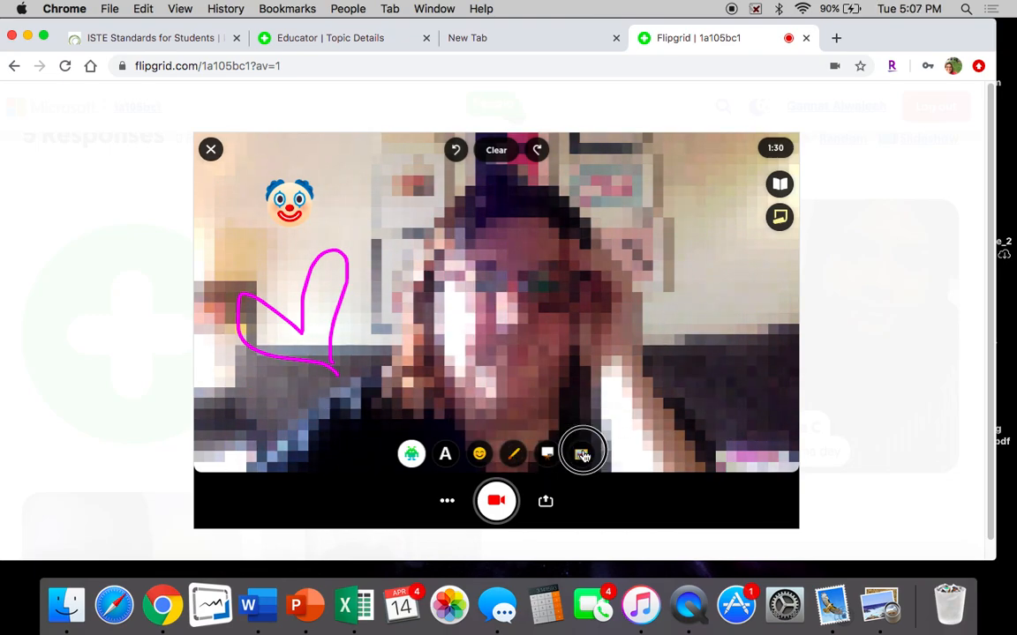
{"action": "left_click", "coordinate": [215, 154]}
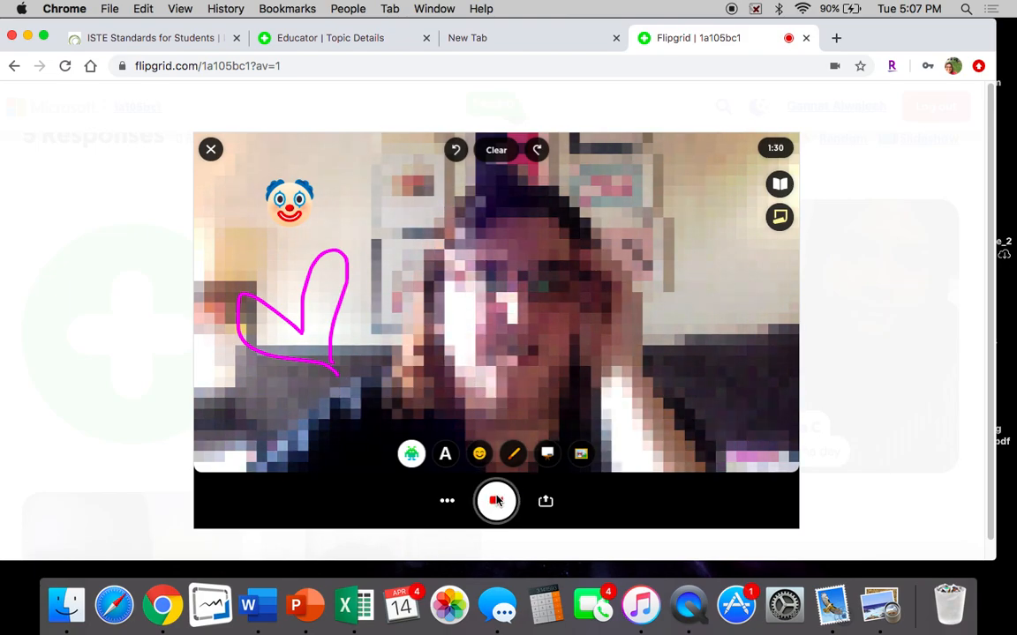
Record a response clip with the clown and heart decorations, pausing and resuming once, then open its playback review.
{"action": "left_click", "coordinate": [496, 501]}
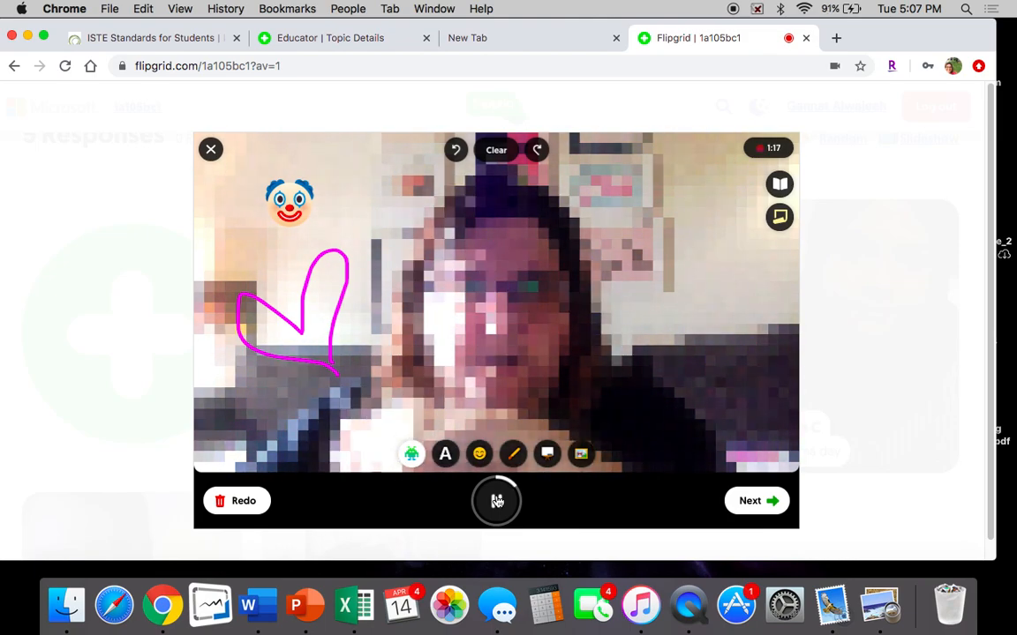
{"action": "left_click", "coordinate": [498, 501]}
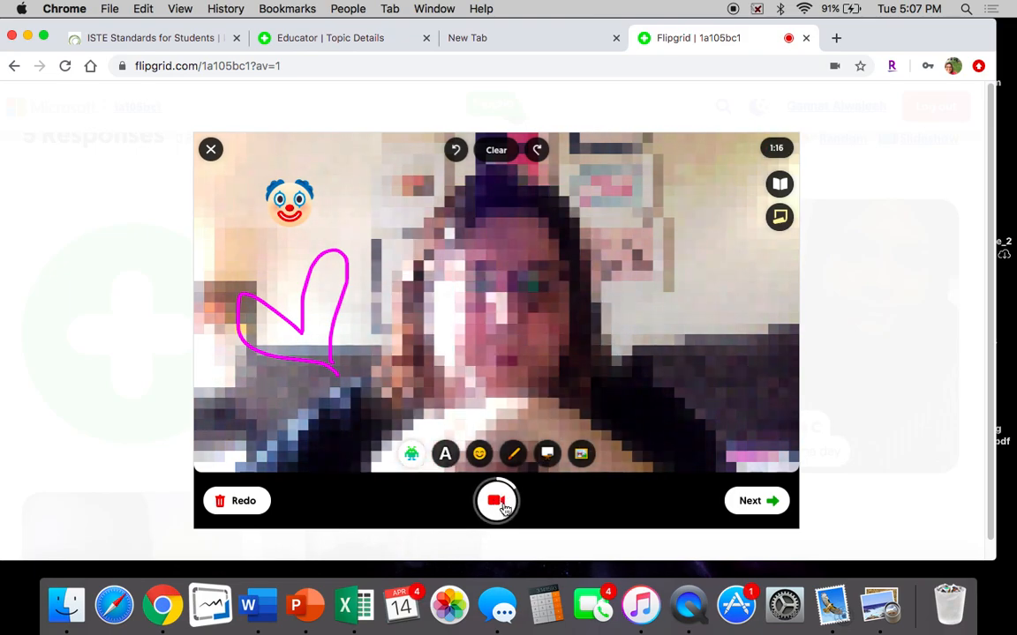
{"action": "left_click", "coordinate": [498, 503]}
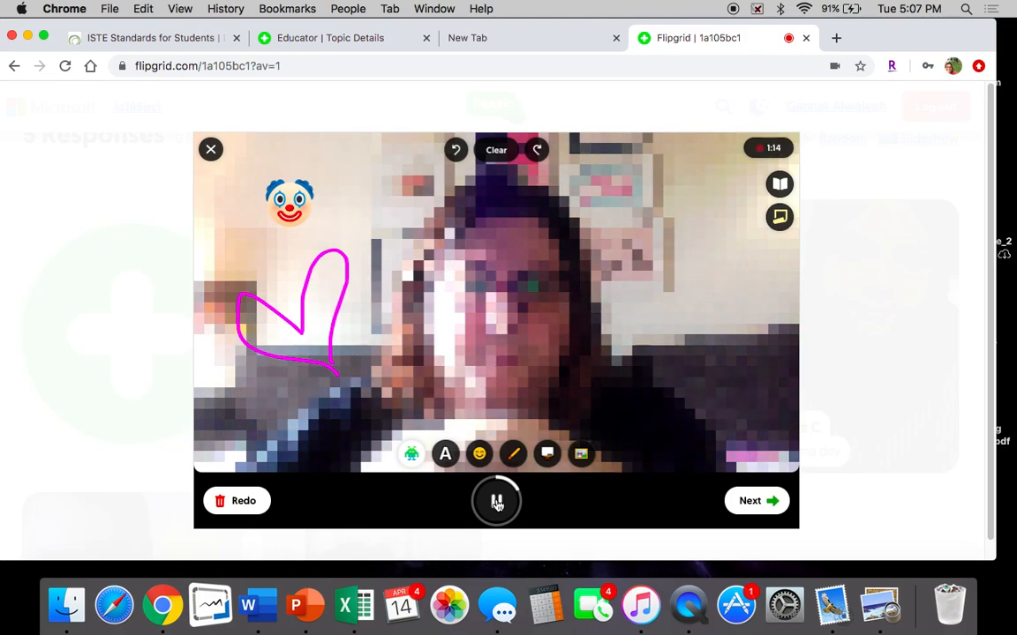
{"action": "left_click", "coordinate": [498, 503]}
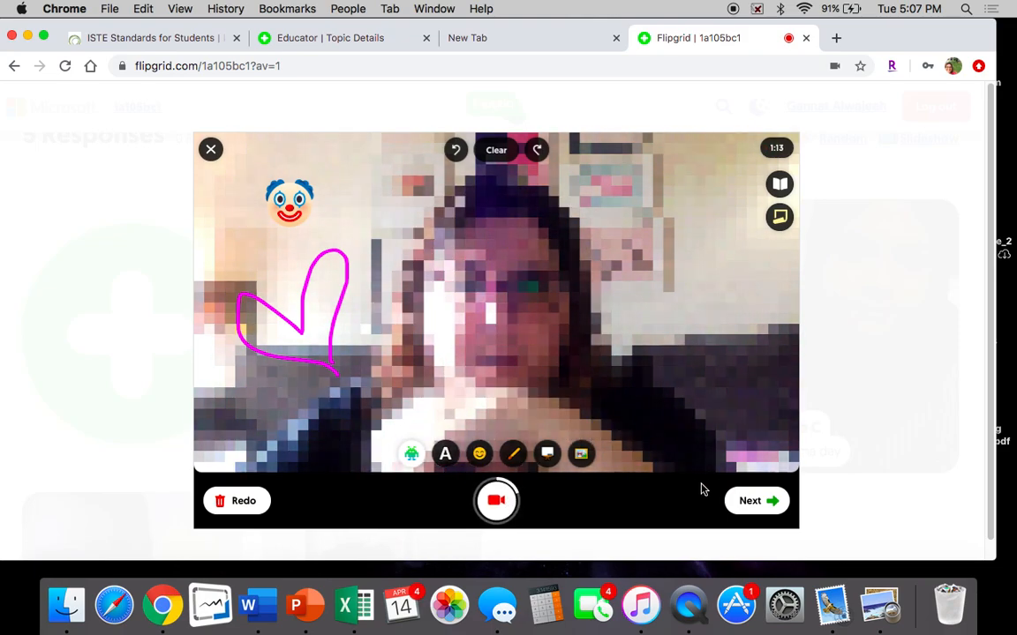
{"action": "left_click", "coordinate": [750, 499]}
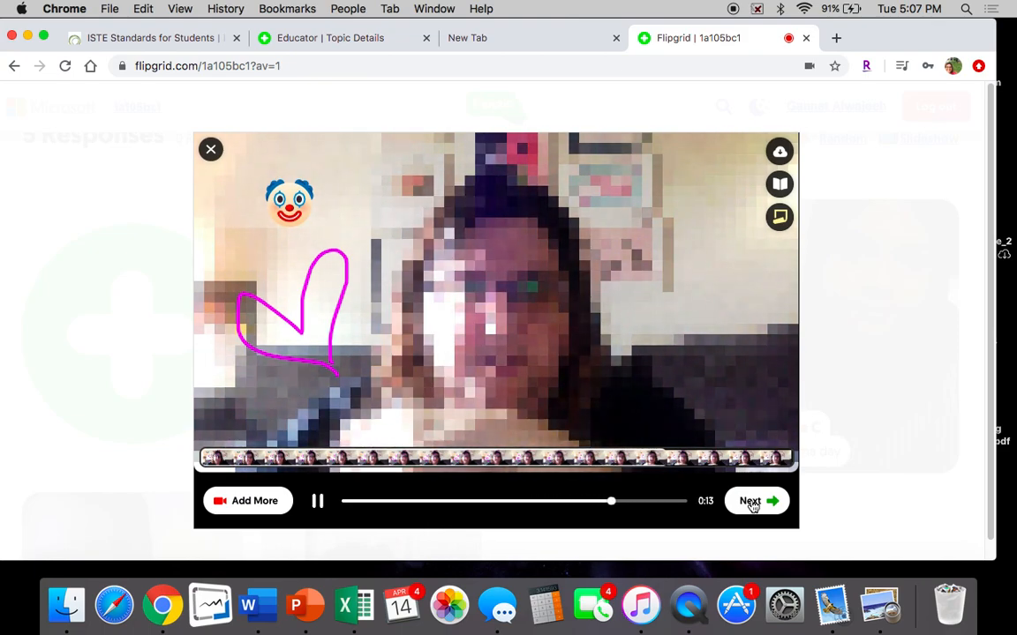
Take the cover selfie with a party-face emoji sticker enlarged to cover most of it.
{"action": "left_click", "coordinate": [750, 502]}
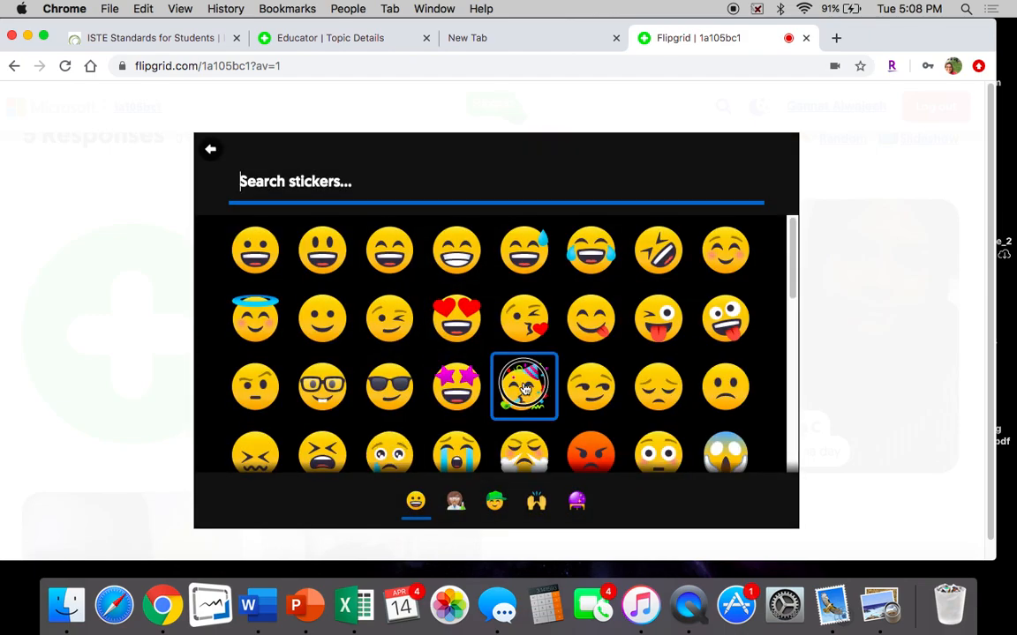
{"action": "left_click", "coordinate": [522, 386]}
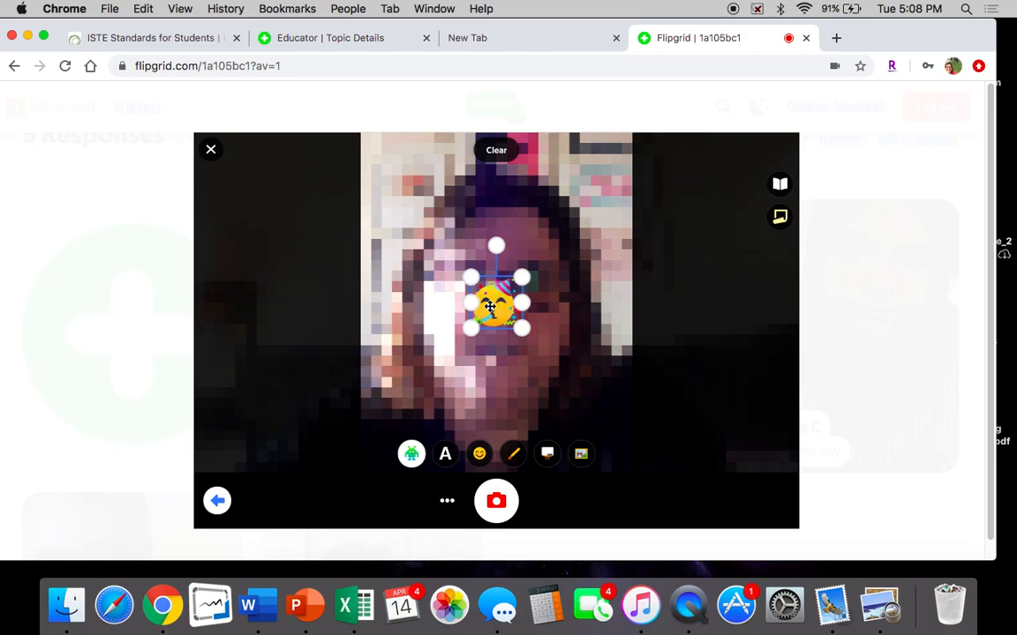
{"action": "left_click_drag", "start_coordinate": [473, 329], "coordinate": [368, 429]}
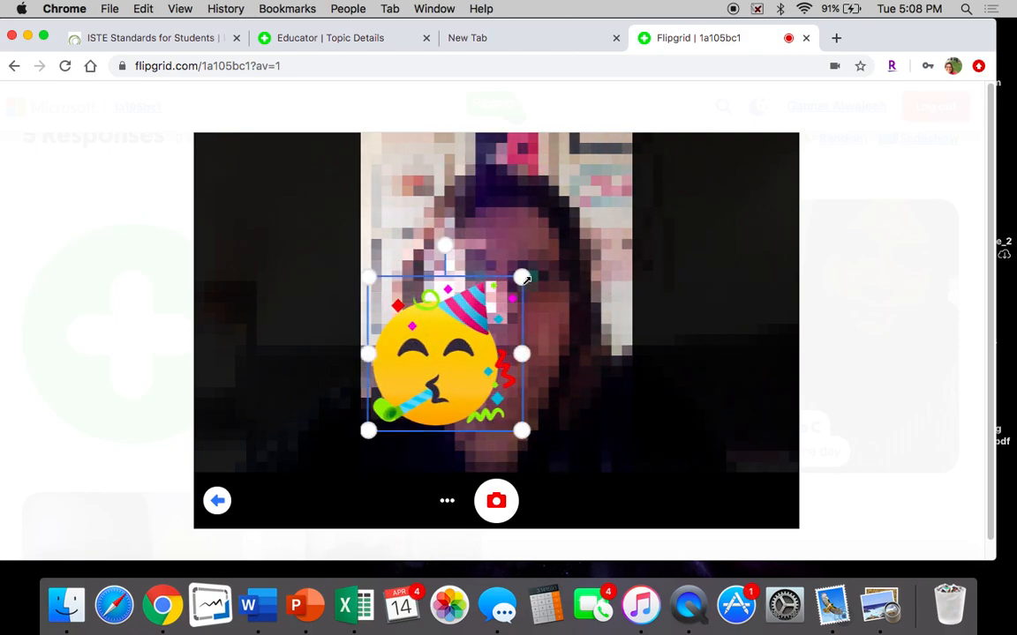
{"action": "left_click_drag", "start_coordinate": [610, 170], "coordinate": [636, 154]}
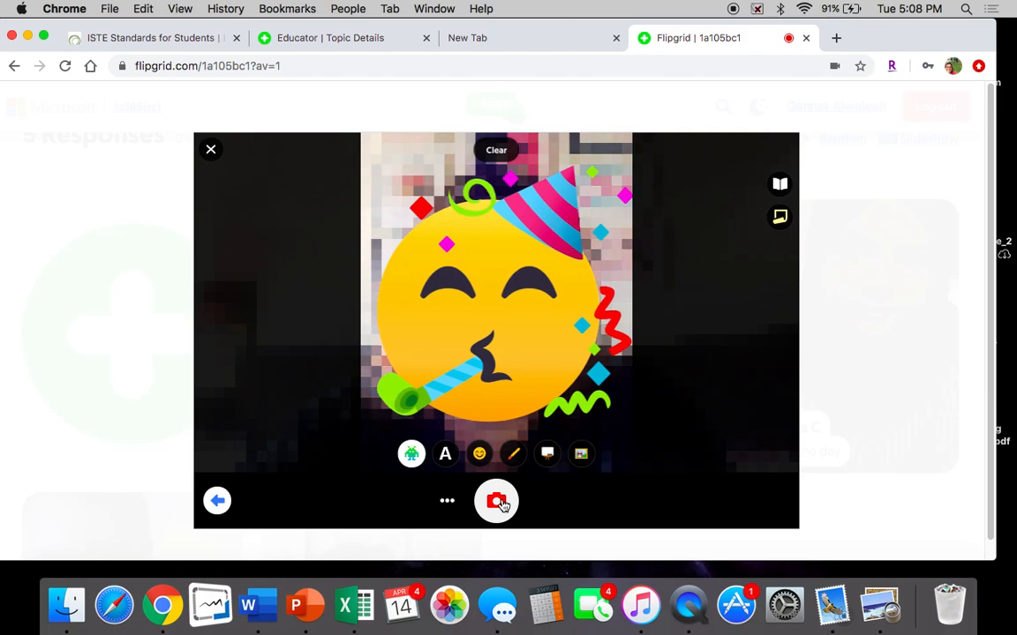
{"action": "left_click", "coordinate": [498, 502]}
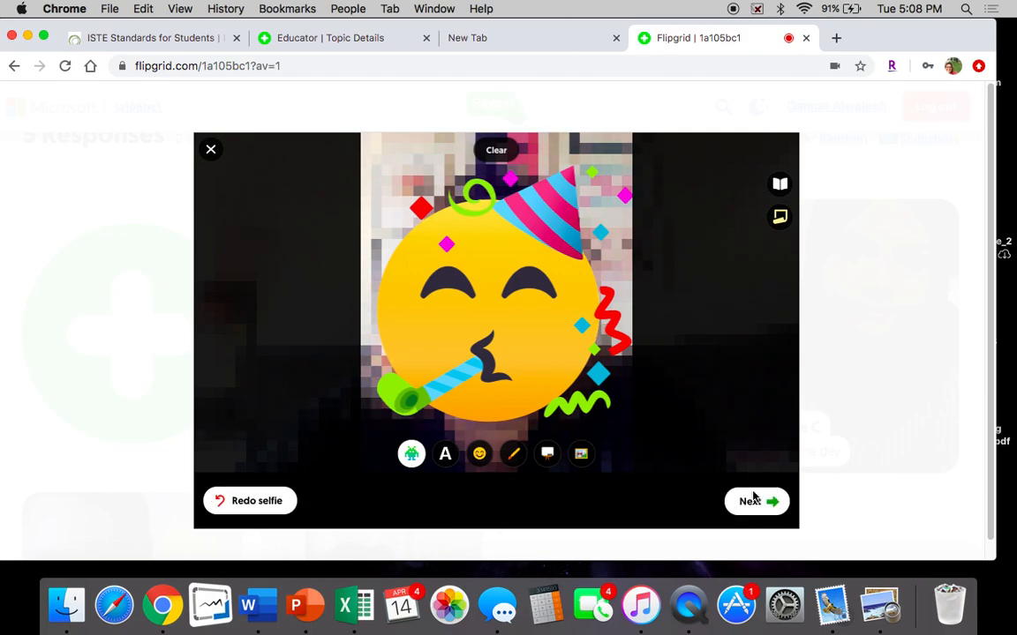
Submit the video titled 'Testing for Teacher Training' and dismiss the confirmation.
{"action": "left_click", "coordinate": [752, 501]}
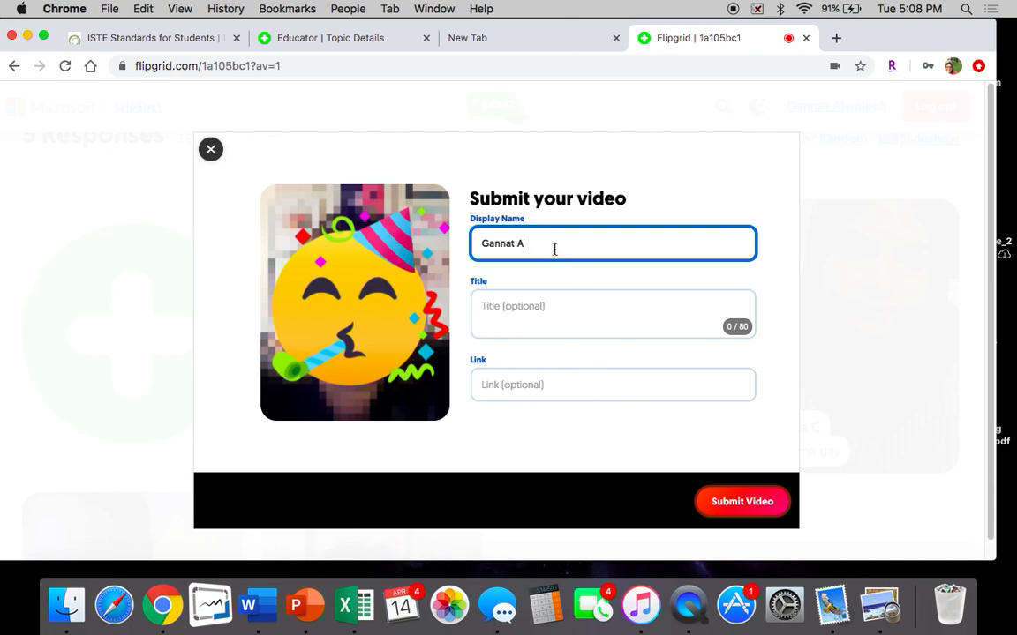
{"action": "left_click", "coordinate": [529, 309]}
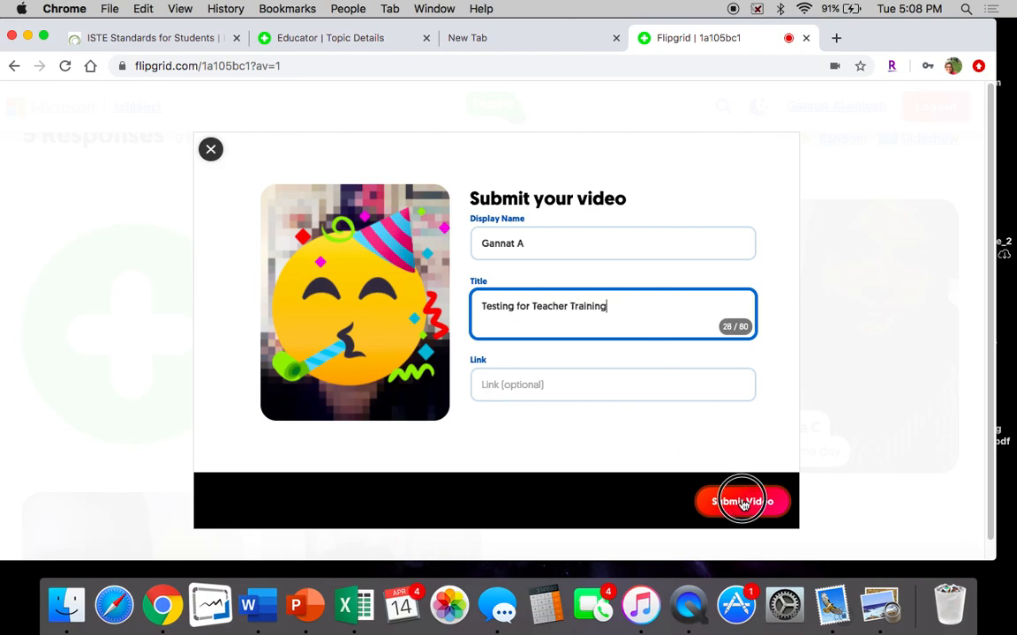
{"action": "left_click", "coordinate": [742, 502]}
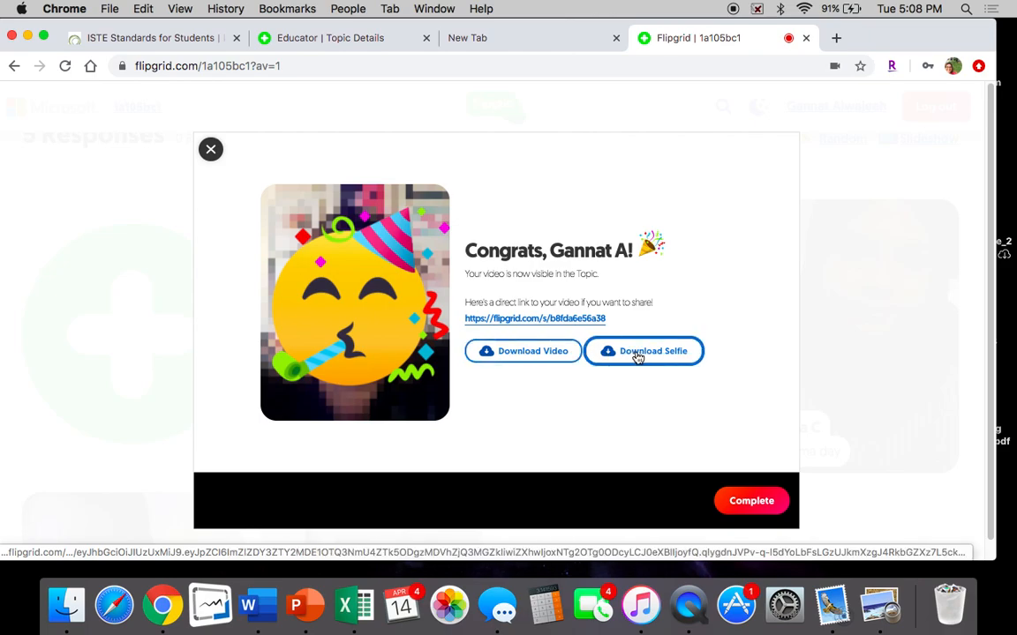
{"action": "left_click", "coordinate": [737, 504]}
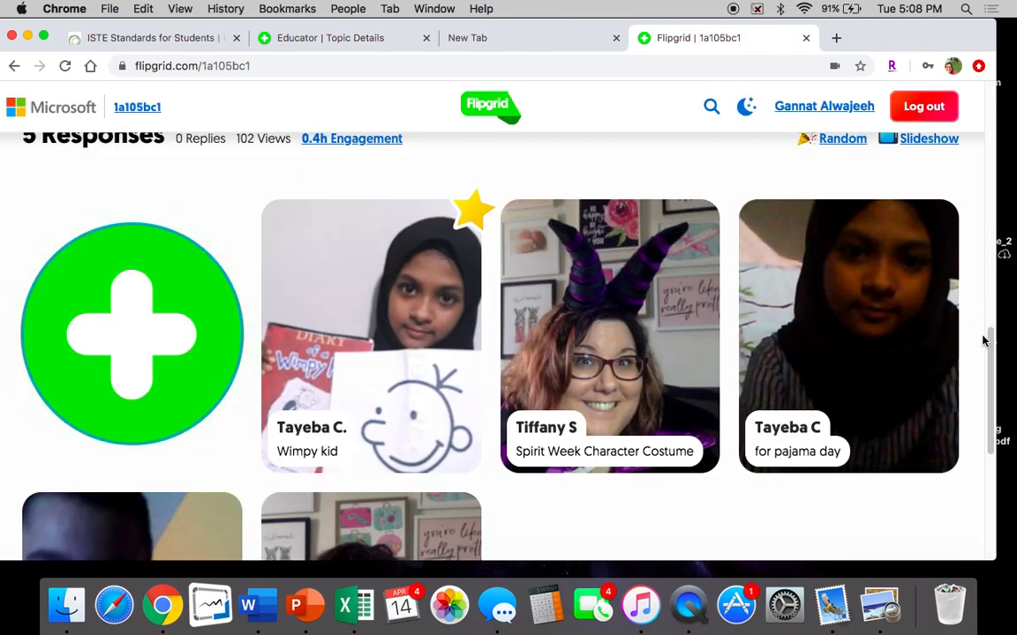
Log out of the class grid and return to the Spirit Week topic page, closing its share panel.
{"action": "left_click_drag", "start_coordinate": [991, 346], "coordinate": [952, 98]}
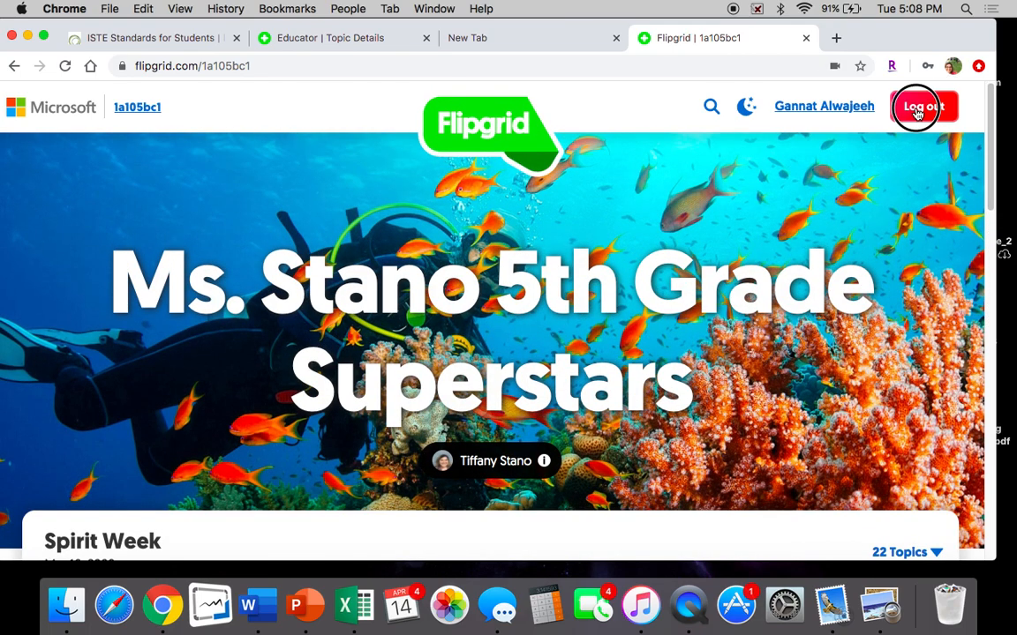
{"action": "left_click", "coordinate": [916, 111]}
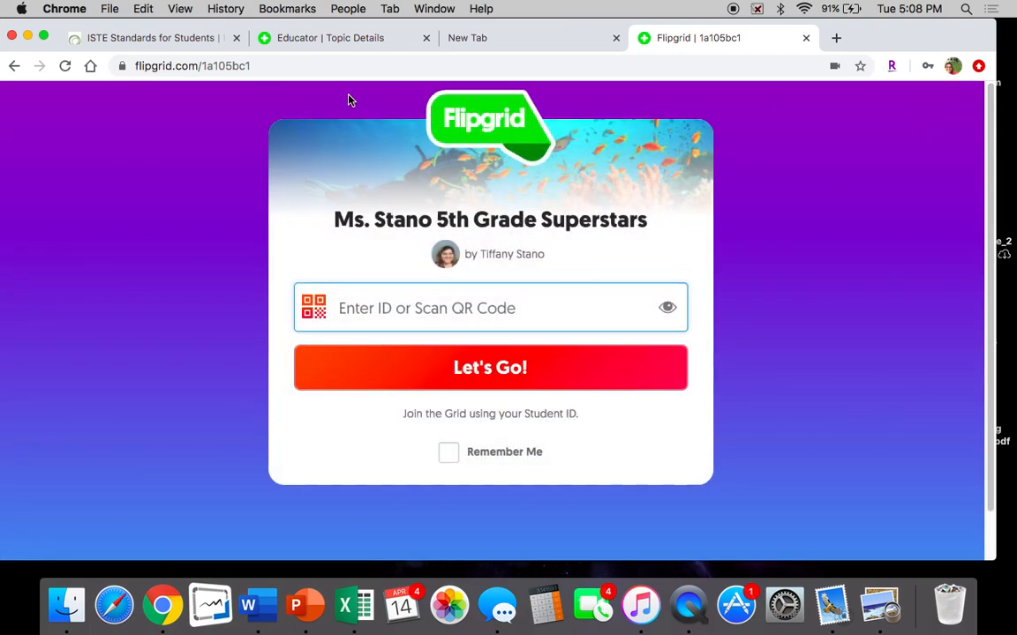
{"action": "left_click", "coordinate": [333, 40]}
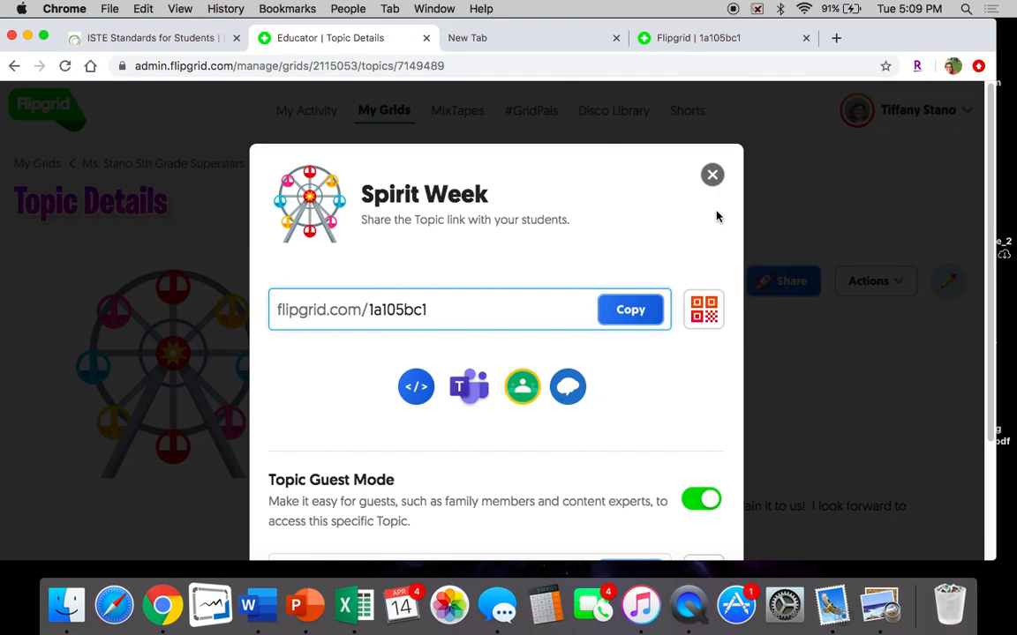
{"action": "left_click", "coordinate": [713, 173]}
Reload the topic page and open the newest Apr 14, 2020 response.
{"action": "left_click_drag", "start_coordinate": [989, 154], "coordinate": [927, 207]}
{"action": "left_click", "coordinate": [64, 68]}
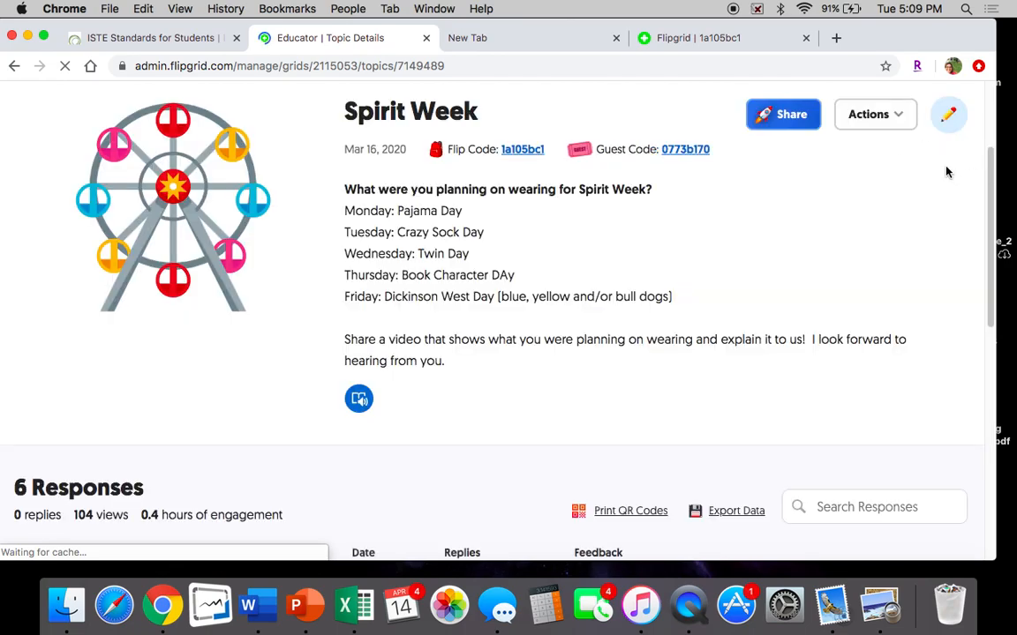
{"action": "left_click_drag", "start_coordinate": [991, 181], "coordinate": [950, 356]}
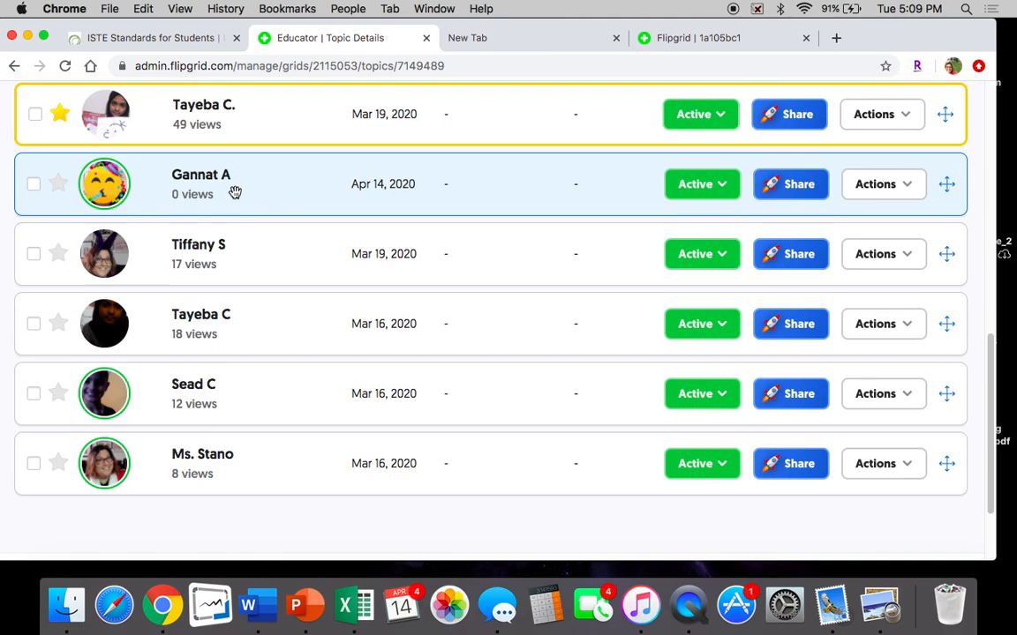
{"action": "left_click", "coordinate": [235, 193]}
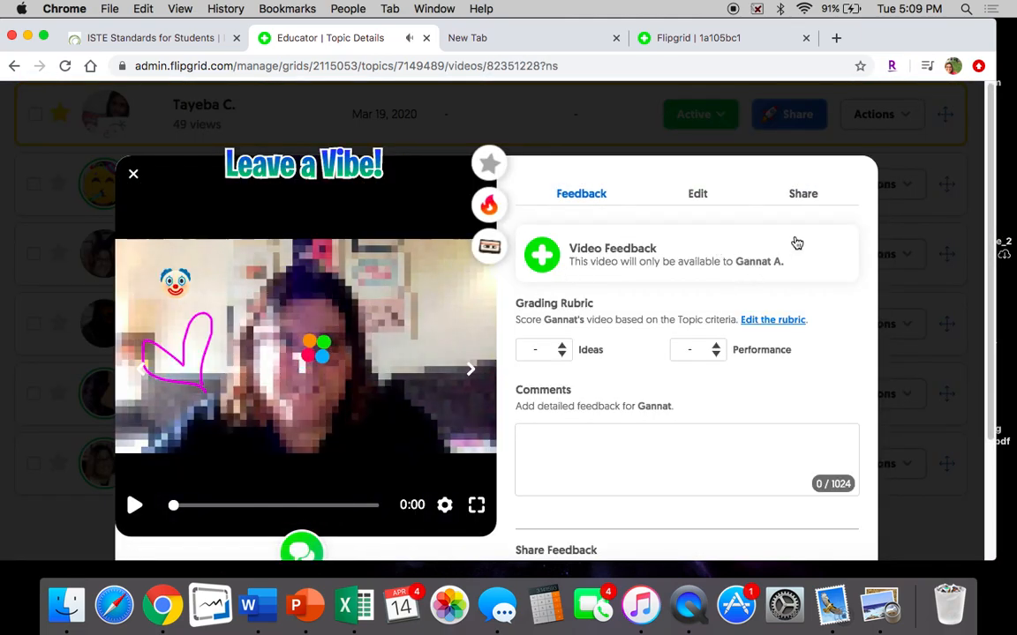
Change the Apr 14, 2020 response's visibility from Active to Hidden.
{"action": "left_click", "coordinate": [135, 173]}
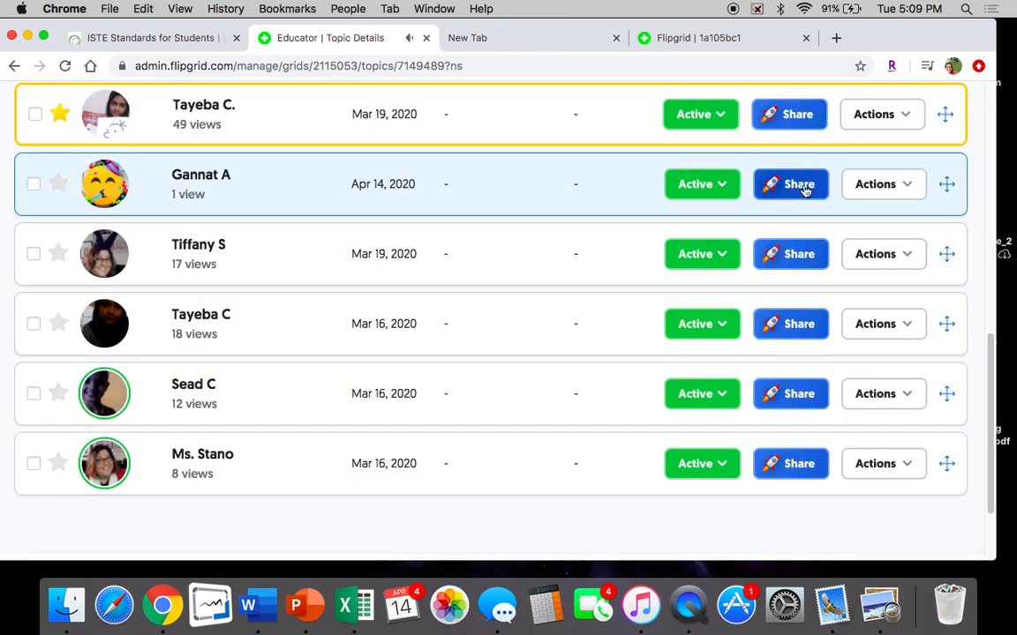
{"action": "left_click", "coordinate": [878, 187]}
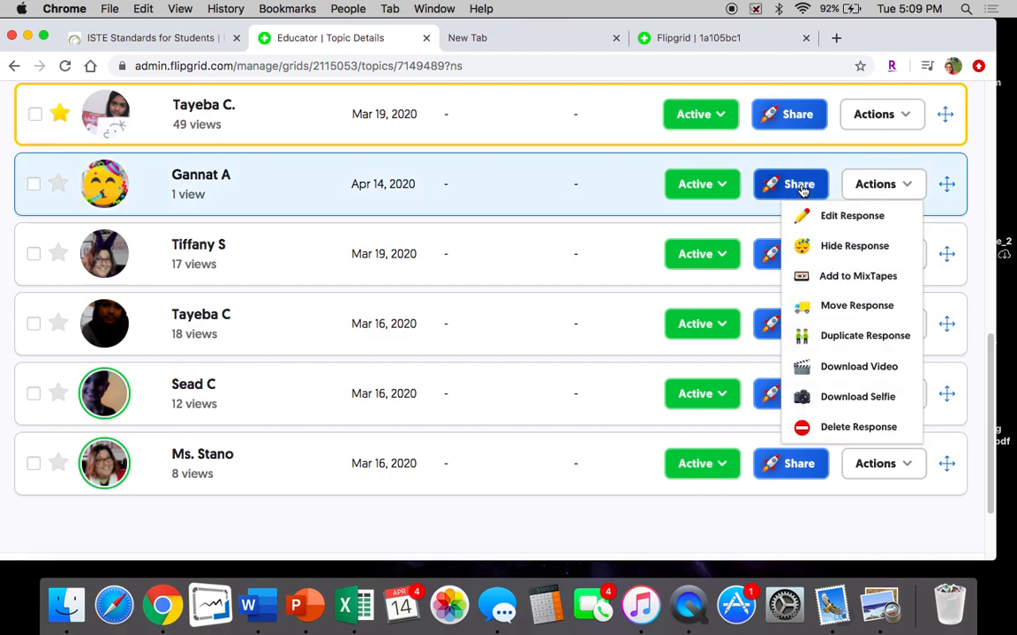
{"action": "left_click", "coordinate": [715, 185]}
{"action": "left_click", "coordinate": [716, 185]}
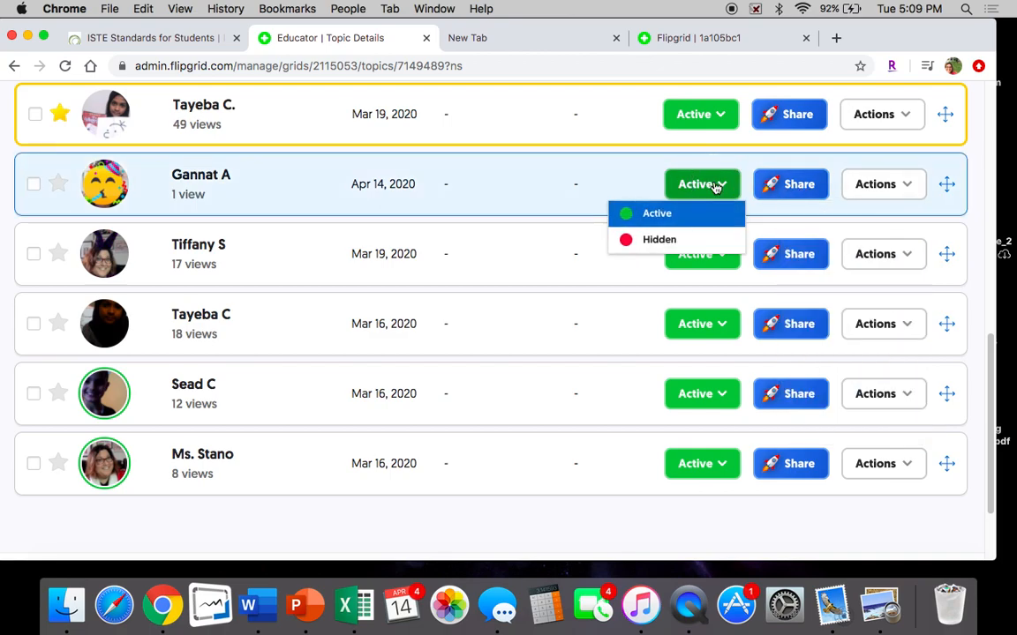
{"action": "left_click", "coordinate": [659, 240]}
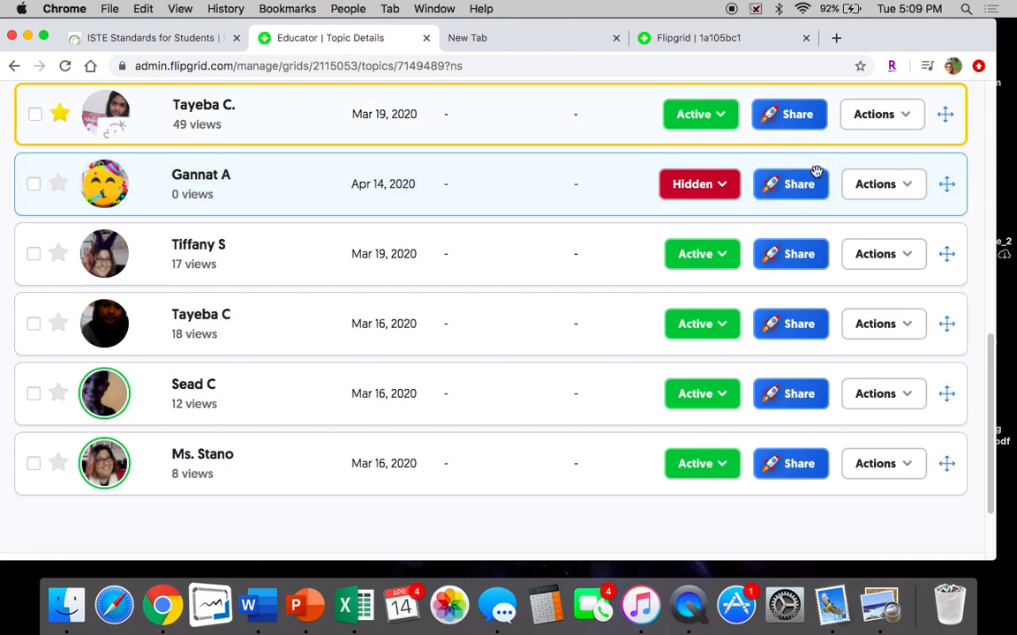
{"action": "left_click_drag", "start_coordinate": [989, 384], "coordinate": [974, 163]}
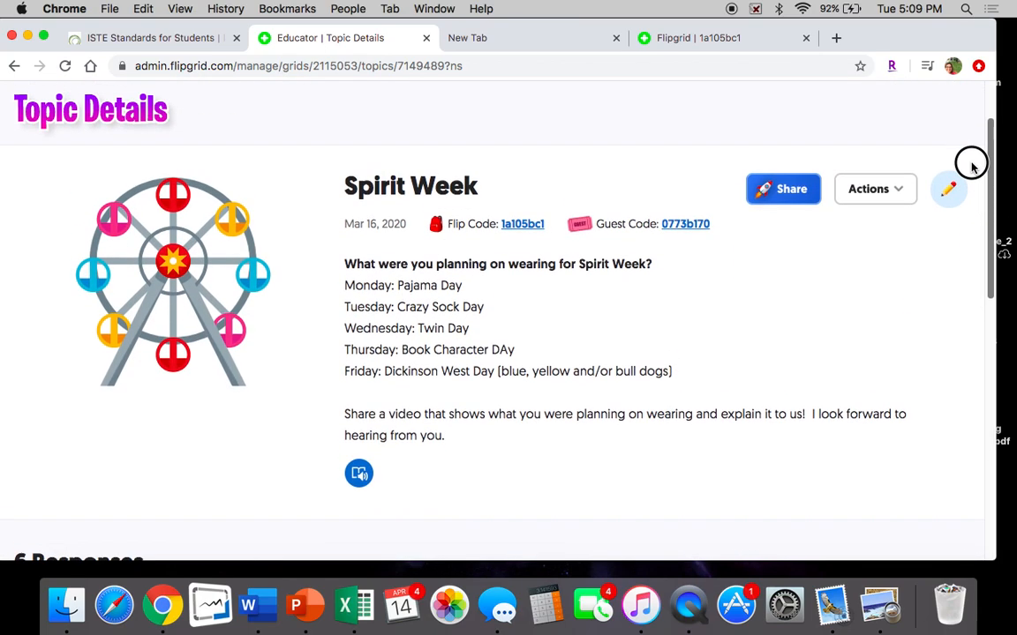
Show the Spirit Week Actions menu with Edit, Hide, Move, Duplicate, Export and Delete Topic.
{"action": "left_click", "coordinate": [902, 179]}
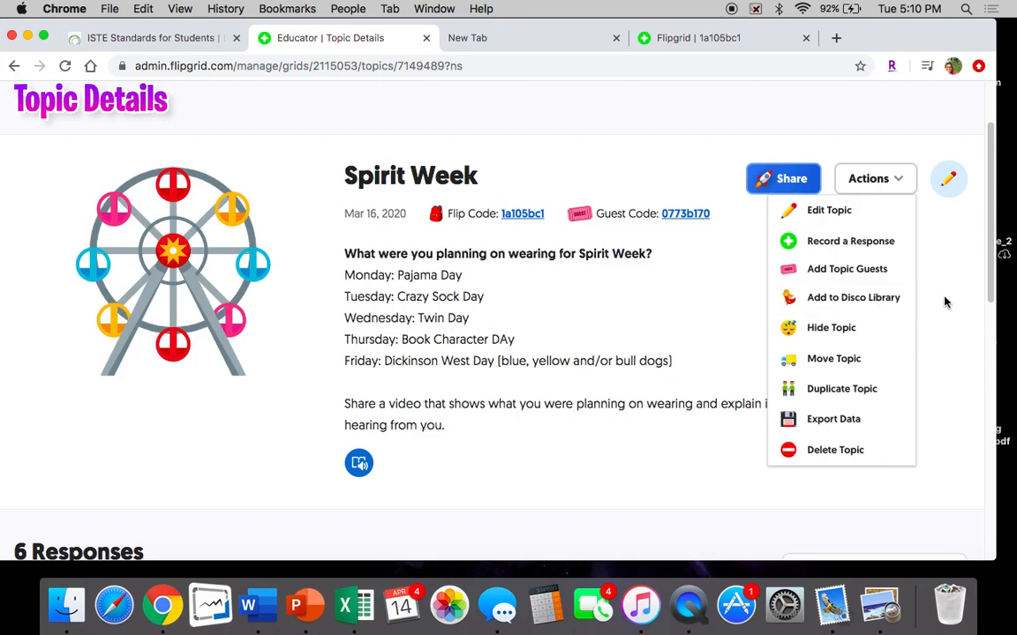
{"action": "left_click_drag", "start_coordinate": [990, 183], "coordinate": [983, 96]}
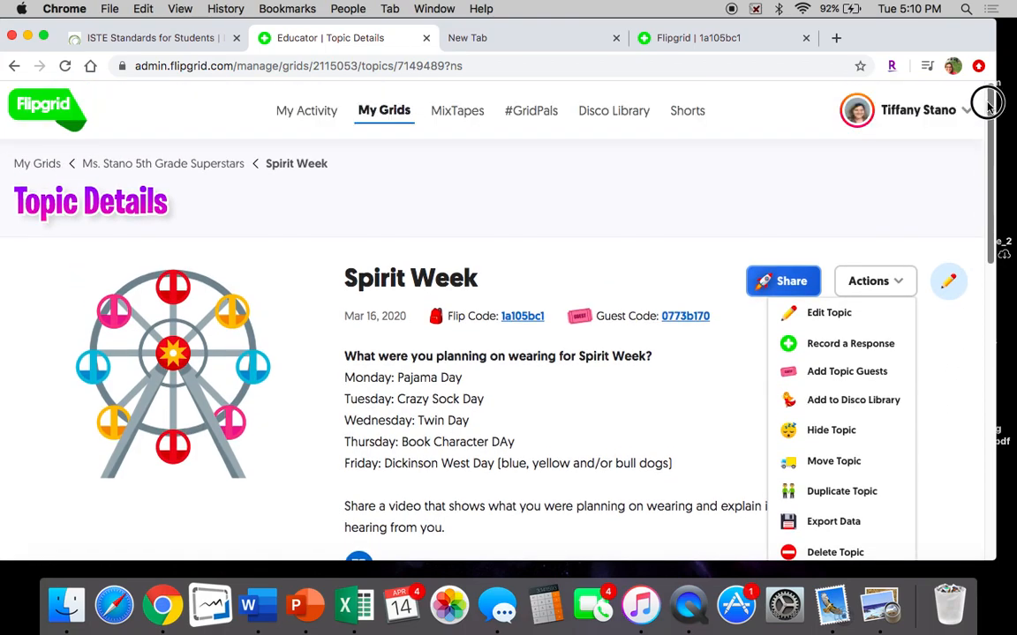
Browse the MixTapes page and the #GridPals map, then go to the Disco Library.
{"action": "left_click", "coordinate": [439, 119]}
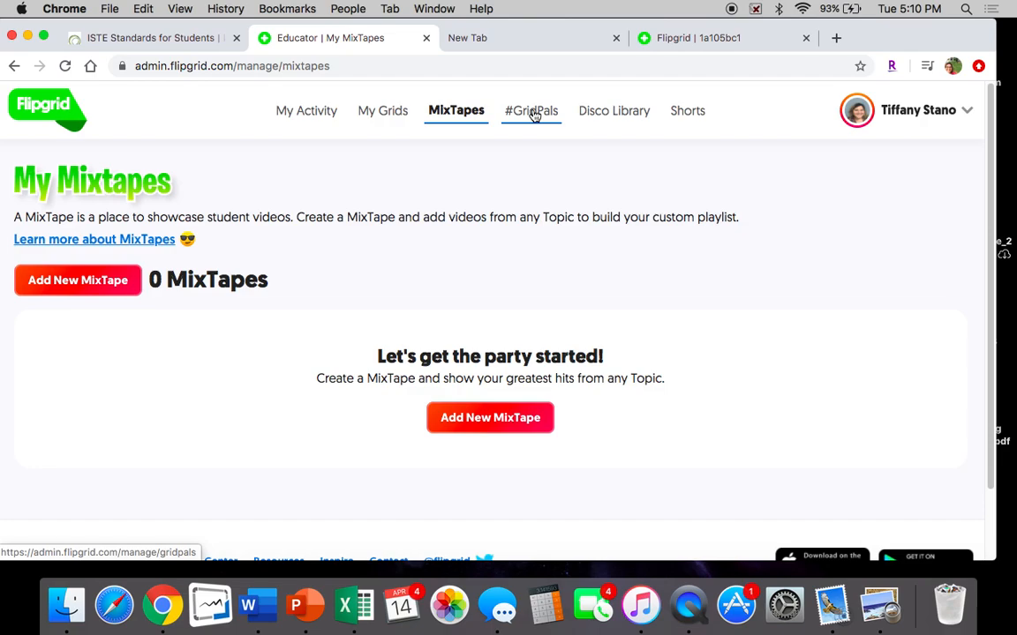
{"action": "left_click", "coordinate": [534, 113]}
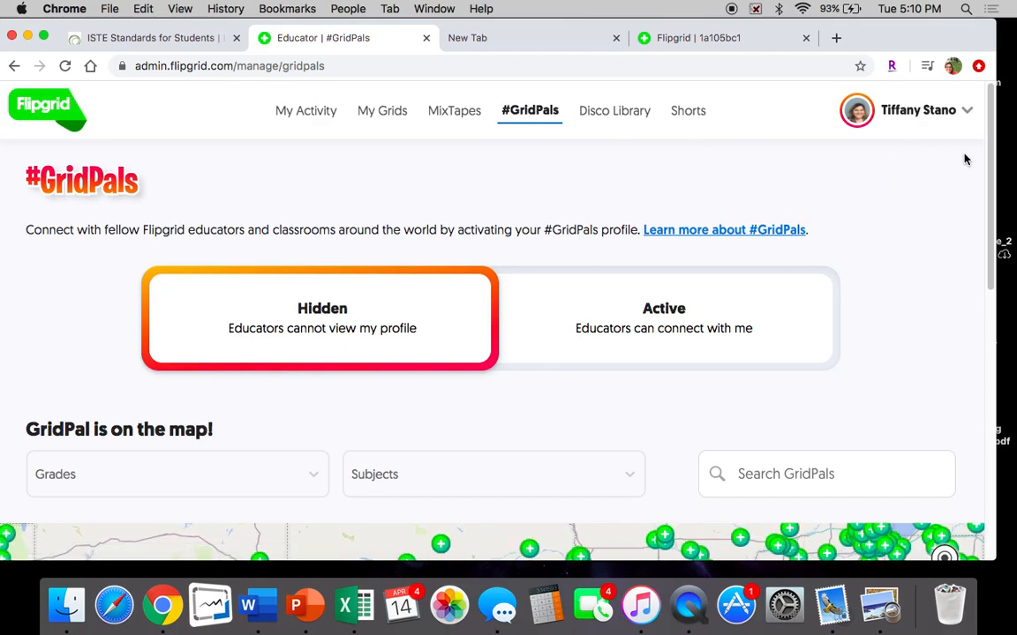
{"action": "scroll", "coordinate": [966, 218], "scroll_direction": "down", "scroll_amount": 5}
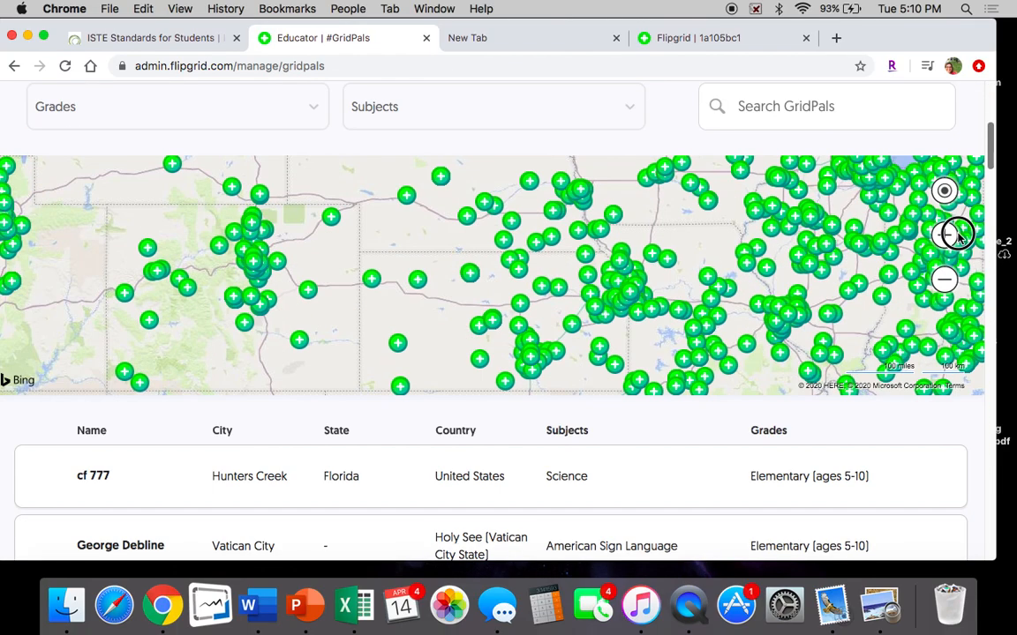
{"action": "scroll", "coordinate": [954, 238], "scroll_direction": "down", "scroll_amount": 3}
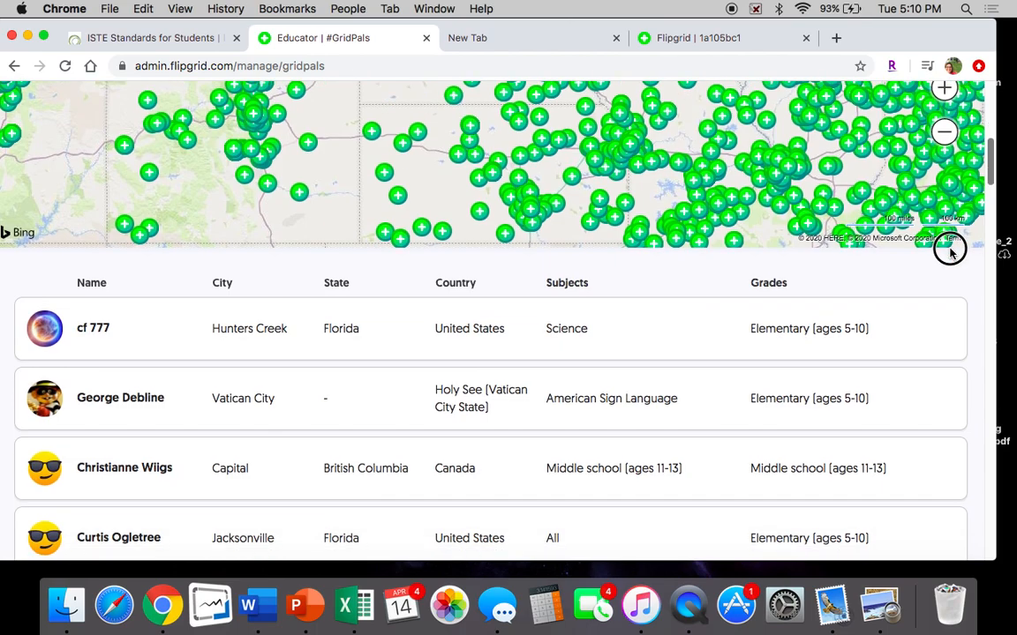
{"action": "scroll", "coordinate": [950, 251], "scroll_direction": "up", "scroll_amount": 10}
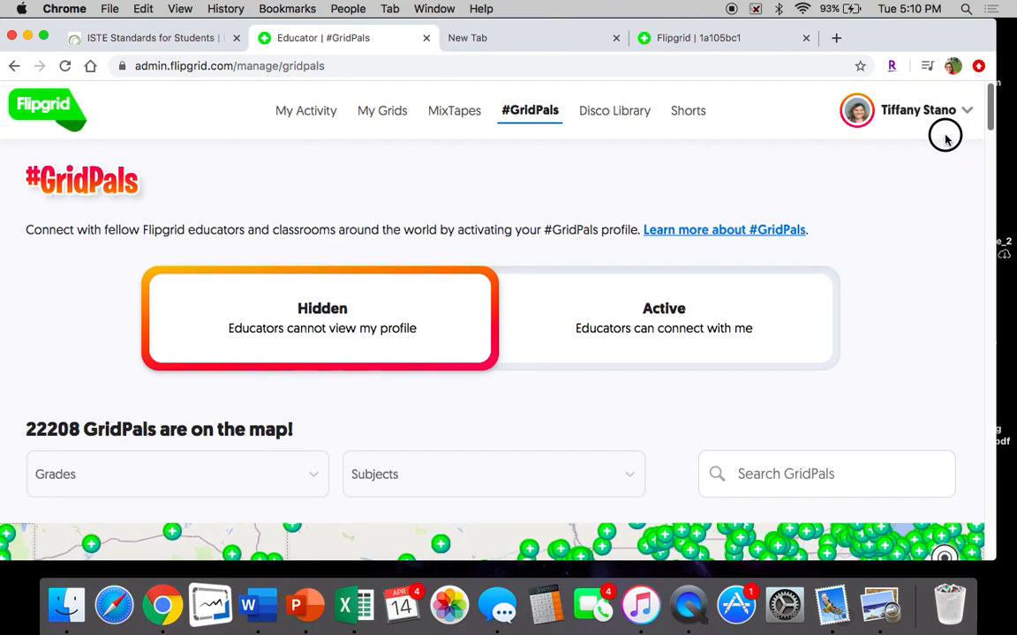
{"action": "left_click", "coordinate": [607, 109]}
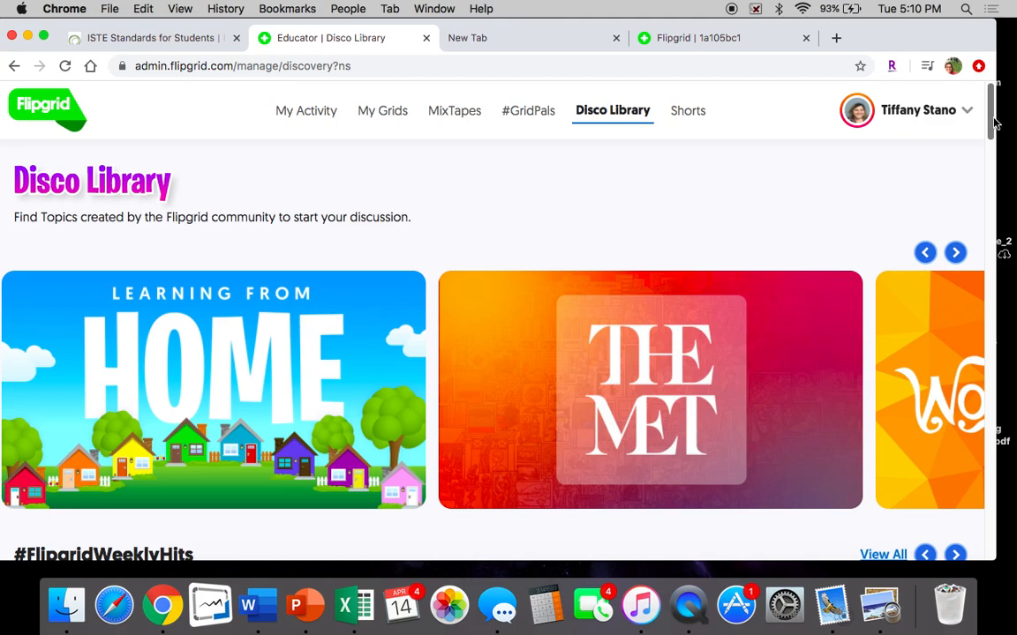
Open the Code.org playlist from Featured Disco Playlists and browse its 19 topics.
{"action": "left_click_drag", "start_coordinate": [992, 116], "coordinate": [969, 224]}
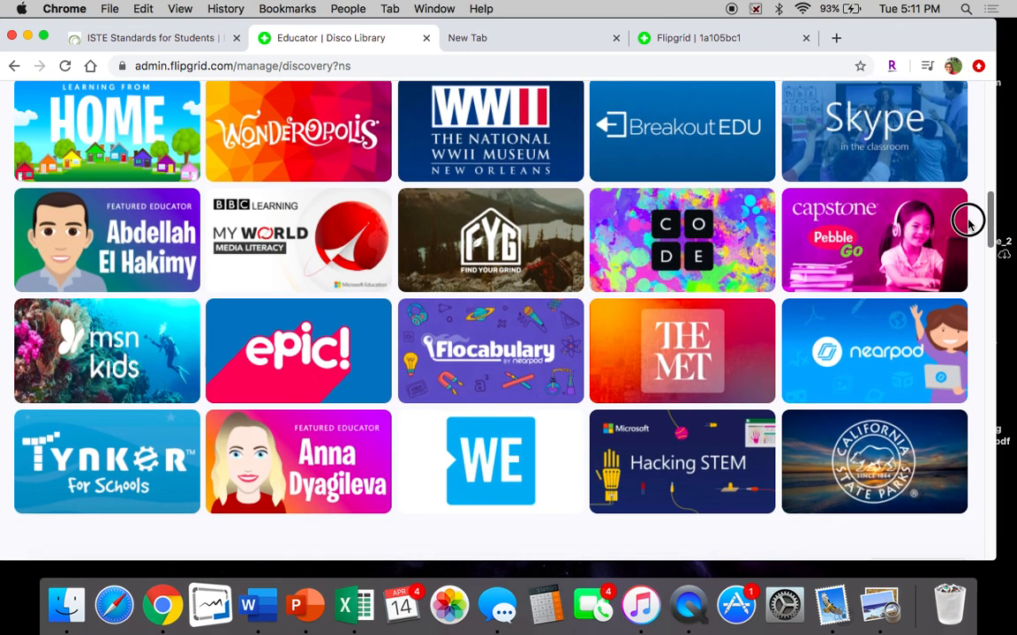
{"action": "left_click_drag", "start_coordinate": [968, 221], "coordinate": [965, 205]}
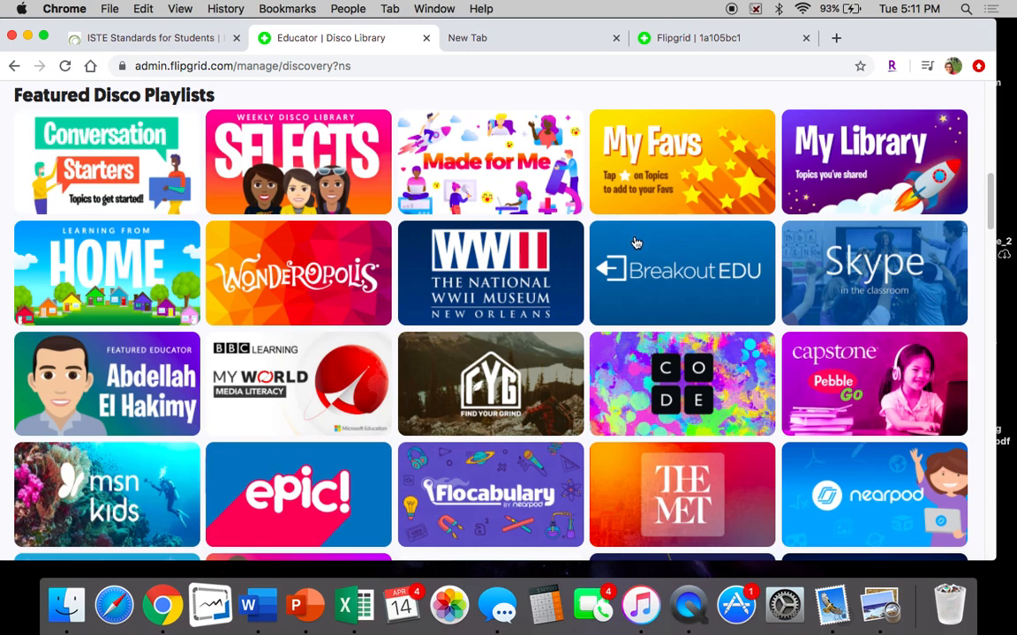
{"action": "left_click", "coordinate": [658, 399]}
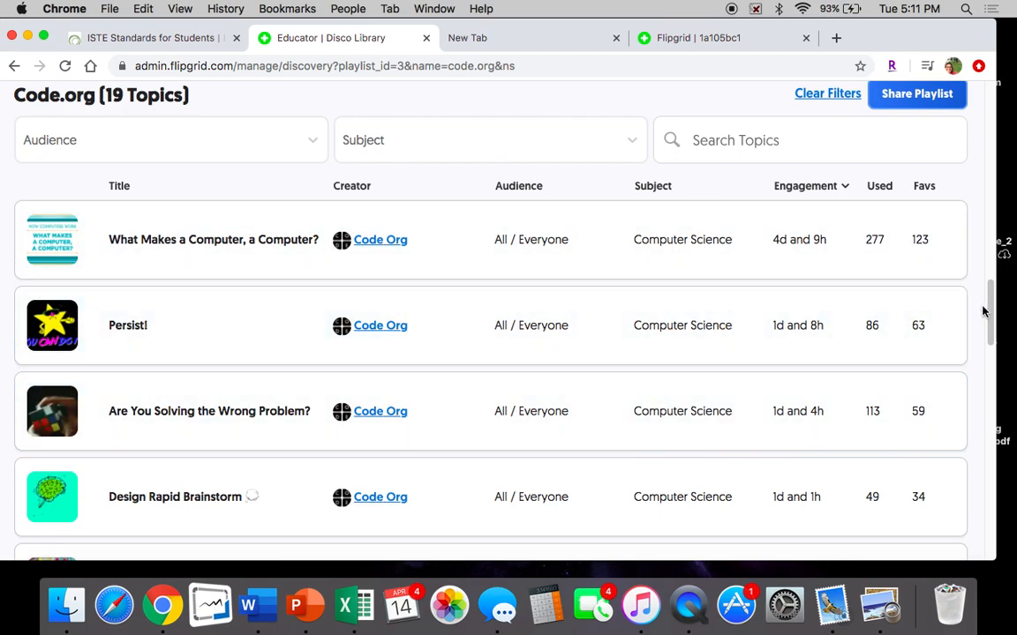
{"action": "left_click_drag", "start_coordinate": [989, 300], "coordinate": [955, 445]}
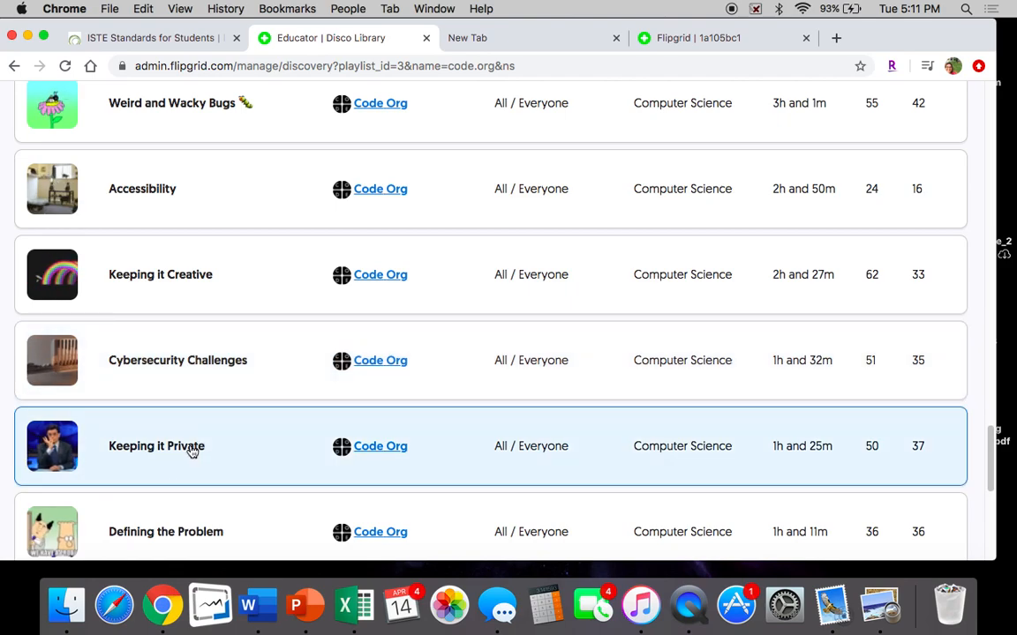
Open the Keeping it Private topic and add it to the 5th Grade Superstars grid.
{"action": "left_click", "coordinate": [191, 451]}
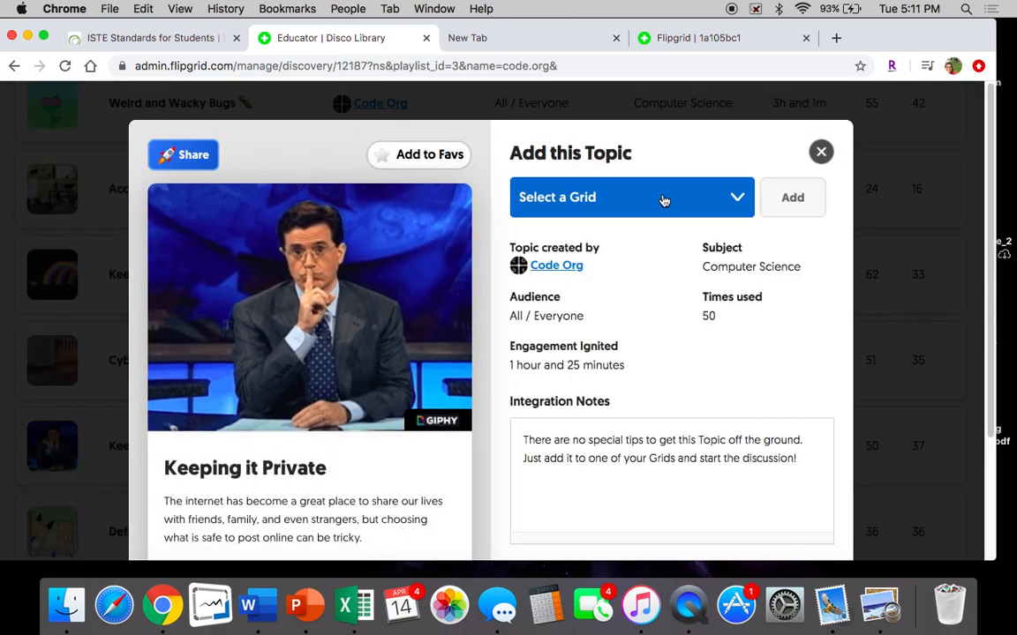
{"action": "left_click_drag", "start_coordinate": [987, 129], "coordinate": [976, 170]}
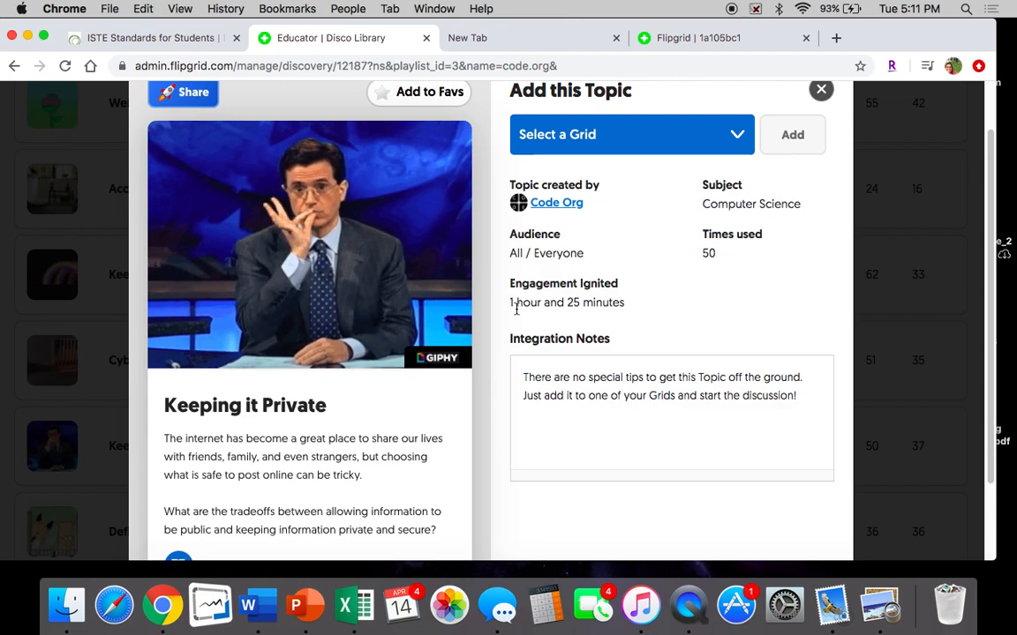
{"action": "left_click", "coordinate": [644, 151]}
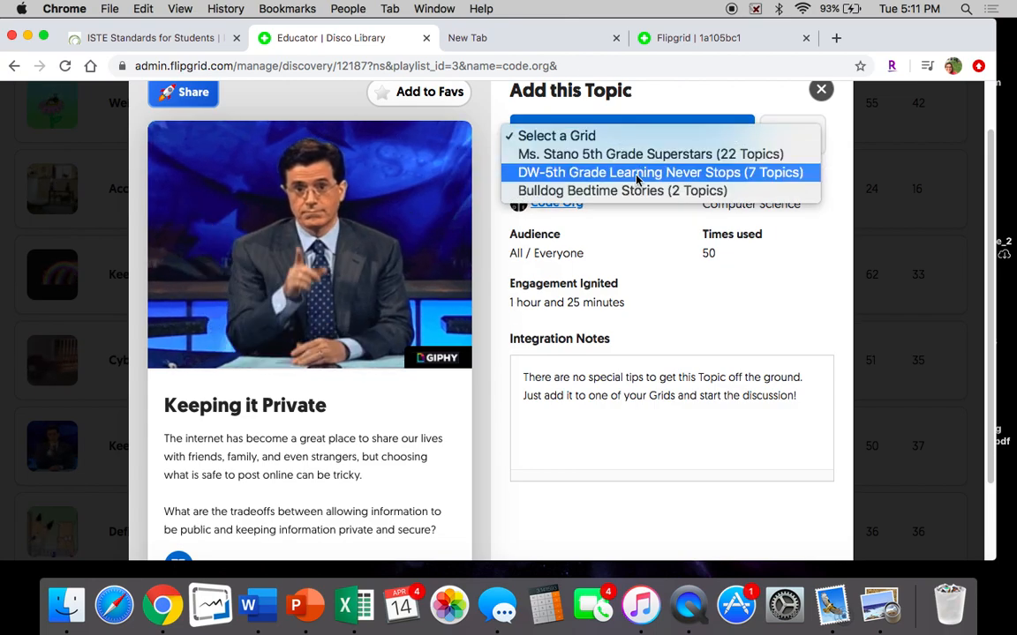
{"action": "left_click", "coordinate": [642, 156]}
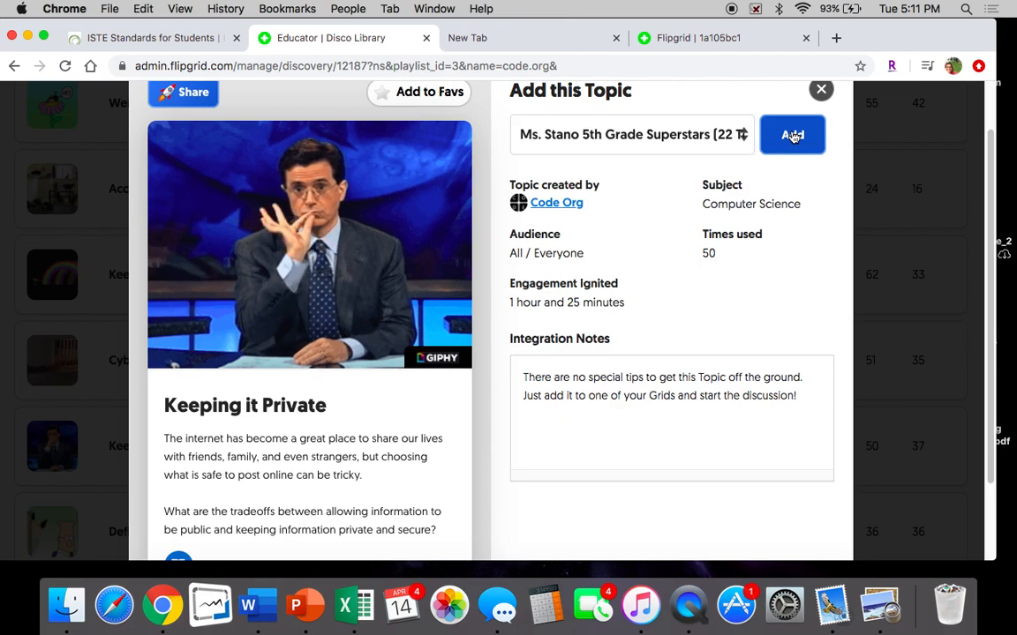
{"action": "left_click", "coordinate": [789, 136]}
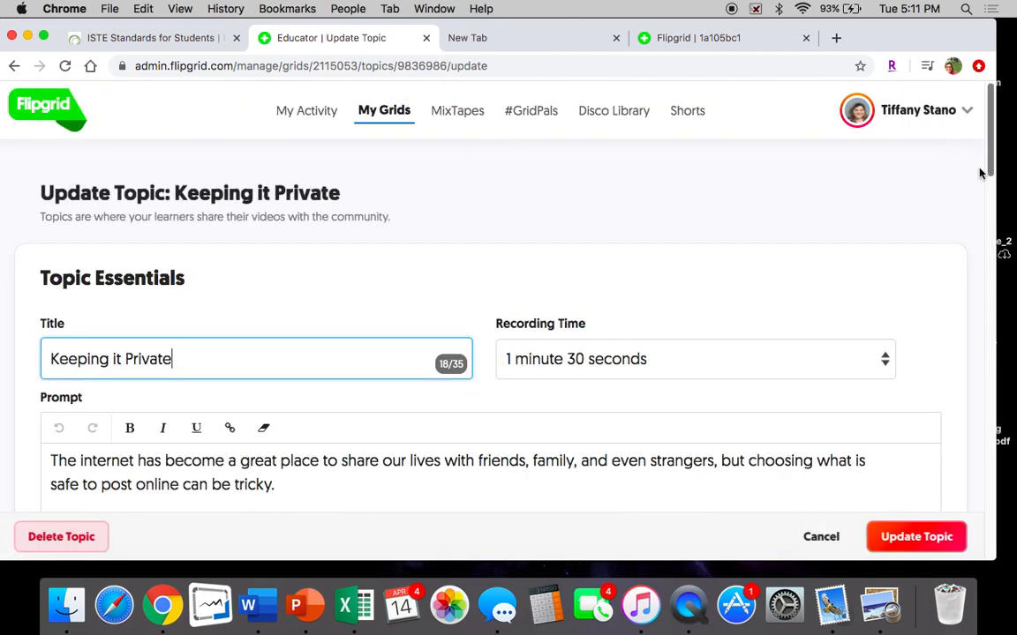
{"action": "left_click_drag", "start_coordinate": [990, 131], "coordinate": [989, 166]}
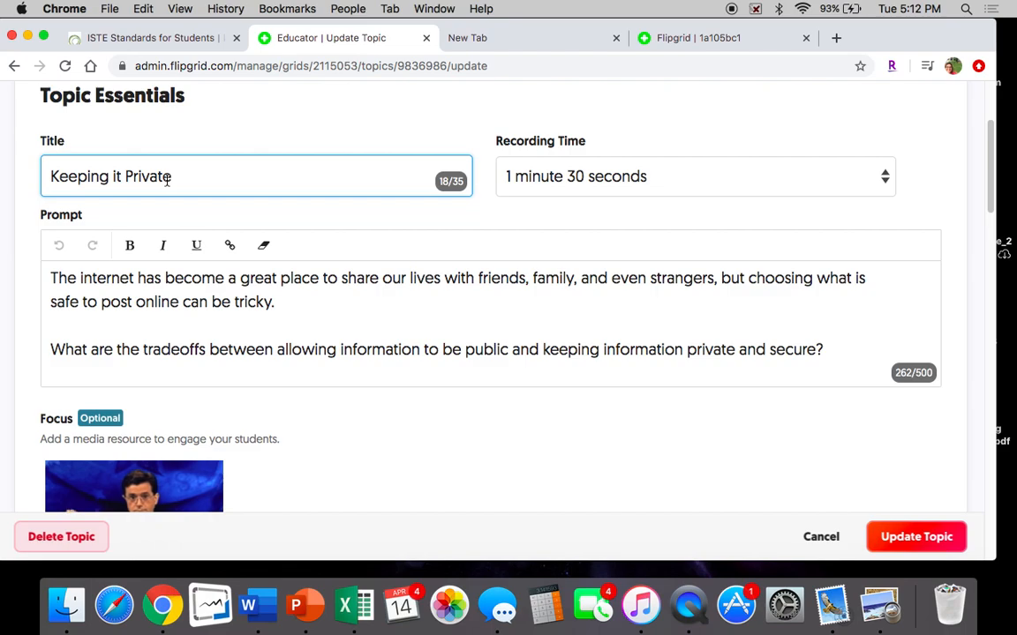
{"action": "type", "text": ": D"}
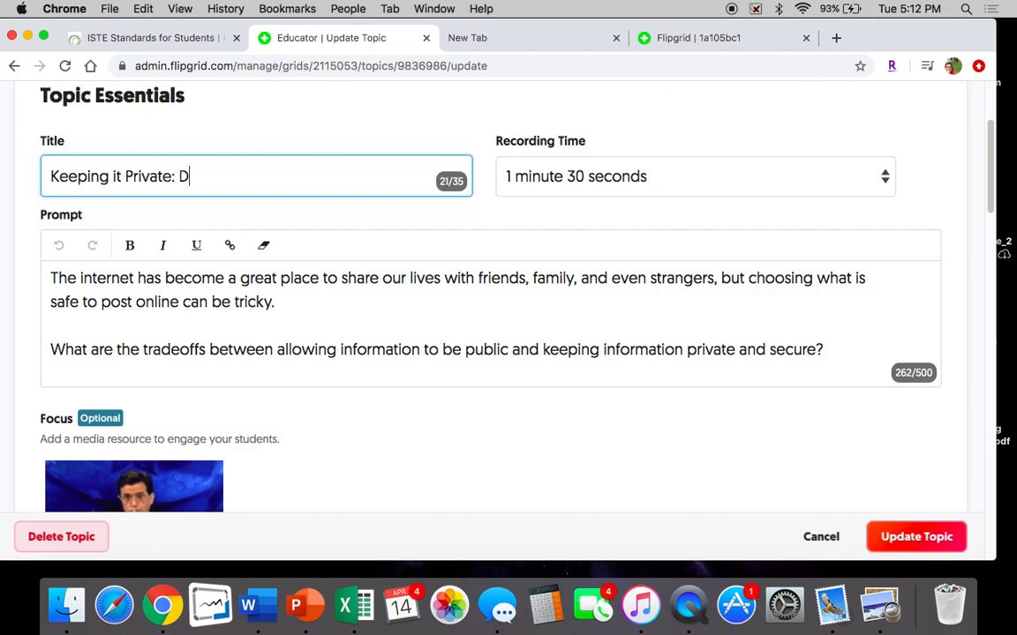
{"action": "type", "text": "igital Citizen"}
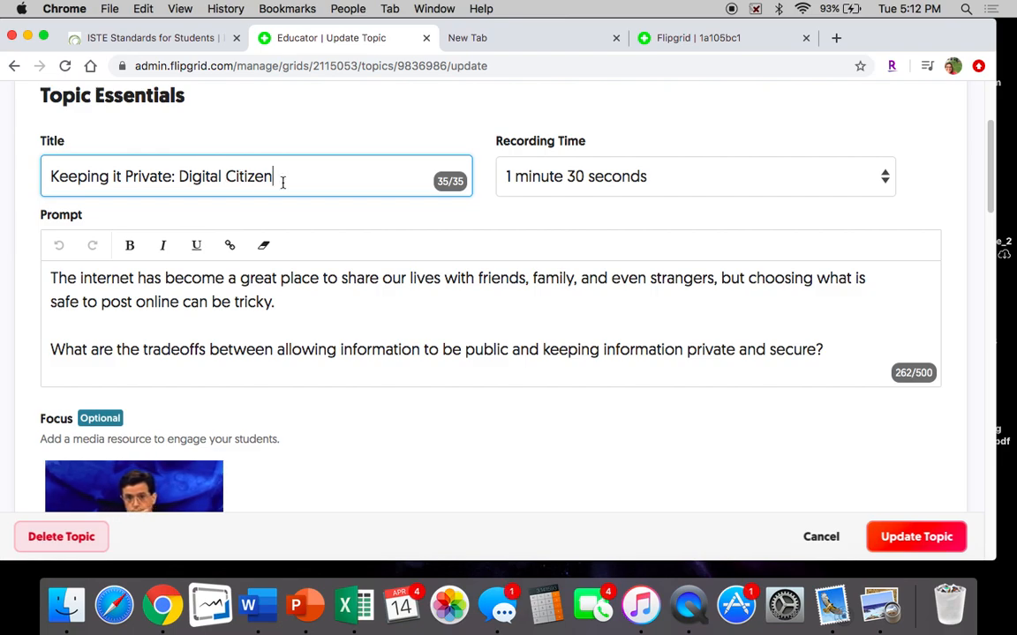
{"action": "left_click", "coordinate": [565, 176]}
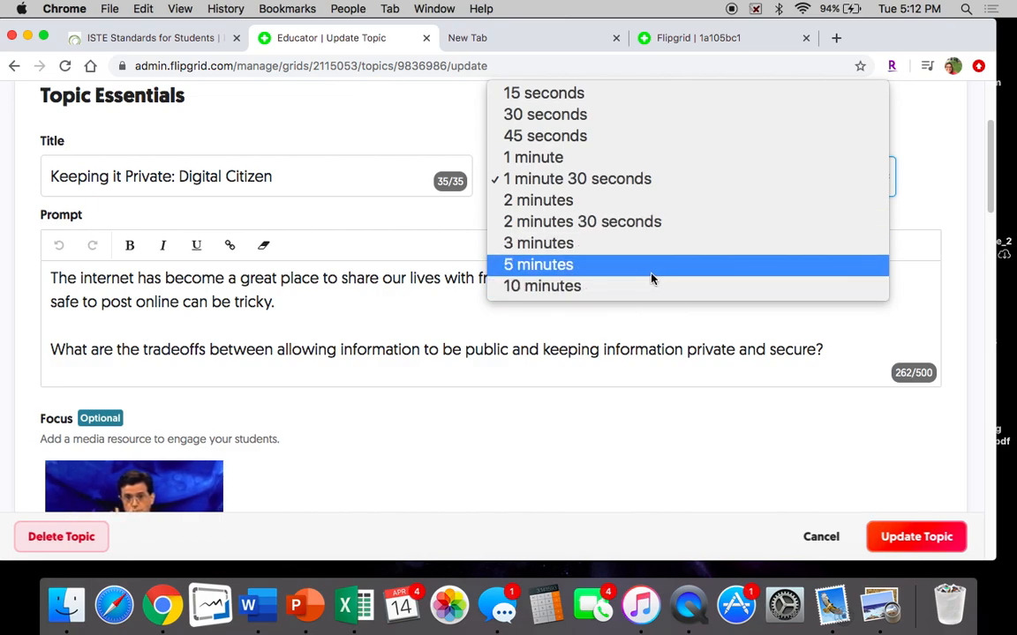
{"action": "left_click", "coordinate": [941, 174]}
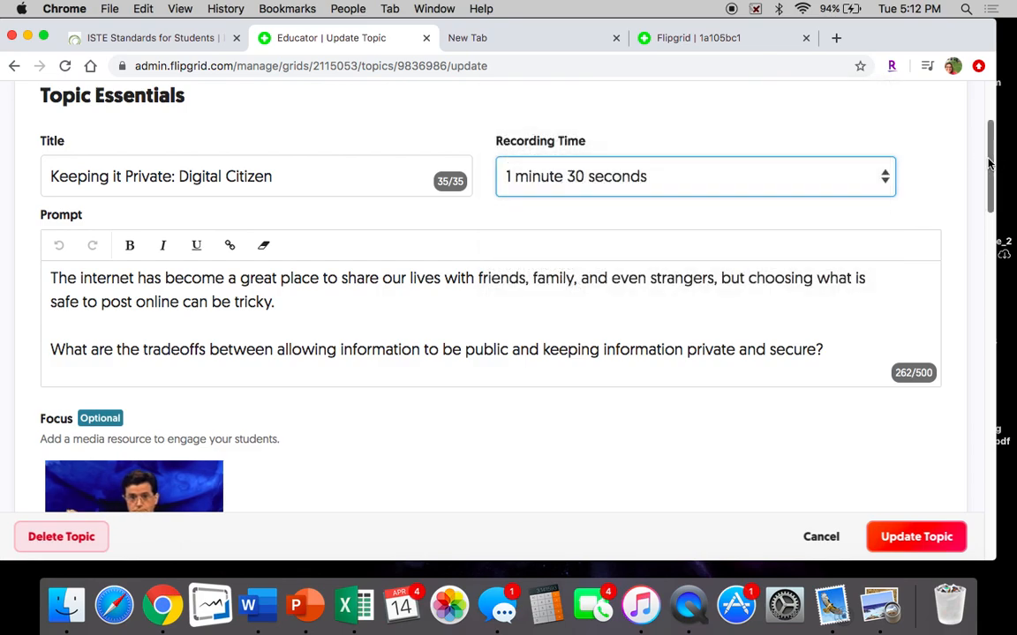
{"action": "mouse_move", "coordinate": [990, 154]}
{"action": "left_mouse_down"}
{"action": "mouse_move", "coordinate": [981, 182]}
{"action": "mouse_move", "coordinate": [980, 172]}
{"action": "left_mouse_up"}
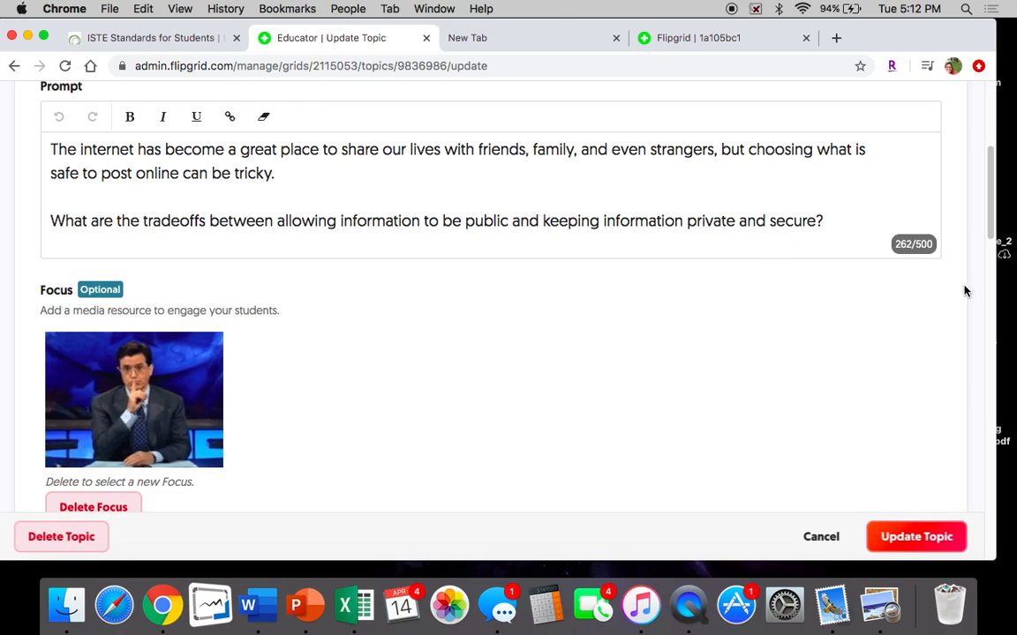
{"action": "left_click_drag", "start_coordinate": [991, 215], "coordinate": [980, 281]}
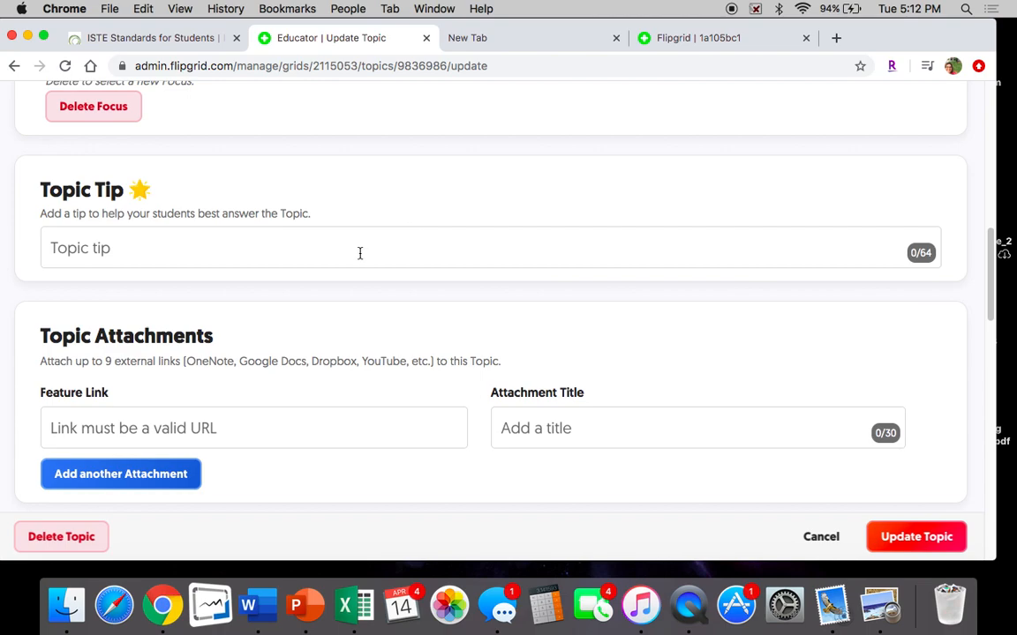
{"action": "left_click_drag", "start_coordinate": [989, 284], "coordinate": [985, 334]}
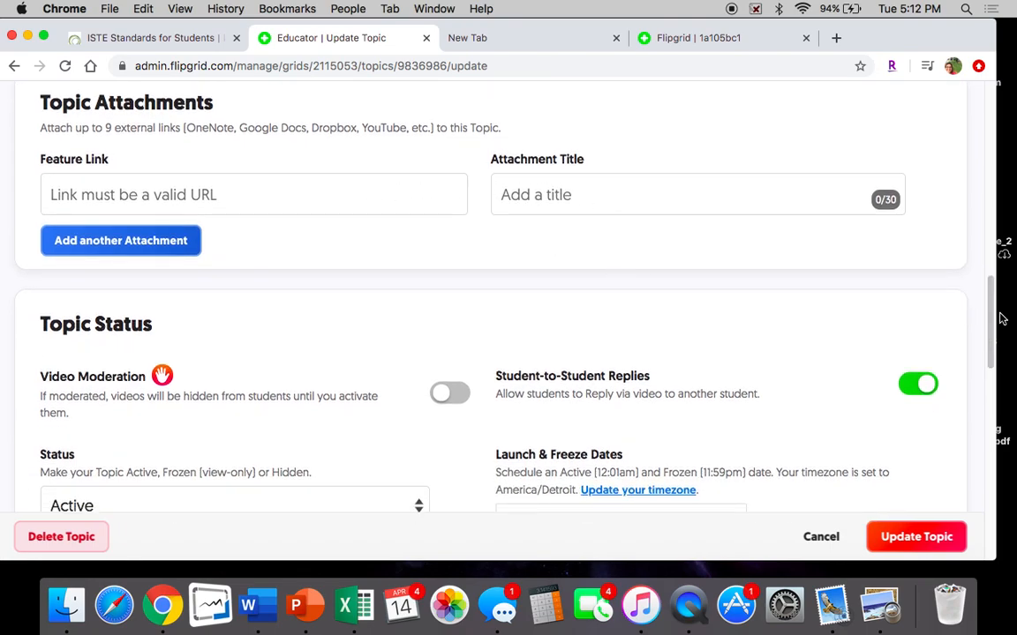
{"action": "left_click_drag", "start_coordinate": [990, 299], "coordinate": [989, 351]}
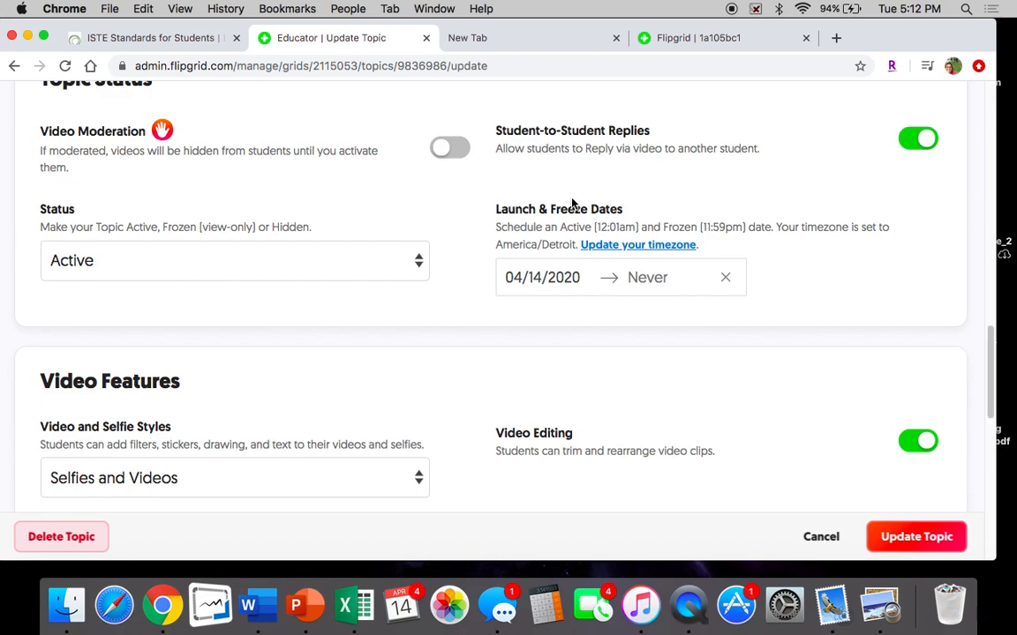
{"action": "left_click", "coordinate": [451, 163]}
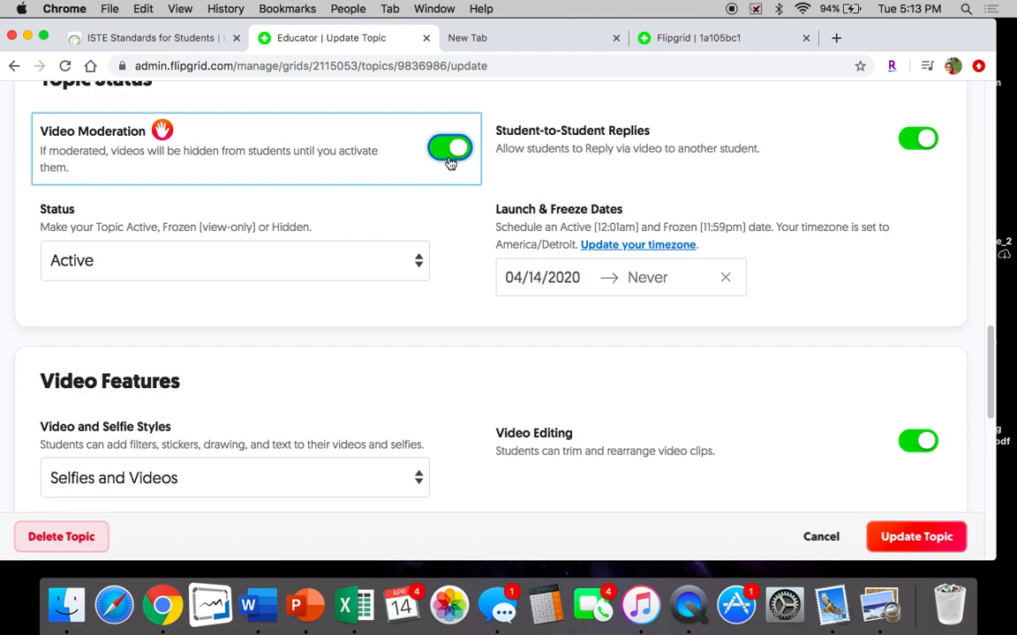
{"action": "left_click", "coordinate": [452, 150]}
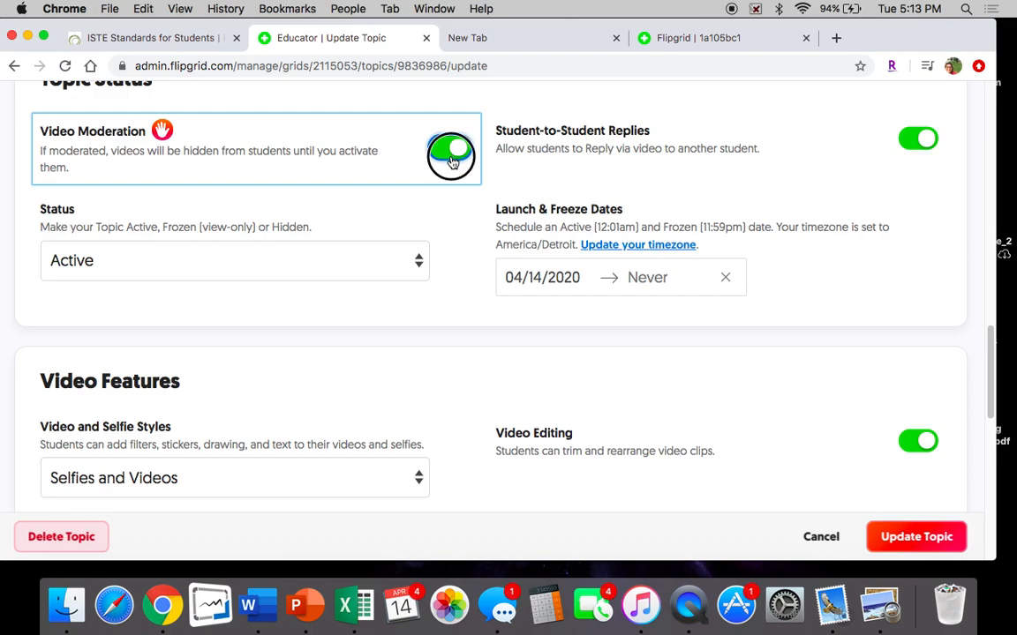
{"action": "left_click", "coordinate": [391, 261]}
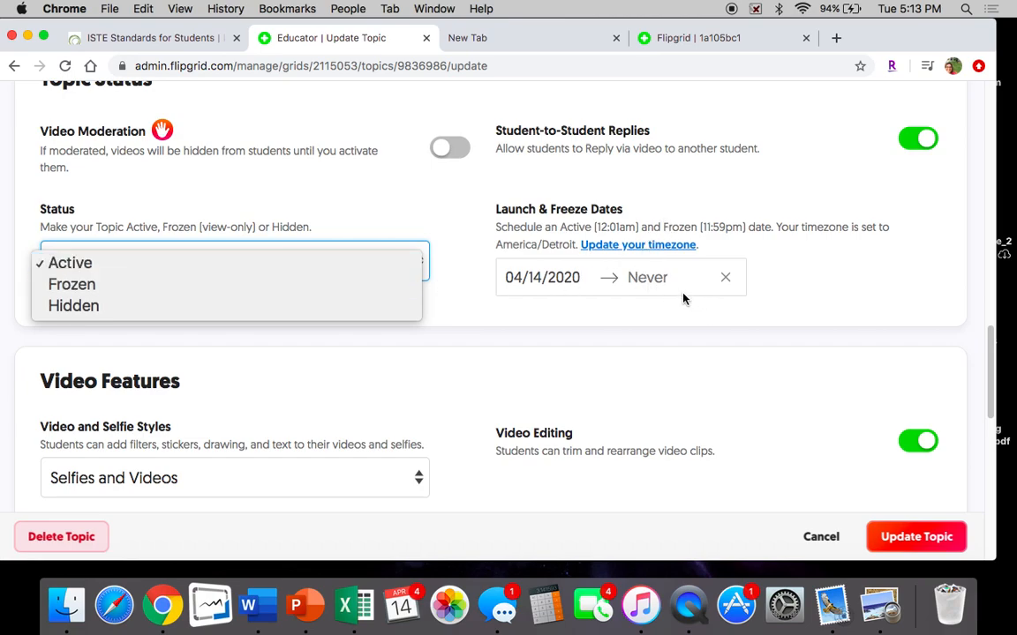
{"action": "left_click", "coordinate": [647, 311]}
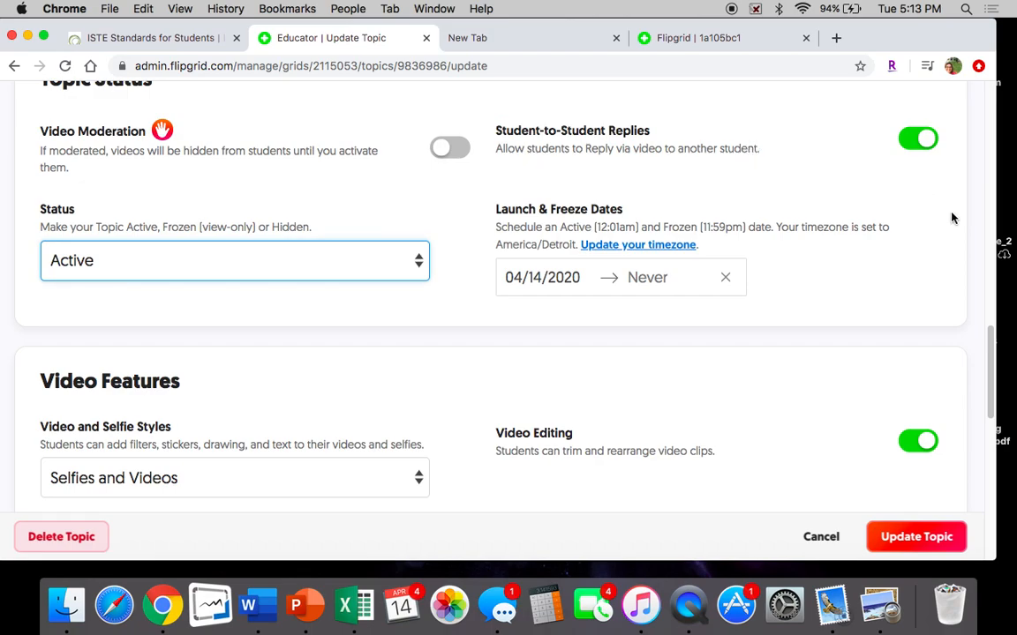
{"action": "left_click_drag", "start_coordinate": [986, 334], "coordinate": [944, 465]}
Save the topic changes and go back to the 5th Grade Superstars grid page.
{"action": "left_click", "coordinate": [914, 445]}
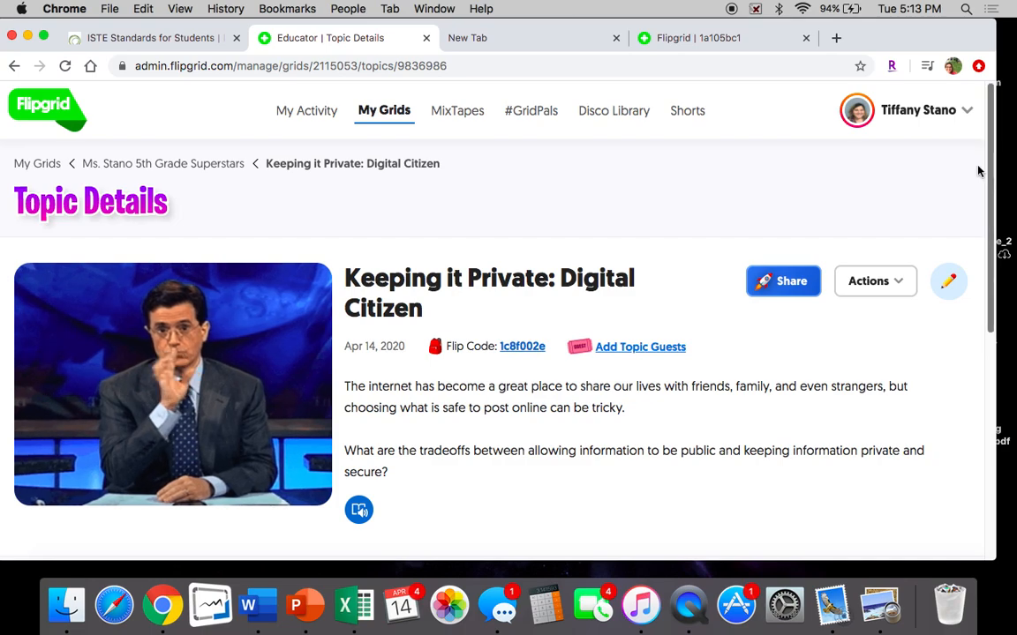
{"action": "left_click", "coordinate": [205, 166]}
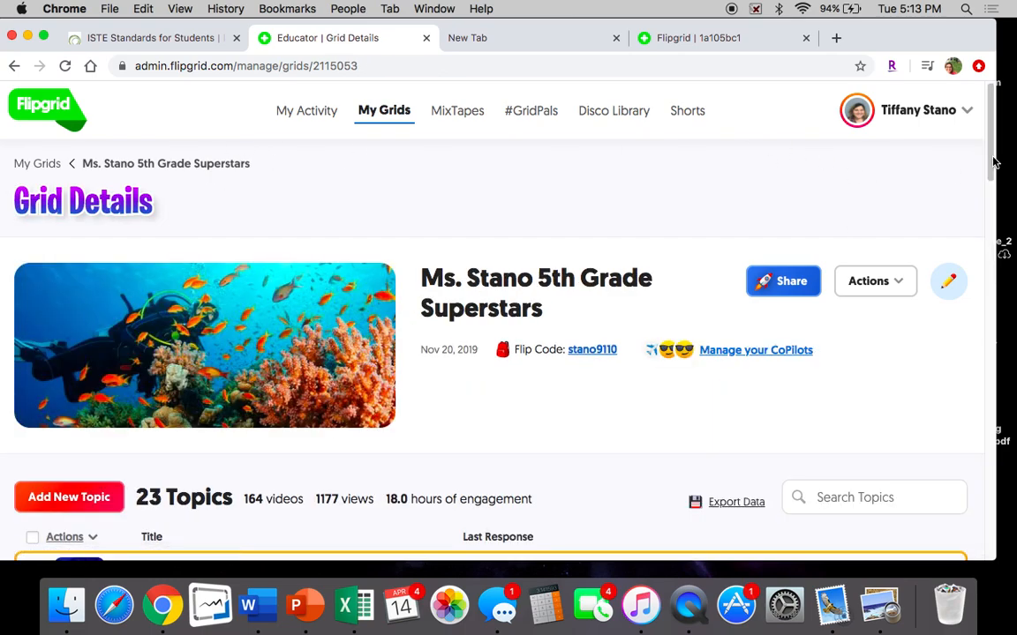
{"action": "left_click_drag", "start_coordinate": [986, 136], "coordinate": [966, 193]}
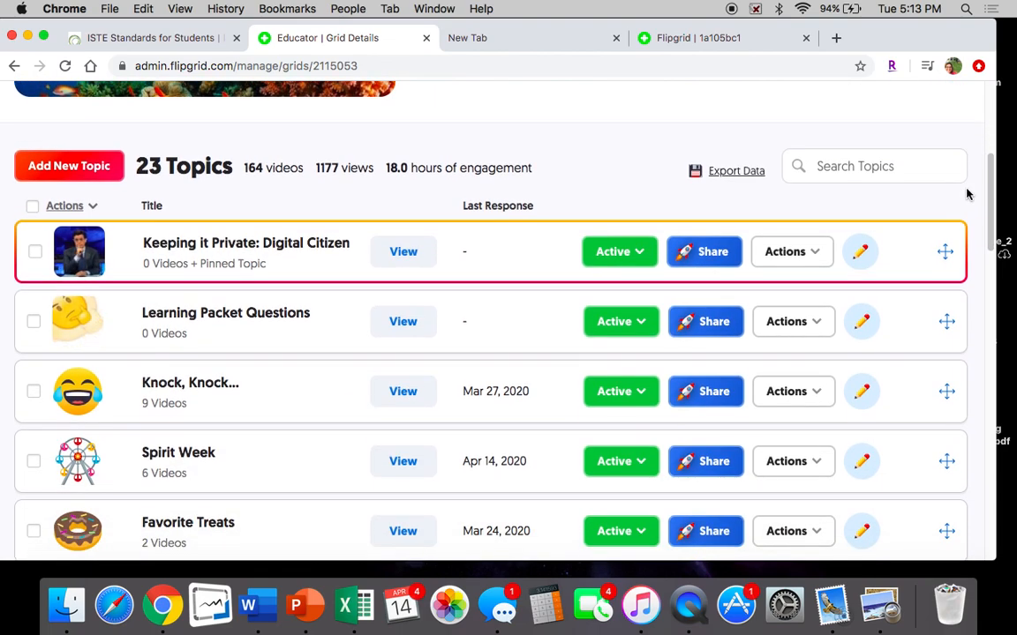
Open and close the share options for Keeping it Private: Digital Citizen.
{"action": "left_click", "coordinate": [713, 254]}
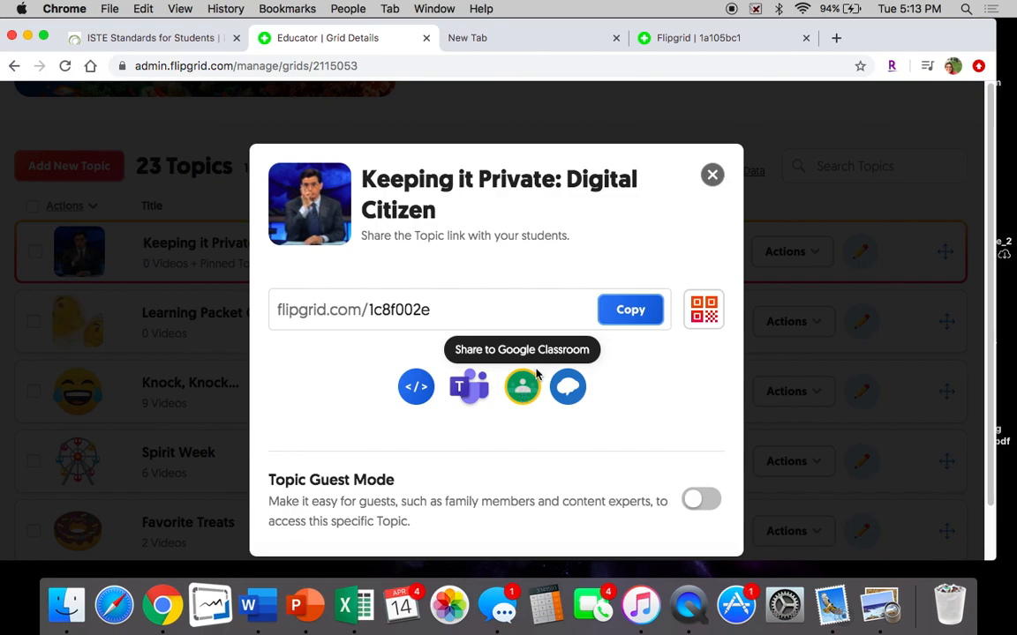
{"action": "left_click", "coordinate": [711, 175]}
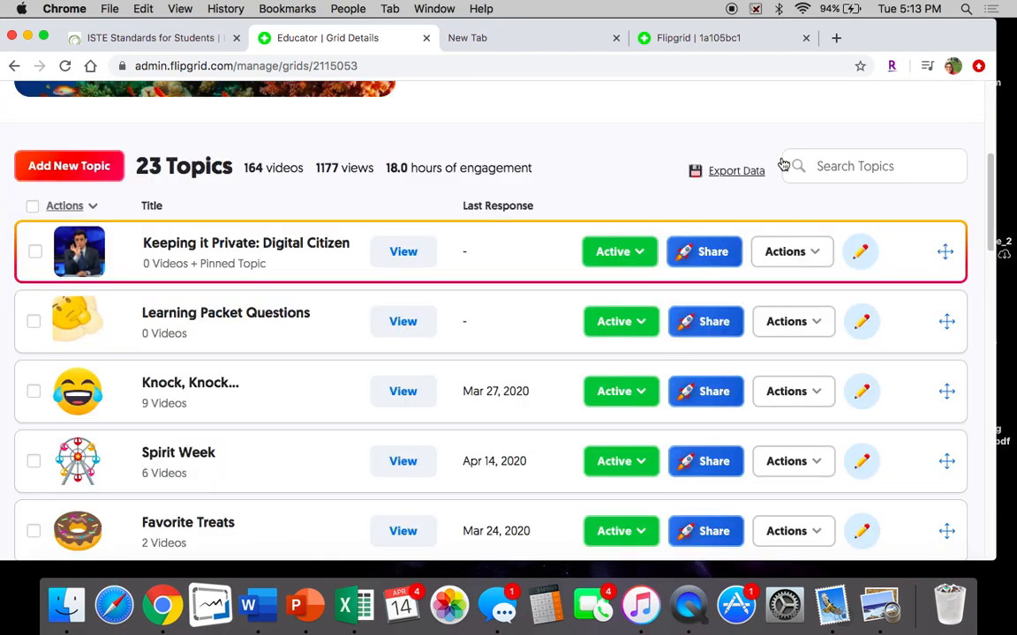
{"action": "left_click_drag", "start_coordinate": [989, 210], "coordinate": [974, 173]}
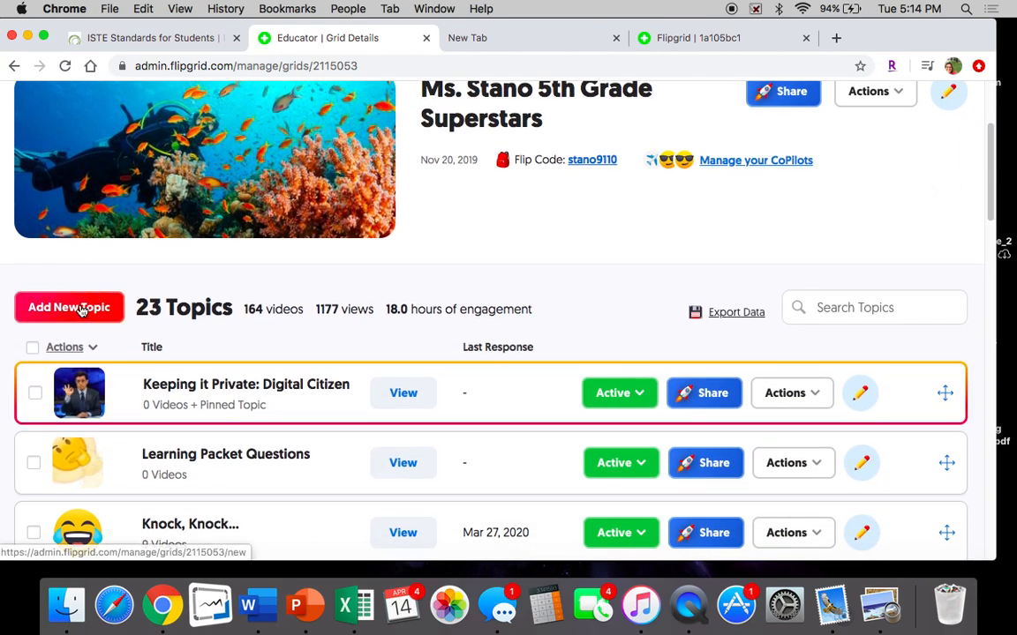
Add a new topic titled 'Favorite Book' with the prompt 'What is your favorite book?'.
{"action": "left_click", "coordinate": [81, 309]}
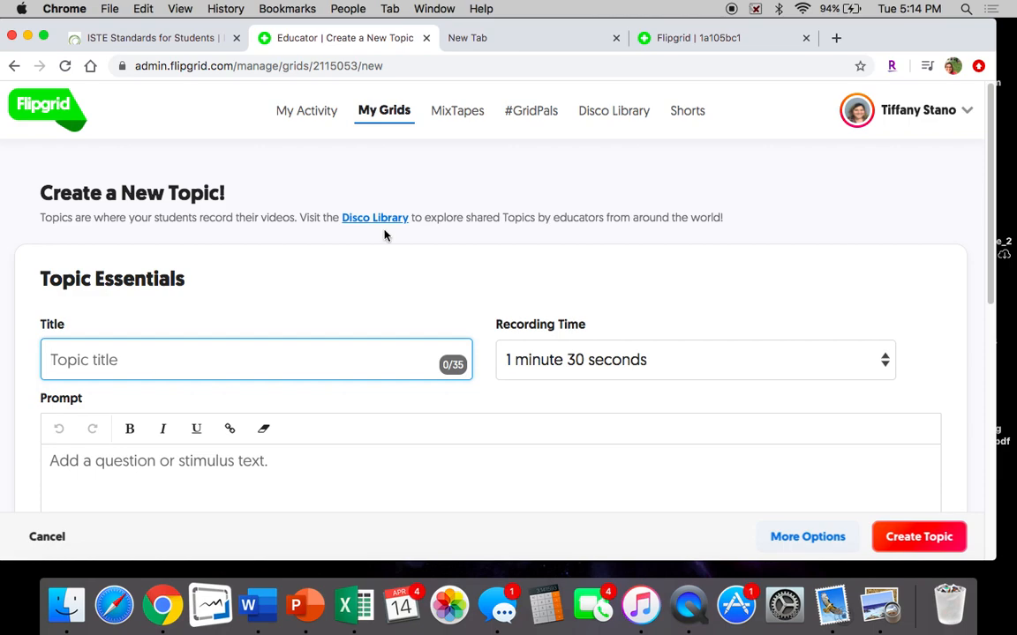
{"action": "type", "text": "Favorite "}
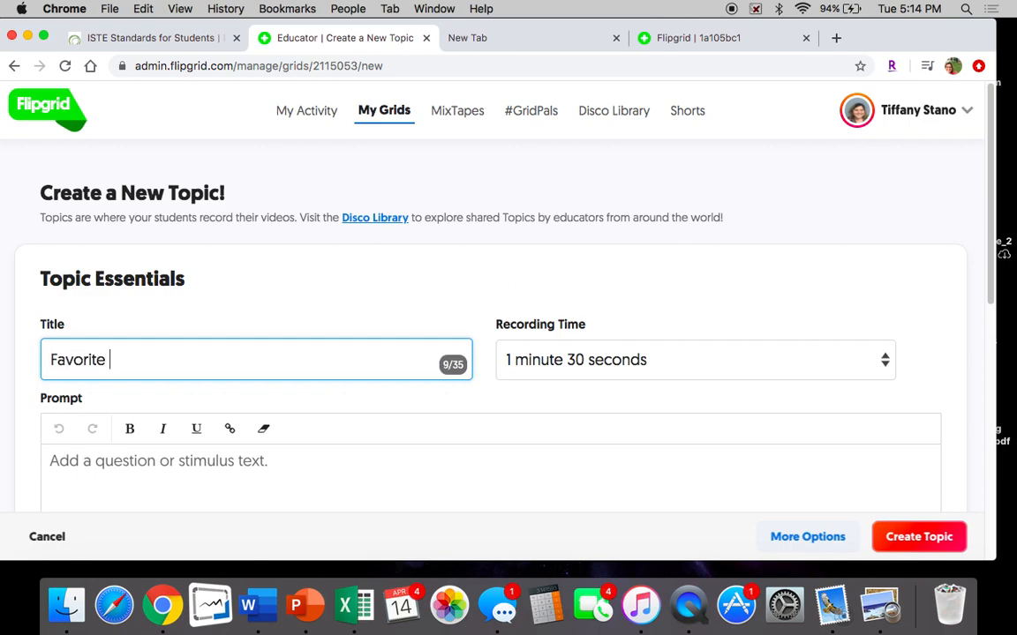
{"action": "type", "text": "Book"}
{"action": "left_click", "coordinate": [370, 459]}
{"action": "type", "text": "What is your favorite b"}
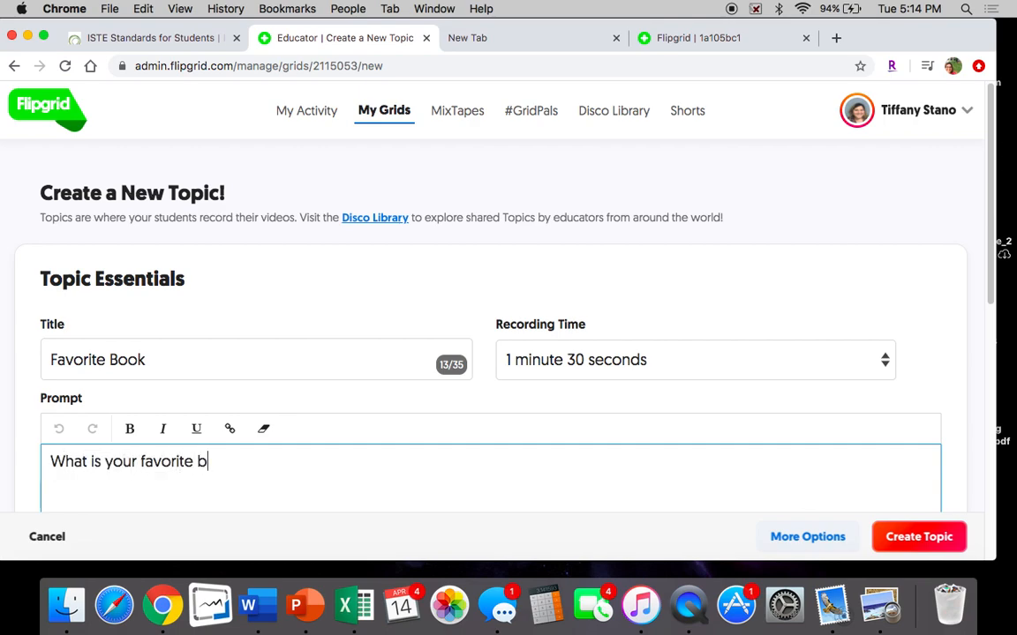
{"action": "left_click_drag", "start_coordinate": [989, 171], "coordinate": [914, 373]}
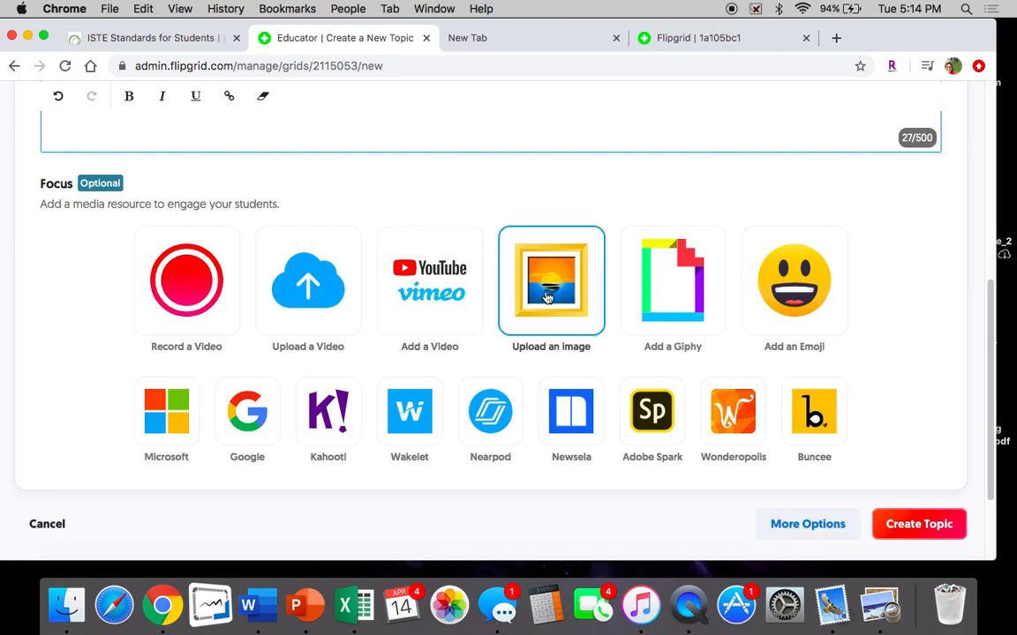
Search Giphy for 'book' and attach the Snoopy-reading GIF as the topic's focus.
{"action": "left_click", "coordinate": [631, 285]}
{"action": "left_click", "coordinate": [576, 281]}
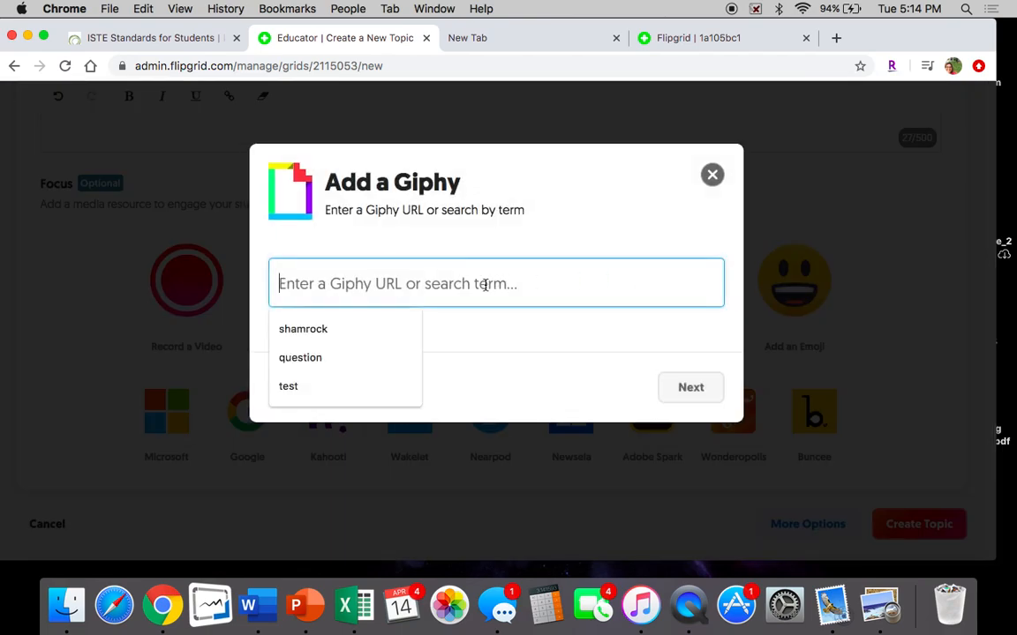
{"action": "type", "text": "book"}
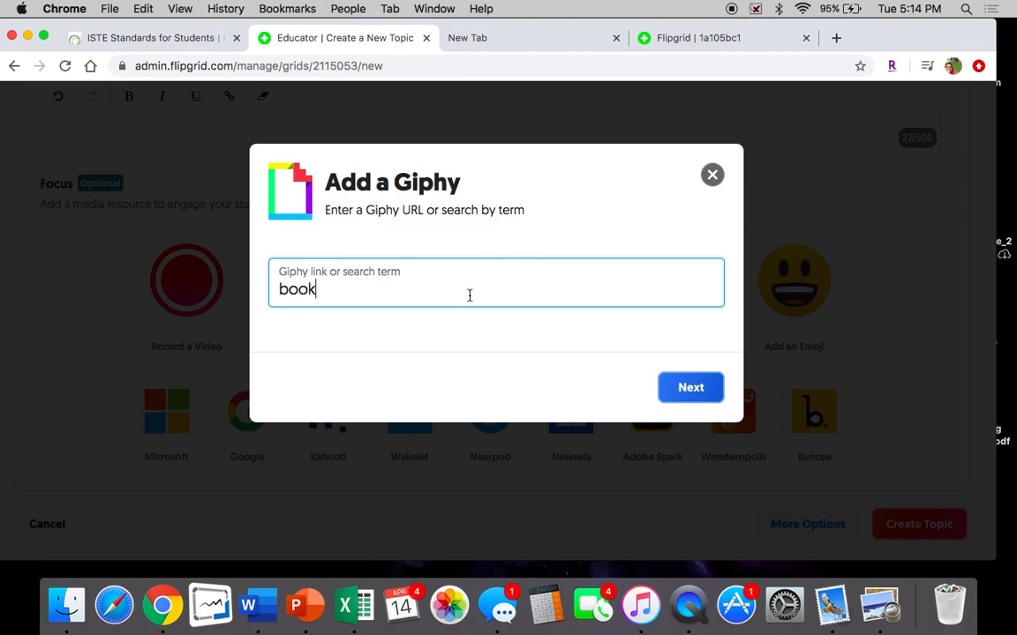
{"action": "left_click", "coordinate": [684, 390]}
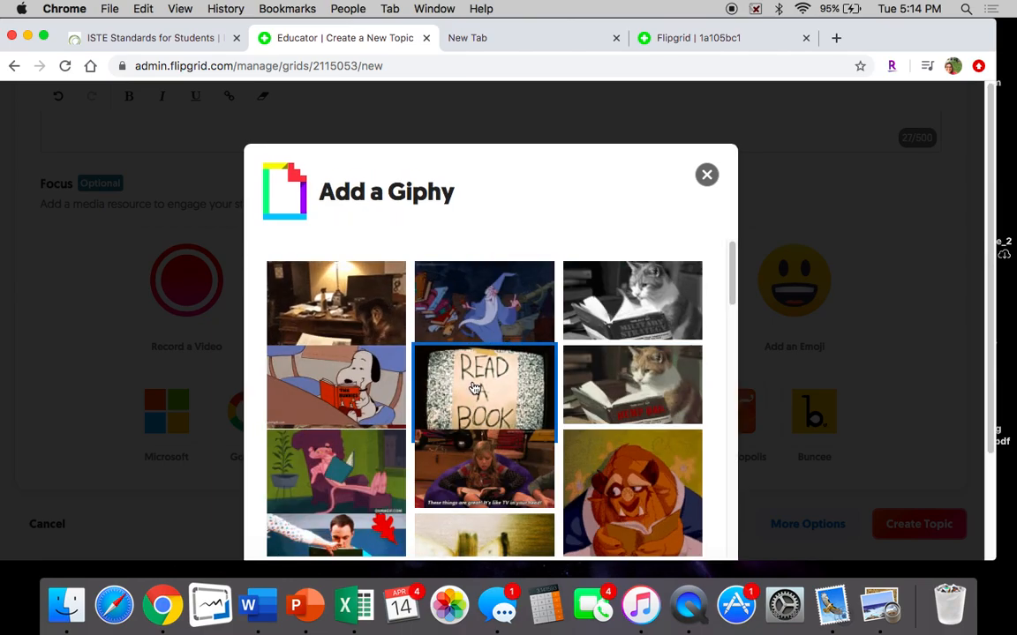
{"action": "left_click", "coordinate": [618, 406]}
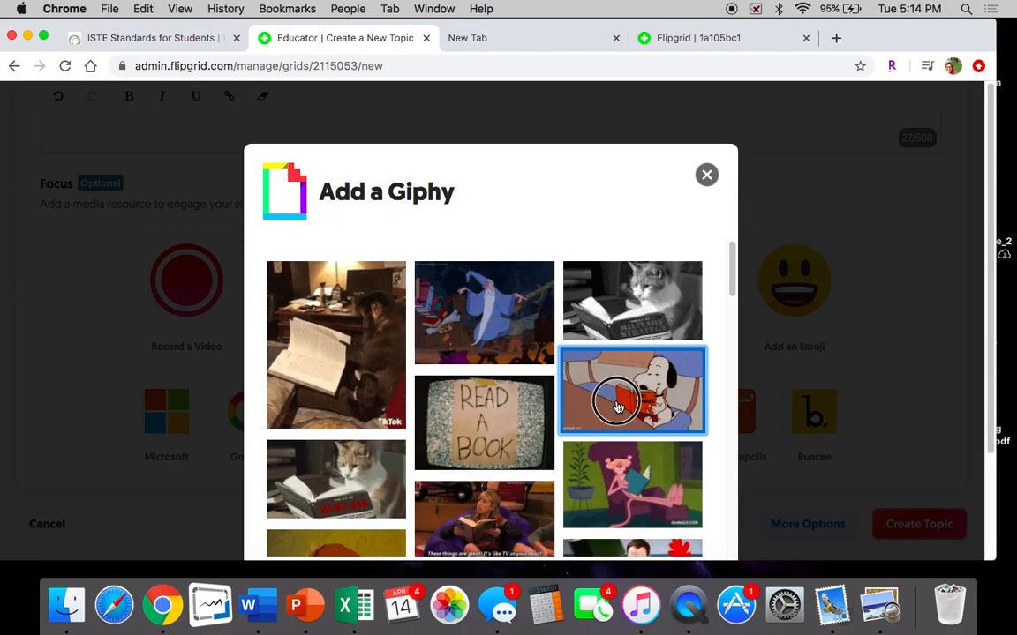
{"action": "left_click_drag", "start_coordinate": [732, 269], "coordinate": [703, 572]}
{"action": "left_click_drag", "start_coordinate": [992, 238], "coordinate": [978, 329]}
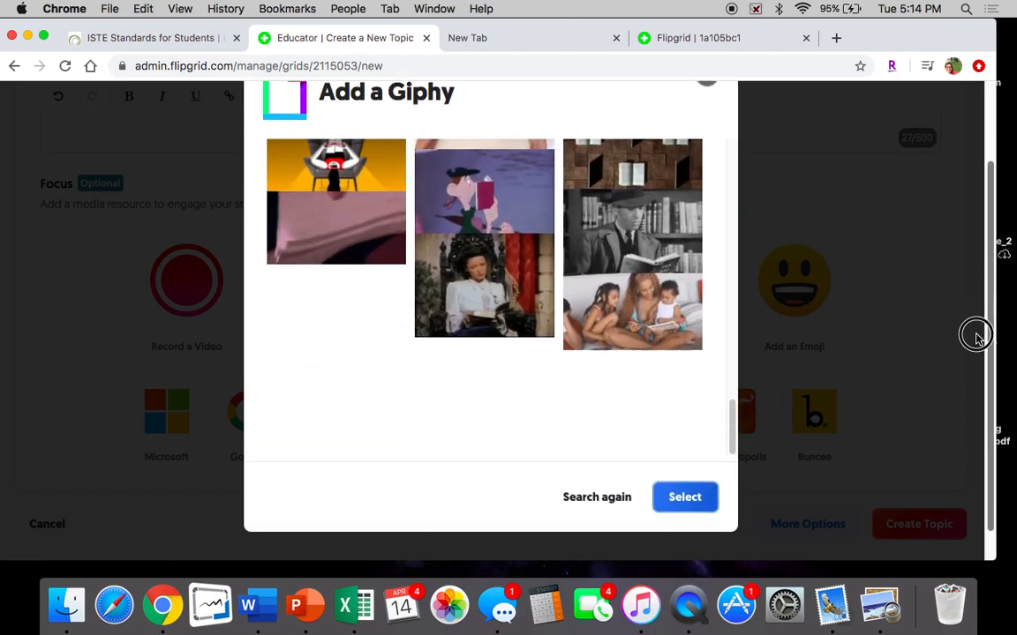
{"action": "left_click", "coordinate": [682, 463]}
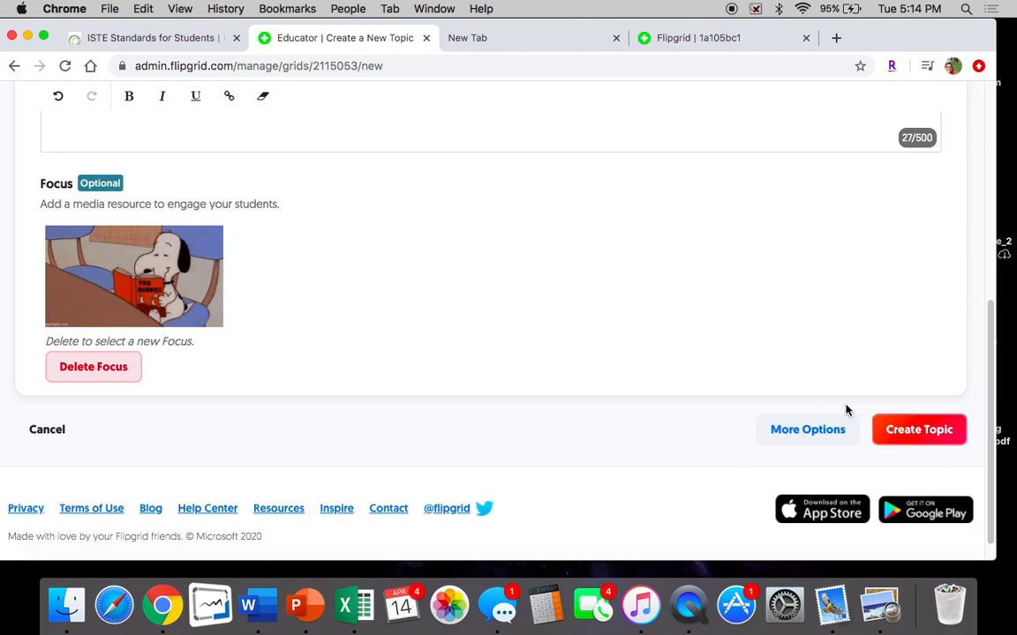
Create the Favorite Book topic, copy its share link, and dismiss the ready message.
{"action": "left_click", "coordinate": [904, 430]}
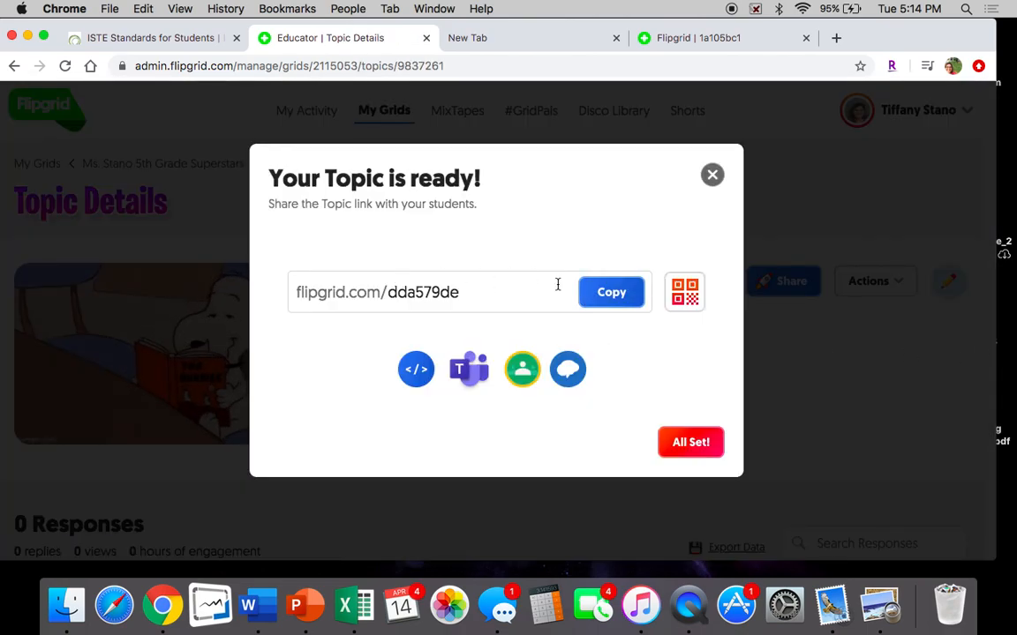
{"action": "left_click", "coordinate": [609, 292]}
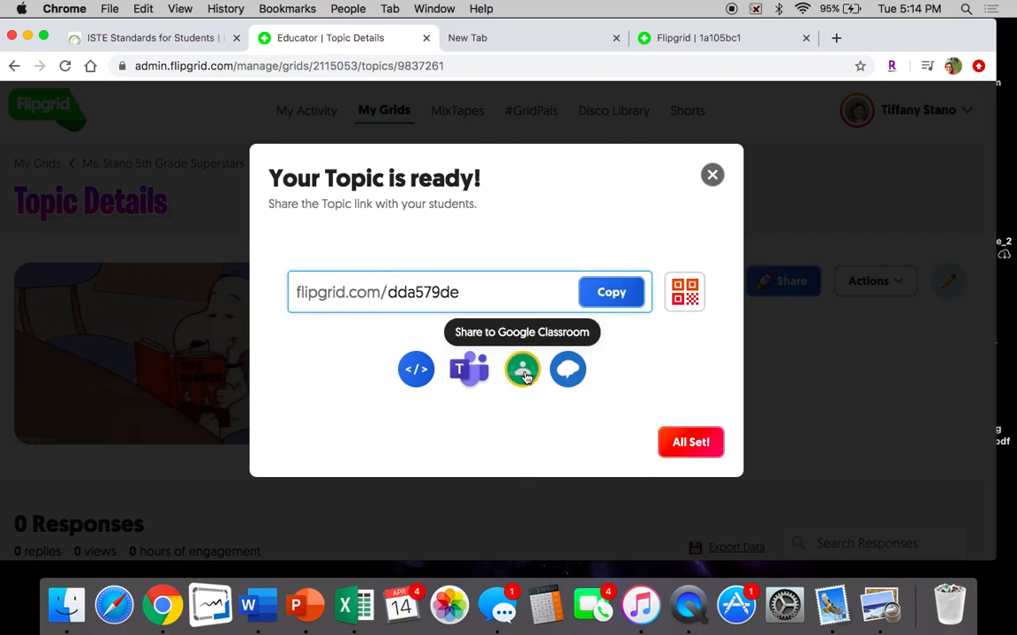
{"action": "right_click", "coordinate": [679, 446]}
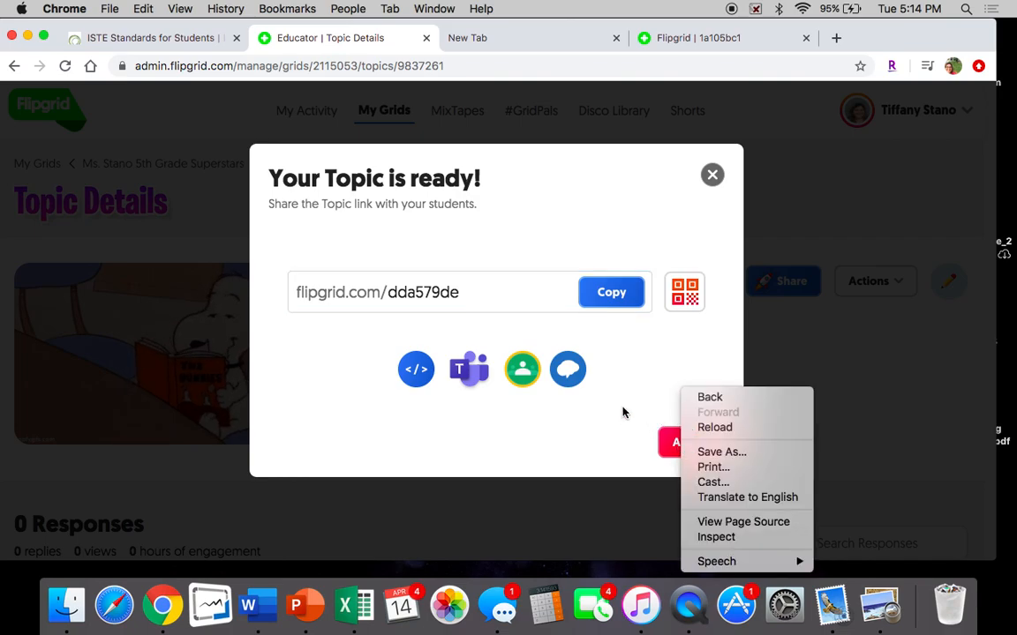
{"action": "left_click", "coordinate": [664, 451]}
{"action": "left_click", "coordinate": [663, 451]}
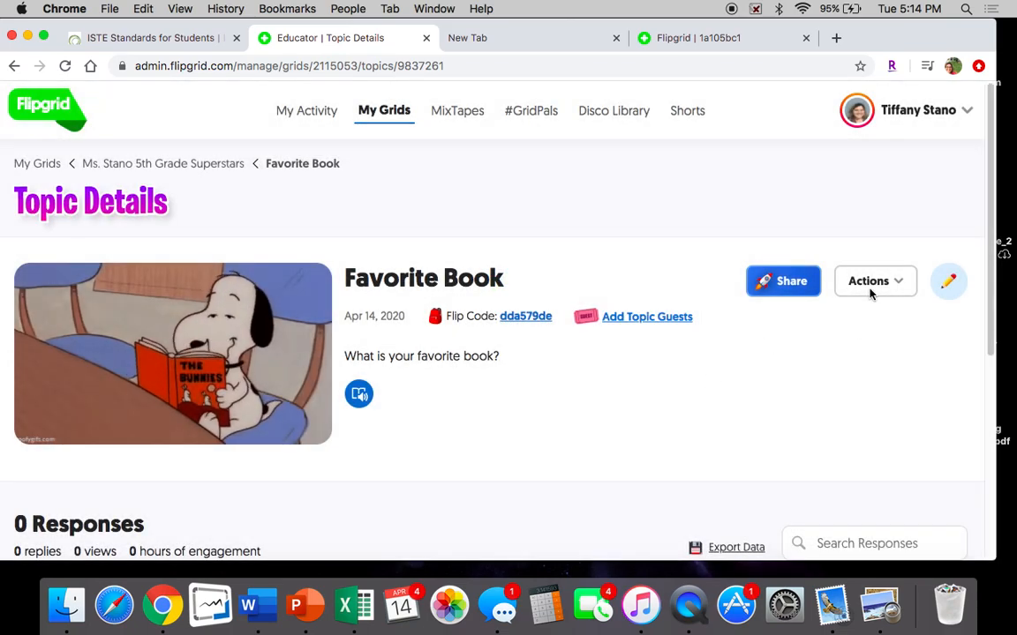
Check the topic's Actions menu, then open Share Topic under Start the discussion.
{"action": "left_click_drag", "start_coordinate": [989, 159], "coordinate": [982, 213]}
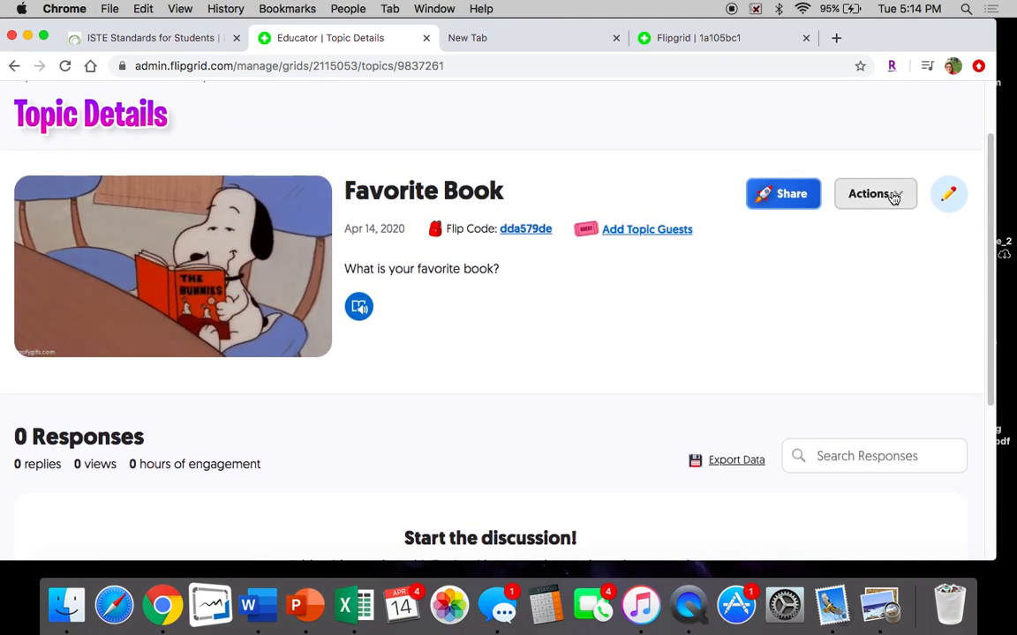
{"action": "left_click", "coordinate": [893, 197]}
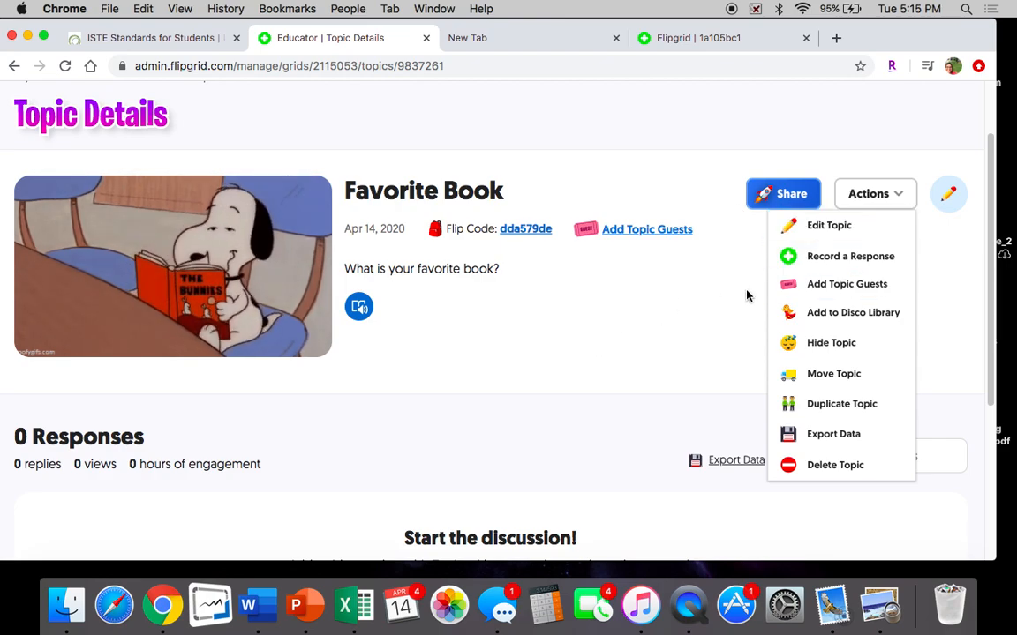
{"action": "scroll", "coordinate": [765, 335], "scroll_direction": "down", "scroll_amount": 5}
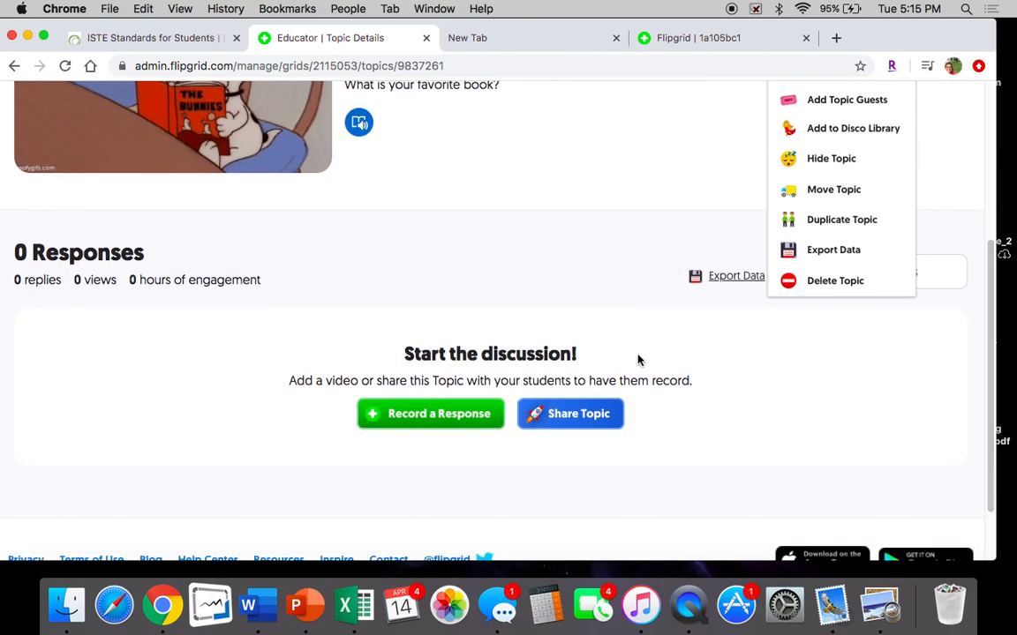
{"action": "scroll", "coordinate": [583, 415], "scroll_direction": "up", "scroll_amount": 7}
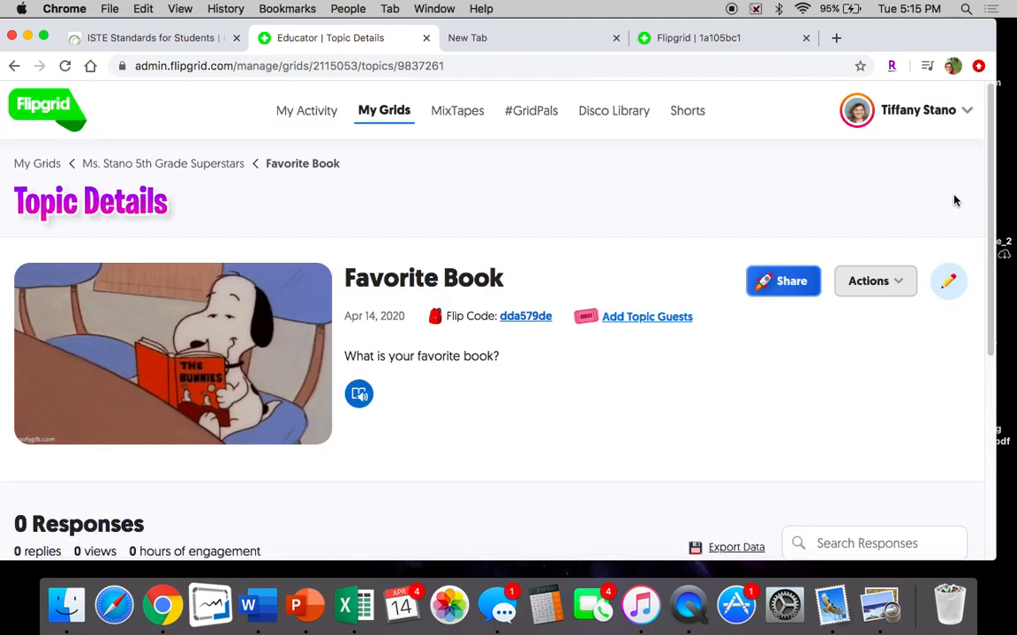
{"action": "scroll", "coordinate": [964, 289], "scroll_direction": "down", "scroll_amount": 7}
{"action": "left_click", "coordinate": [553, 422]}
Share the topic to Google Classroom as a new assignment for the 5th Grade 2019-2020 class.
{"action": "left_click", "coordinate": [524, 388]}
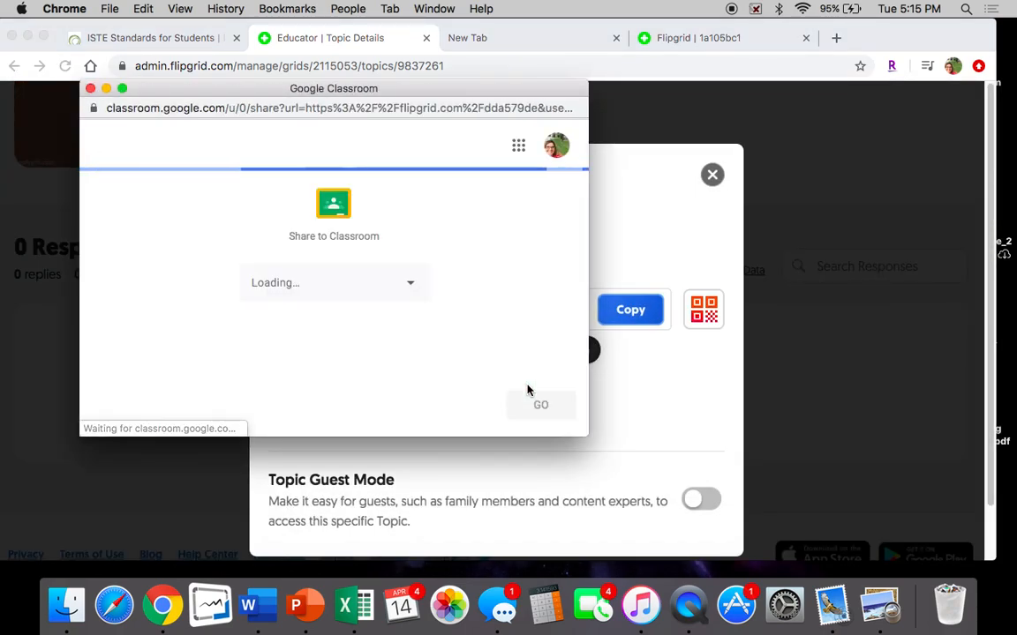
{"action": "left_click", "coordinate": [357, 288]}
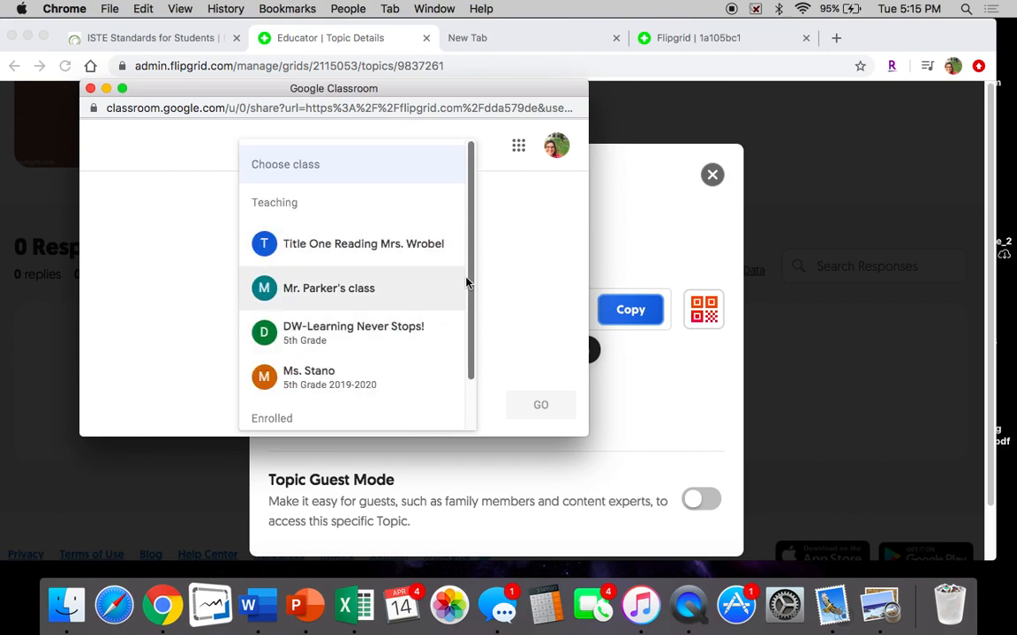
{"action": "left_click_drag", "start_coordinate": [466, 300], "coordinate": [465, 349]}
{"action": "left_click", "coordinate": [335, 323]}
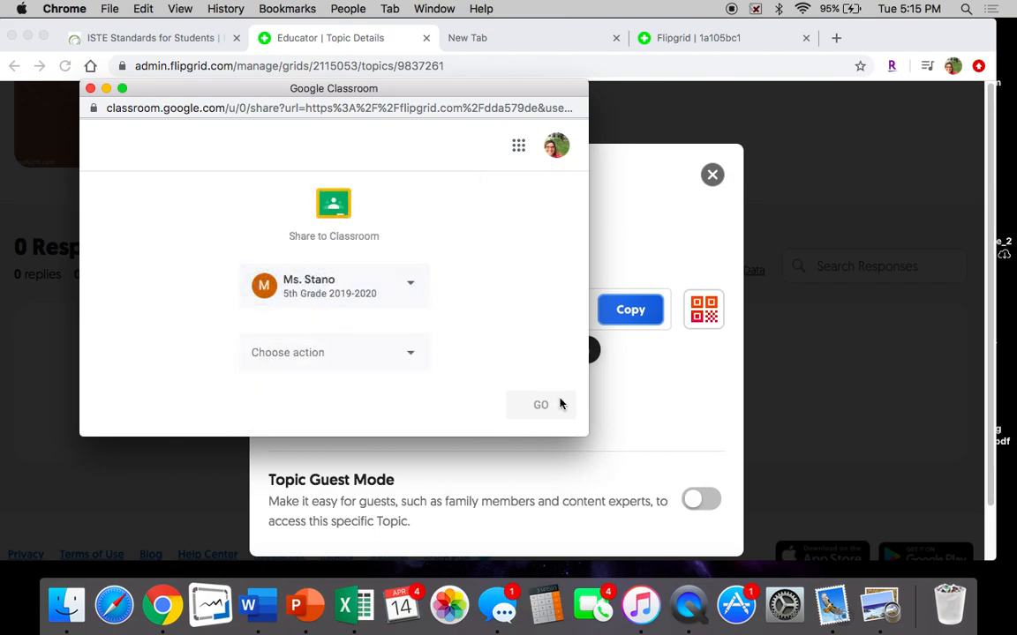
{"action": "left_click", "coordinate": [404, 360]}
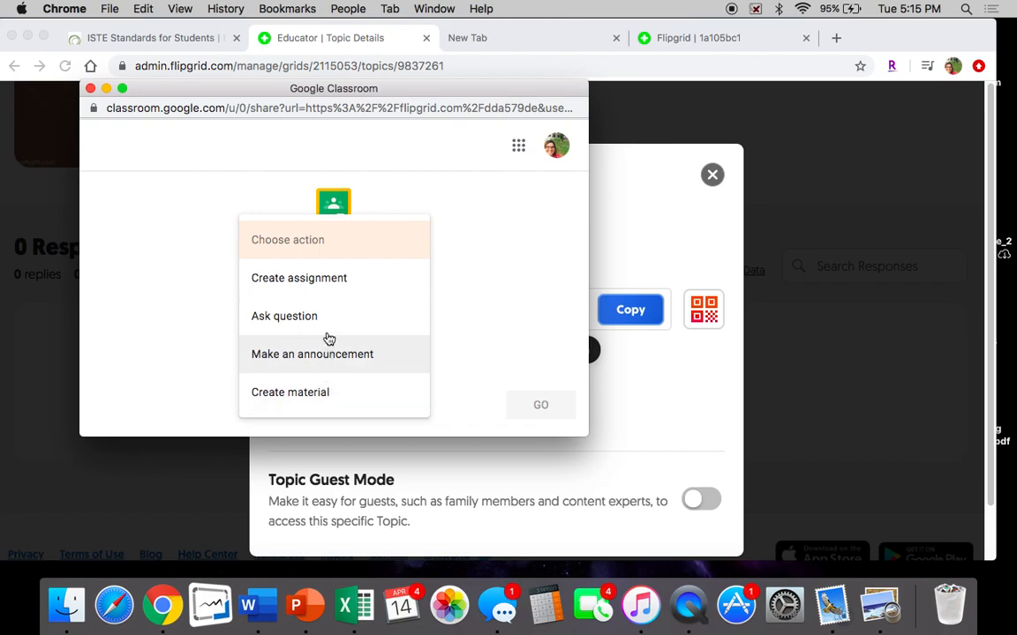
{"action": "left_click", "coordinate": [336, 281]}
{"action": "left_click", "coordinate": [527, 404]}
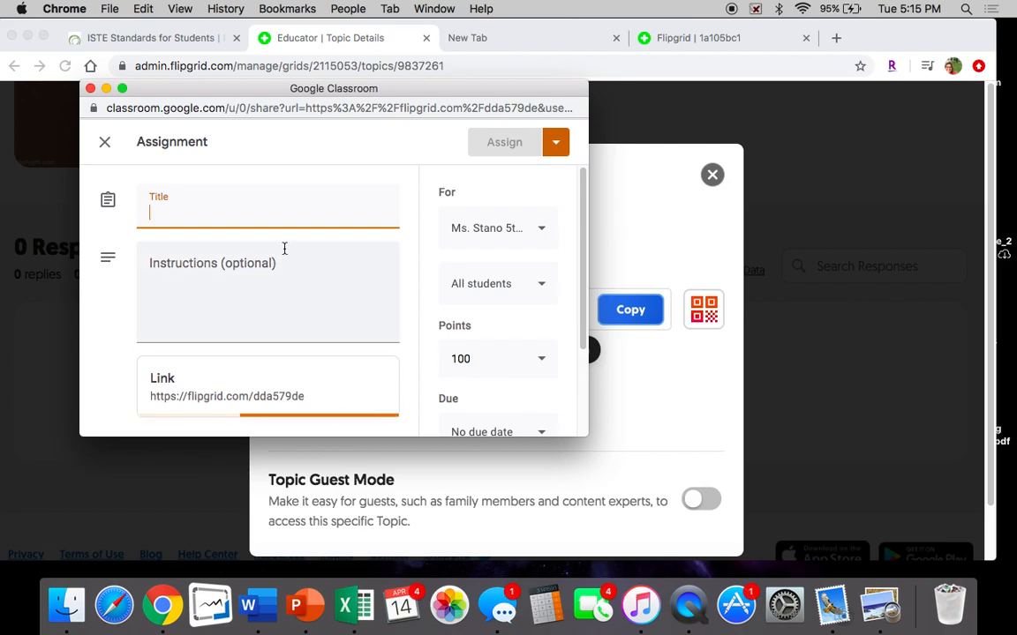
Title the assignment 'What is your favorite book?' with instructions 'Respond on FlipGrid with your favorite book.'.
{"action": "type", "text": "What is your favorite book?"}
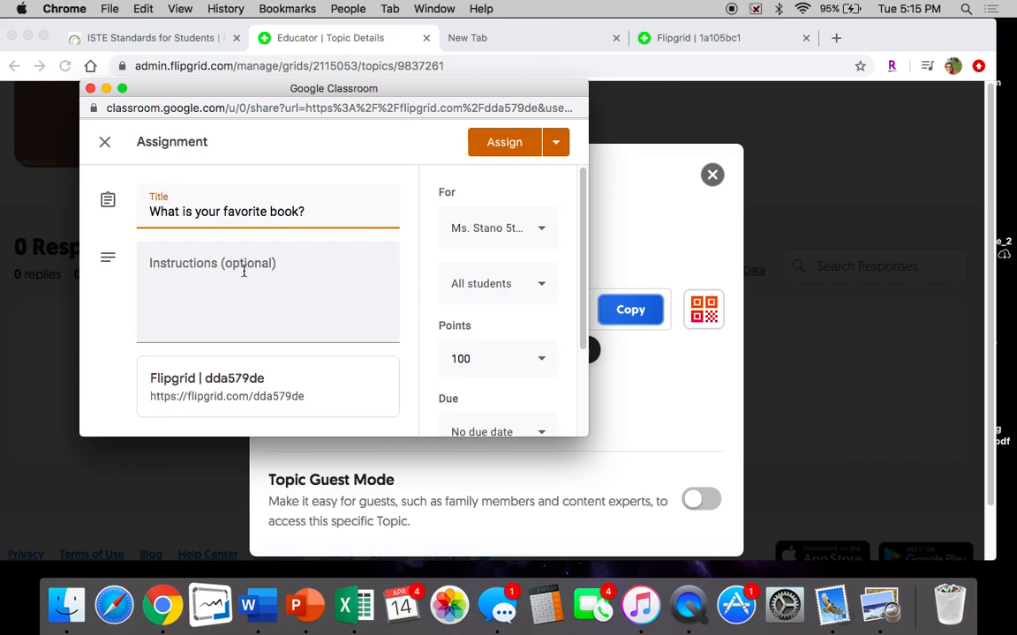
{"action": "left_click", "coordinate": [244, 270]}
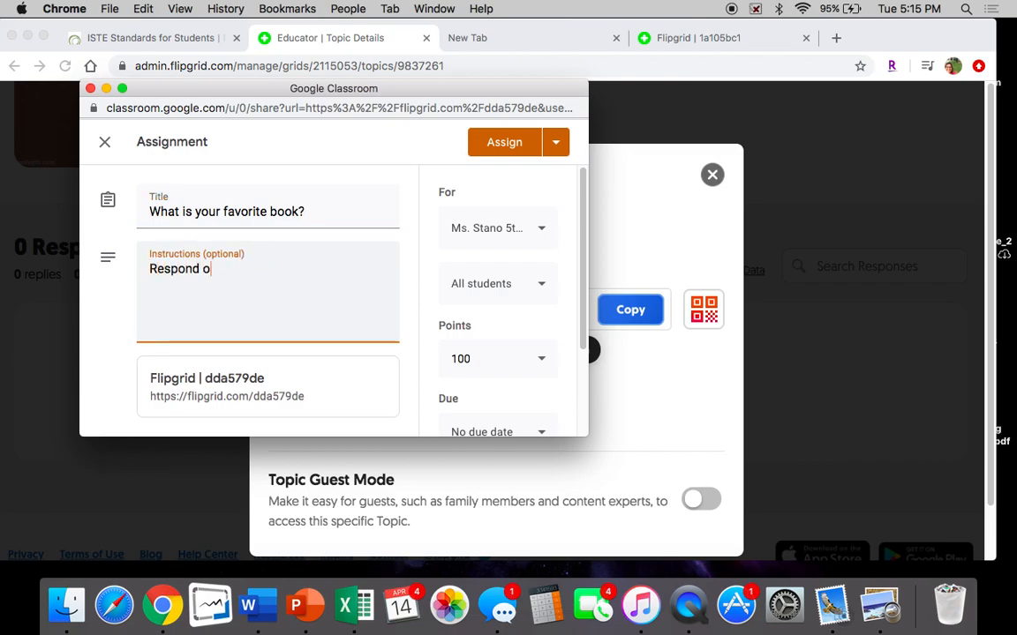
{"action": "type", "text": "Respond on FlipGrid"}
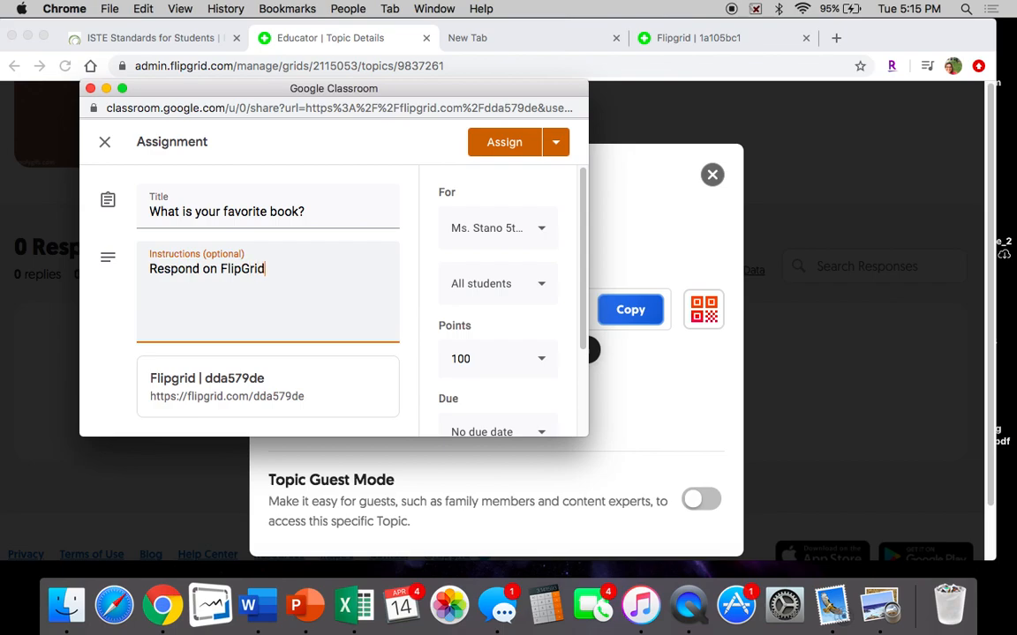
{"action": "type", "text": " with your favorite book.  Remember your log in is your 700 number."}
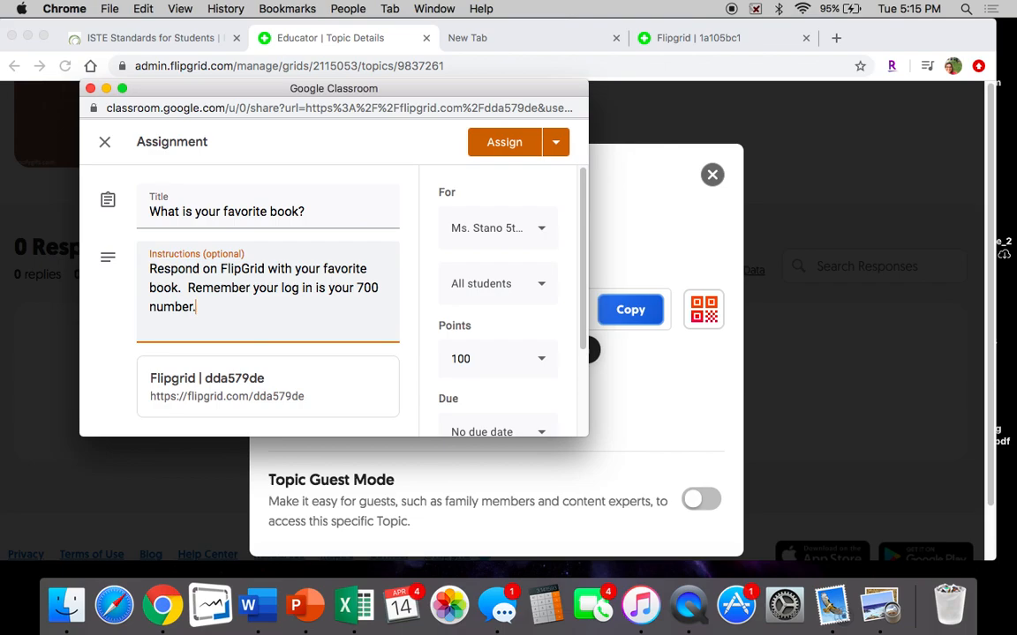
Confirm the class and all students, file it under the Flip Grid topic, and assign it.
{"action": "left_click", "coordinate": [508, 231]}
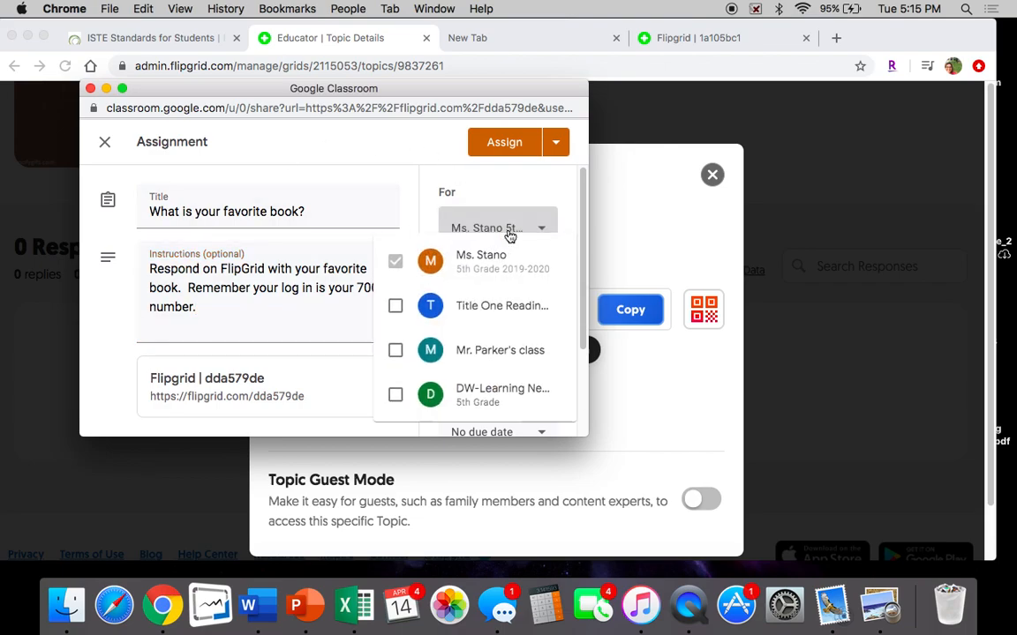
{"action": "left_click", "coordinate": [508, 231]}
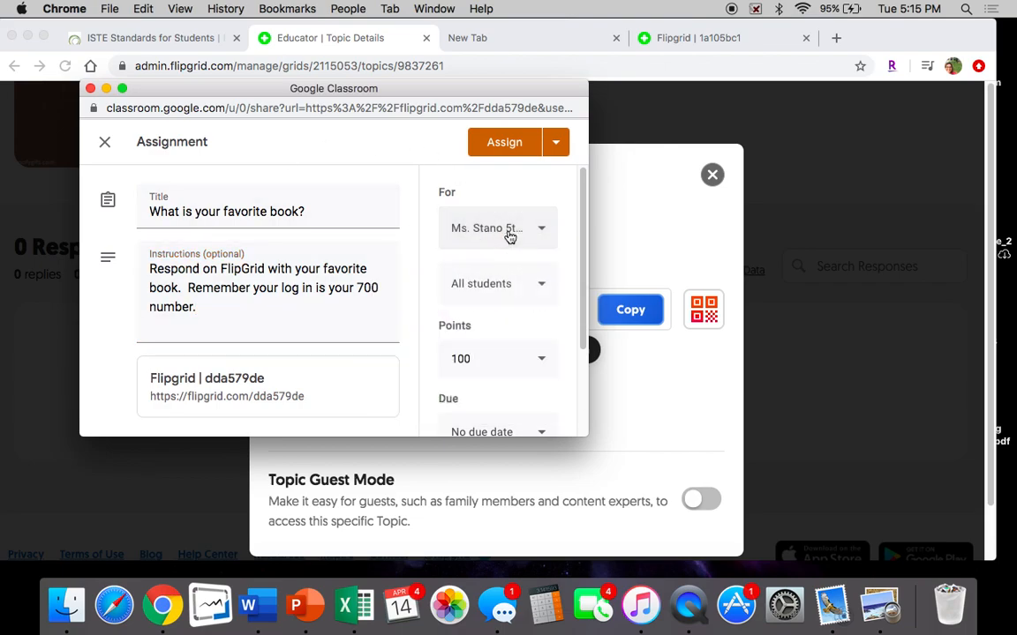
{"action": "left_click", "coordinate": [479, 291]}
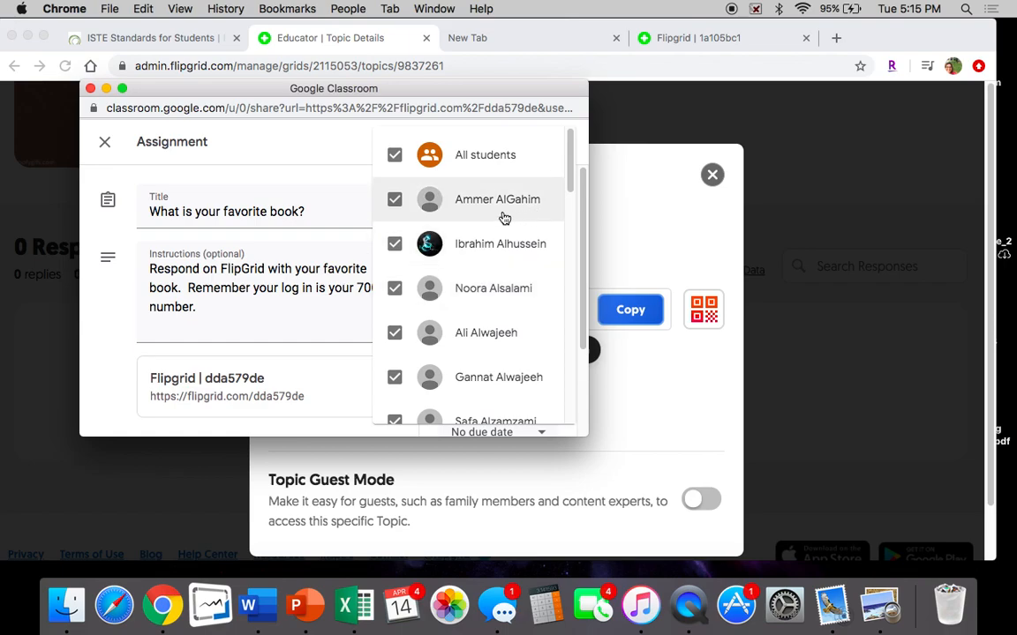
{"action": "left_click", "coordinate": [582, 135]}
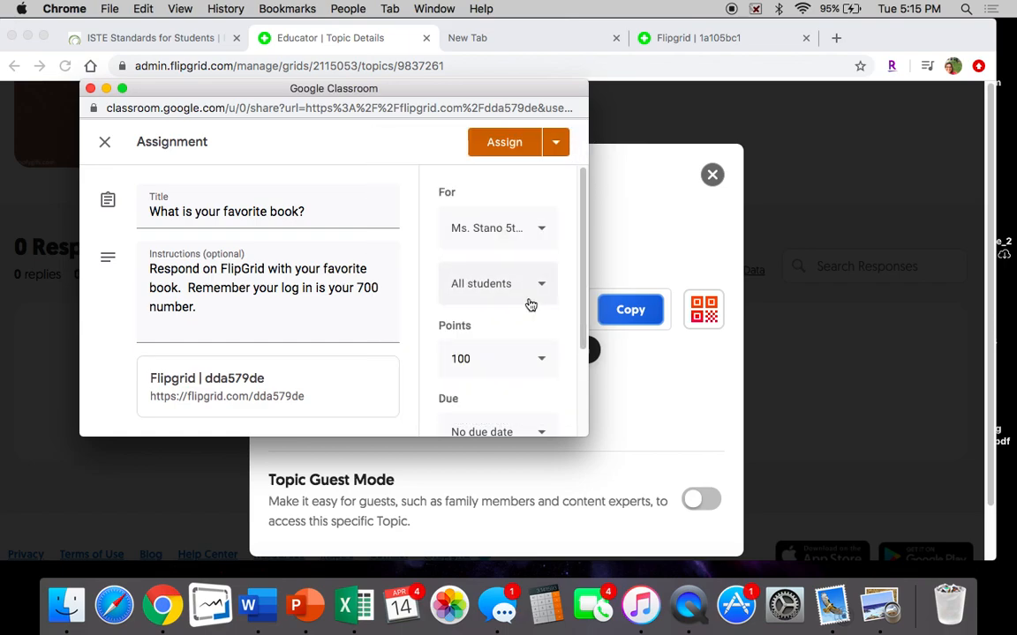
{"action": "left_click_drag", "start_coordinate": [581, 300], "coordinate": [579, 397]}
{"action": "left_click", "coordinate": [490, 382]}
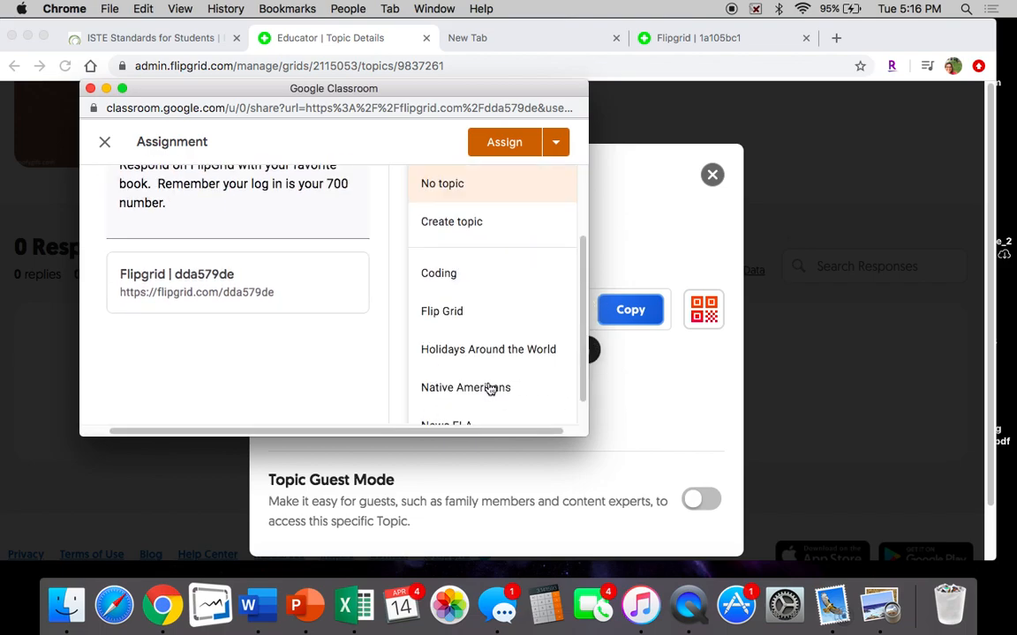
{"action": "left_click", "coordinate": [483, 309]}
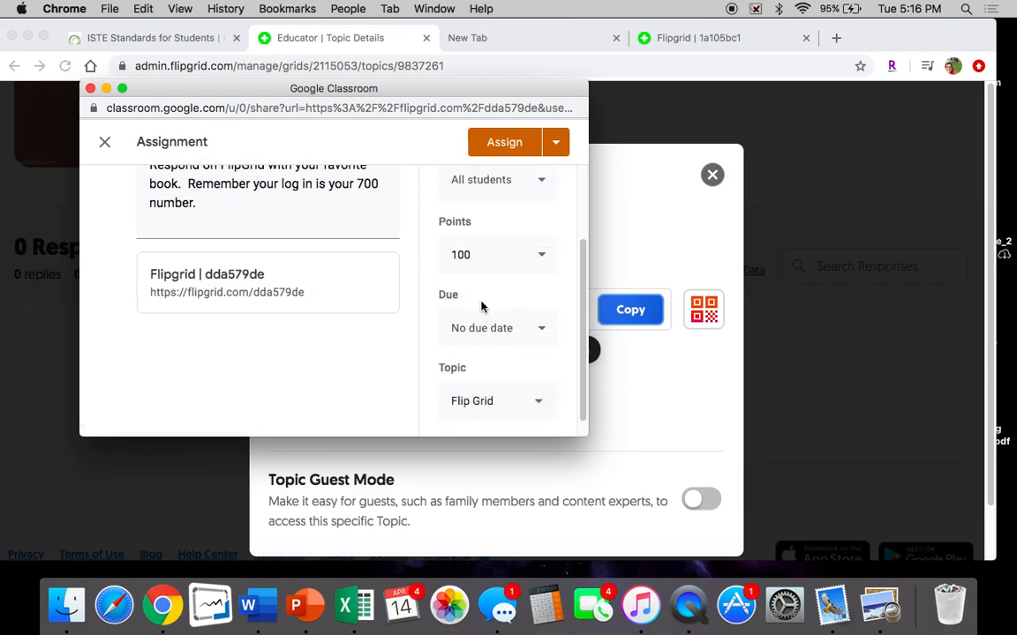
{"action": "left_click", "coordinate": [499, 142]}
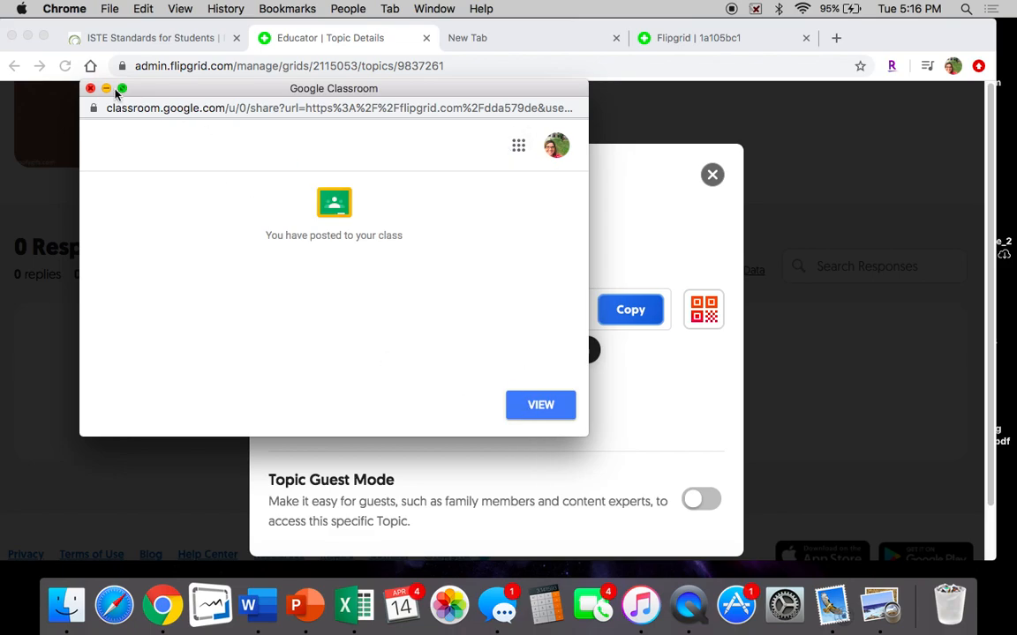
Close the Classroom popup and the share dialog, then scroll back to the topic's top.
{"action": "left_click", "coordinate": [90, 90]}
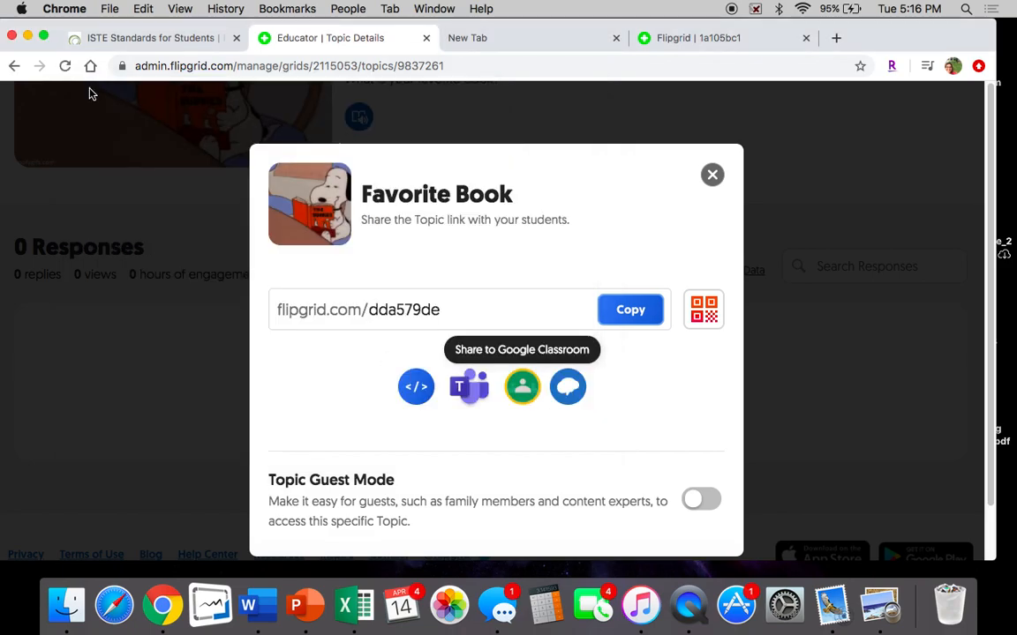
{"action": "left_click", "coordinate": [713, 175]}
{"action": "left_click_drag", "start_coordinate": [980, 291], "coordinate": [965, 91]}
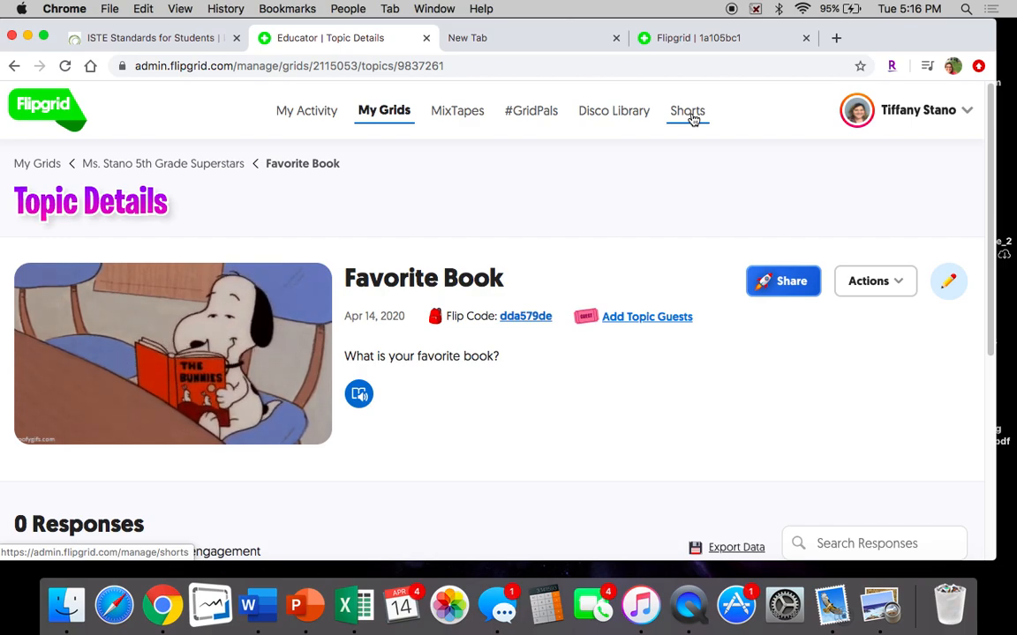
Go to Flipgrid's Disco Library from the top navigation bar.
{"action": "left_click", "coordinate": [609, 112]}
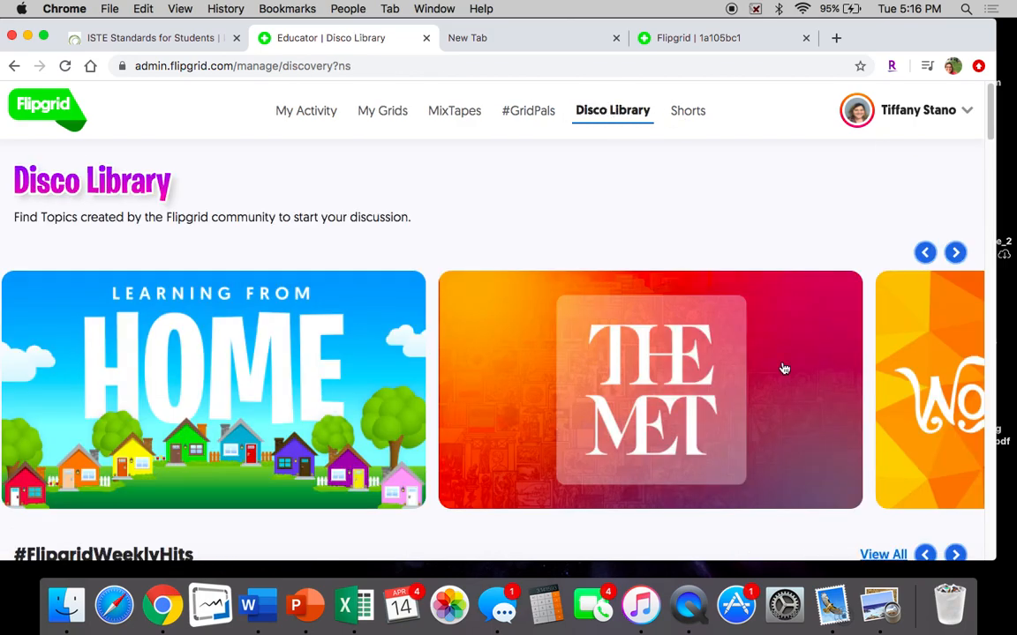